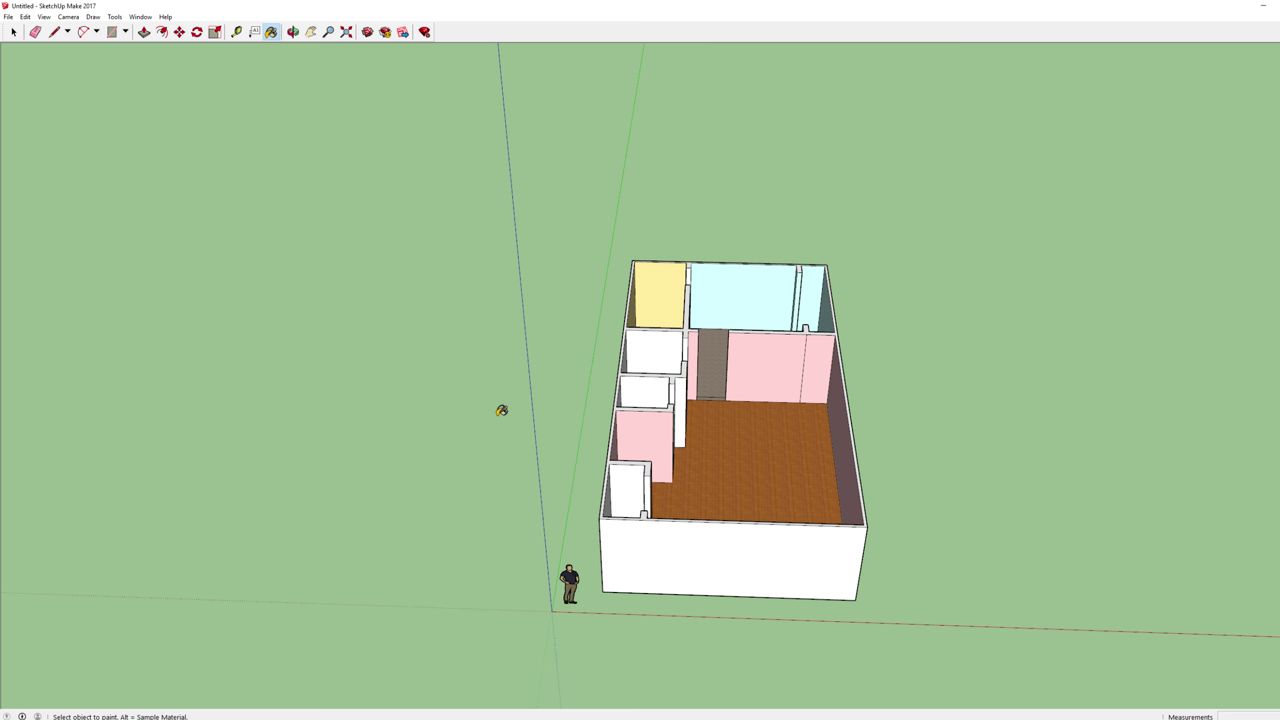
# Step: Draw a rectangle on the ground beside the house, near the figure
pyautogui.moveTo(1016, 411)
pyautogui.mouseDown(button='middle')
pyautogui.moveTo(674, 597)
pyautogui.moveTo(723, 489)
pyautogui.moveTo(700, 495)
pyautogui.moveTo(1014, 474)
pyautogui.moveTo(1023, 503)
pyautogui.moveTo(786, 386)
pyautogui.moveTo(537, 477)
pyautogui.moveTo(889, 497)
pyautogui.moveTo(1029, 440)
pyautogui.moveTo(990, 487)
pyautogui.moveTo(737, 423)
pyautogui.moveTo(1097, 392)
pyautogui.moveTo(1026, 414)
pyautogui.moveTo(1030, 451)
pyautogui.mouseUp(button='middle')
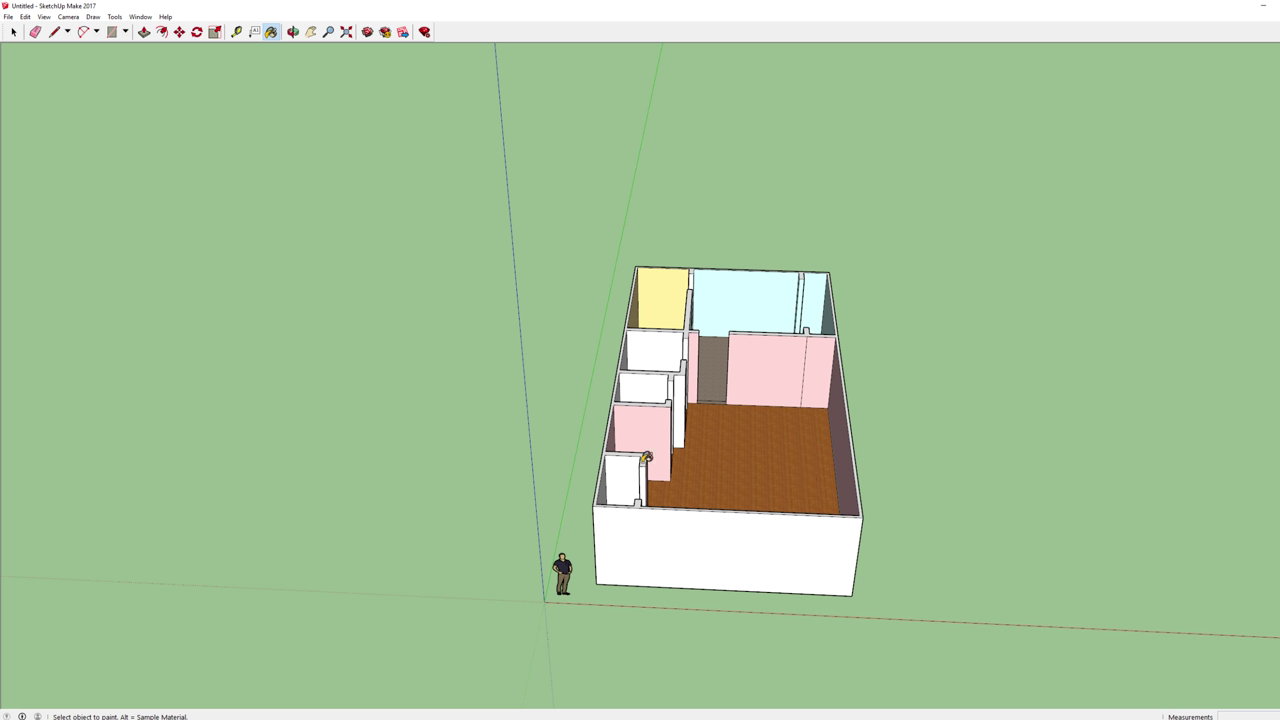
pyautogui.press('space')
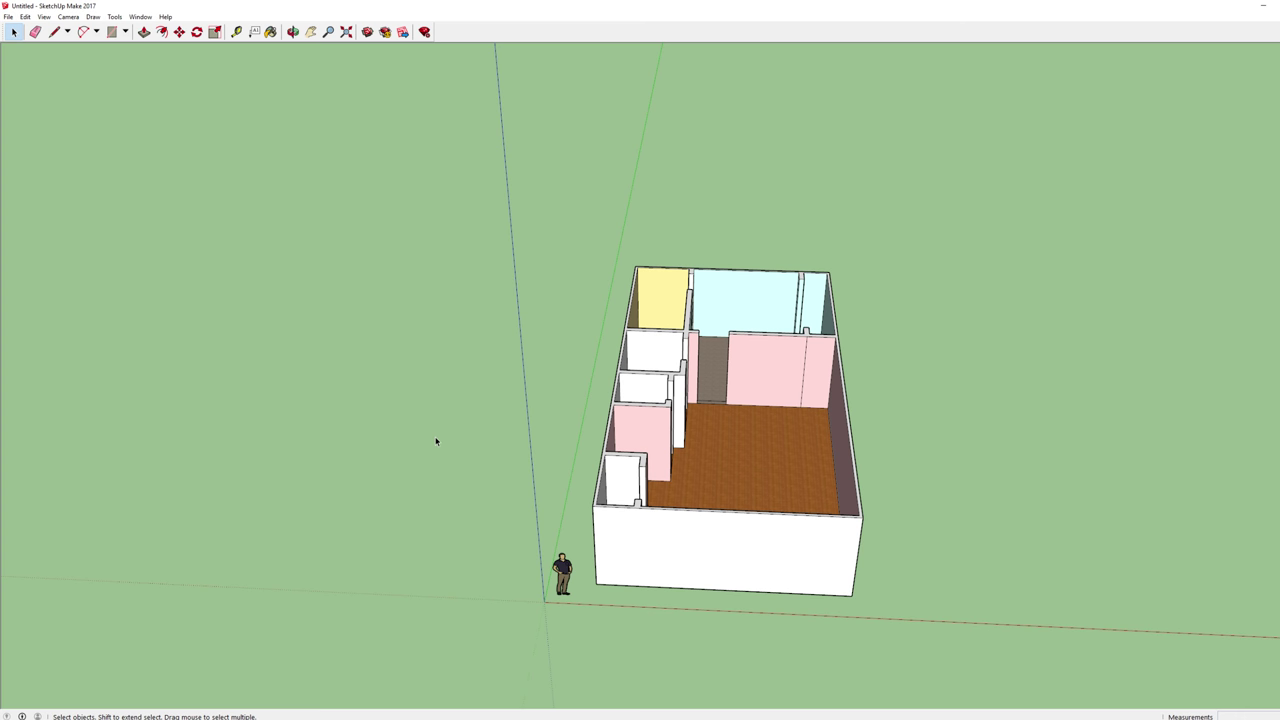
pyautogui.moveTo(431, 486); pyautogui.dragTo(640, 540, button='middle')
pyautogui.scroll(5, 551, 540)
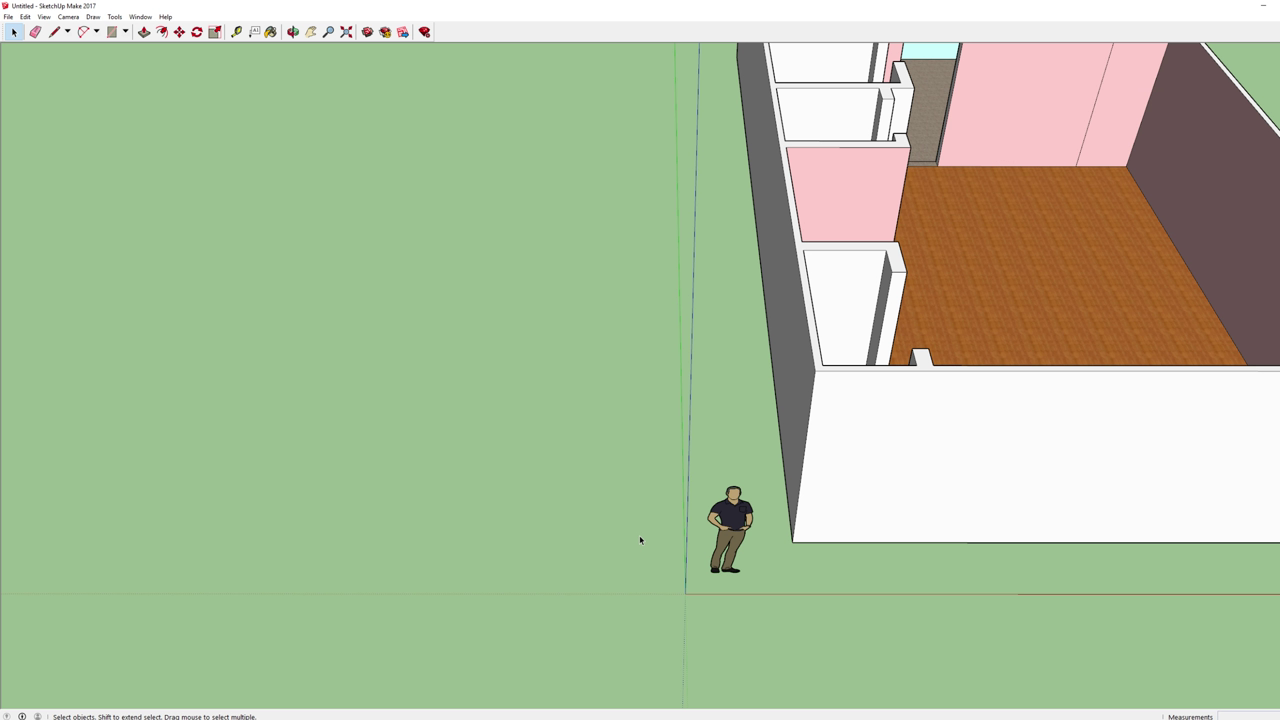
pyautogui.moveTo(617, 578); pyautogui.dragTo(660, 558, button='middle')
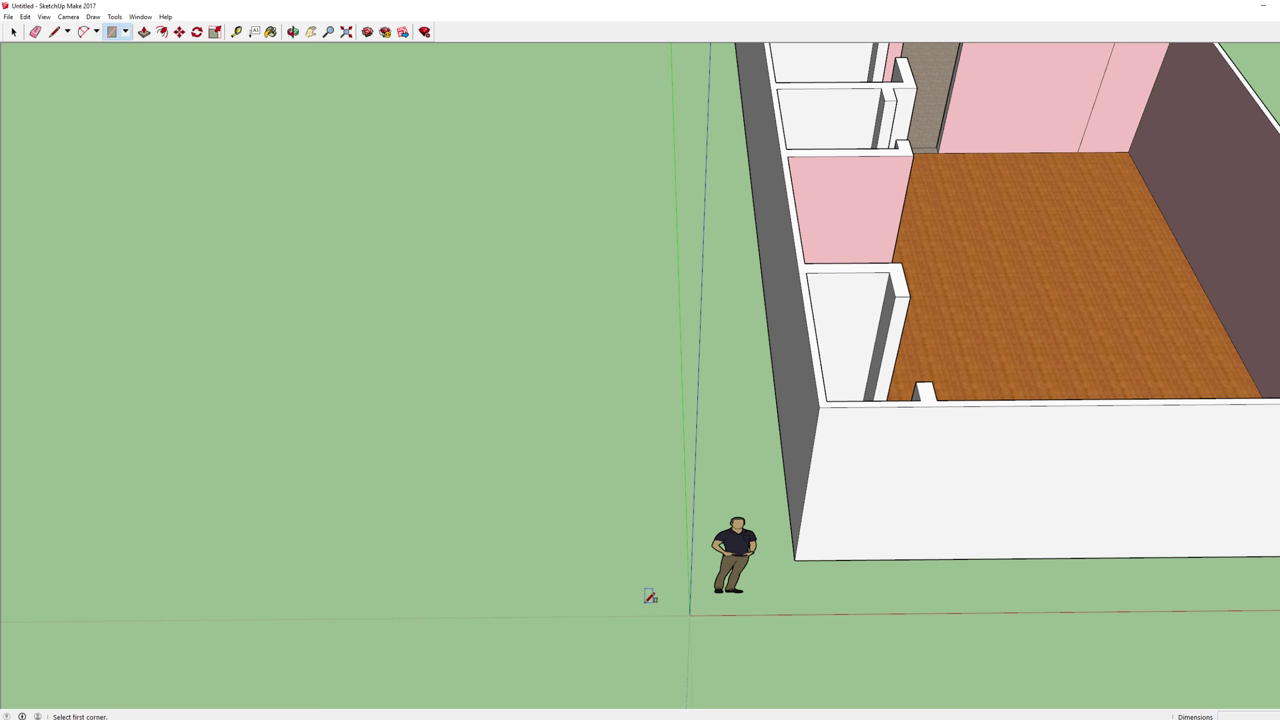
pyautogui.click(647, 602)
pyautogui.click(537, 547)
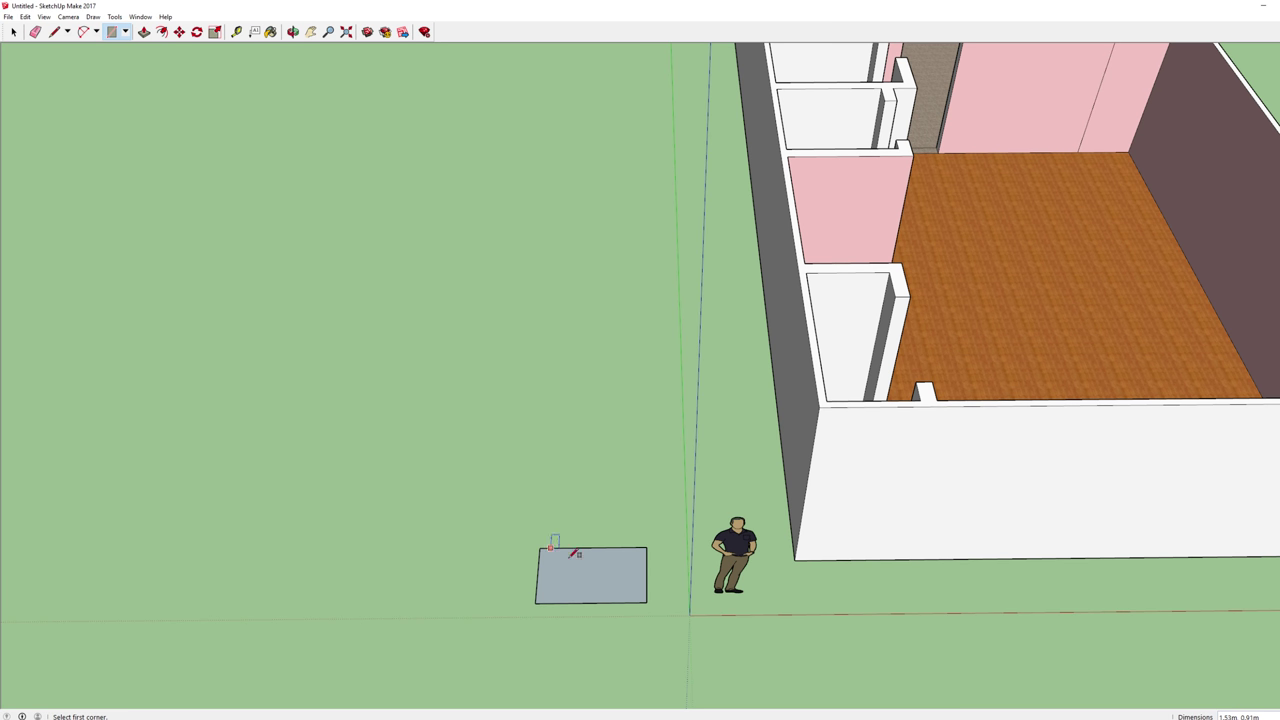
pyautogui.moveTo(711, 615); pyautogui.dragTo(537, 471, button='middle')
# Step: Push/Pull the ground rectangle upward into a tall box and view it from the front
pyautogui.press('p')
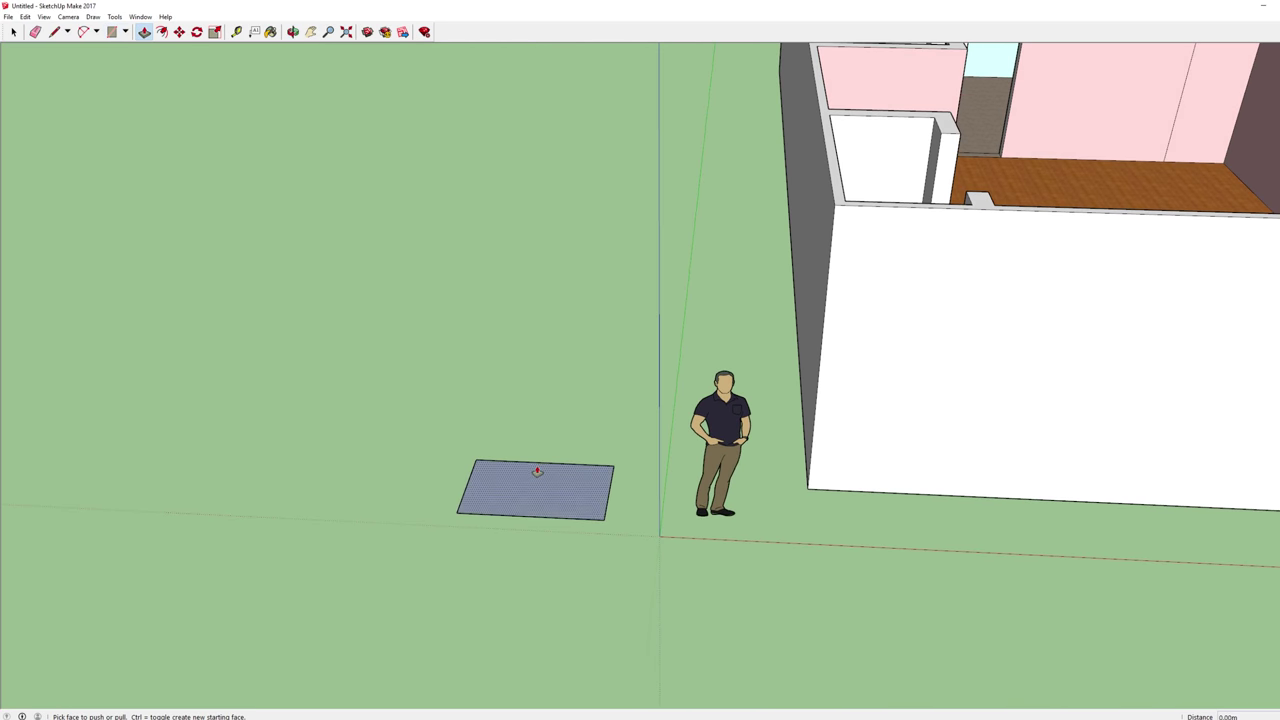
pyautogui.moveTo(536, 489); pyautogui.dragTo(574, 346)
pyautogui.moveTo(574, 346); pyautogui.dragTo(1011, 460, button='middle')
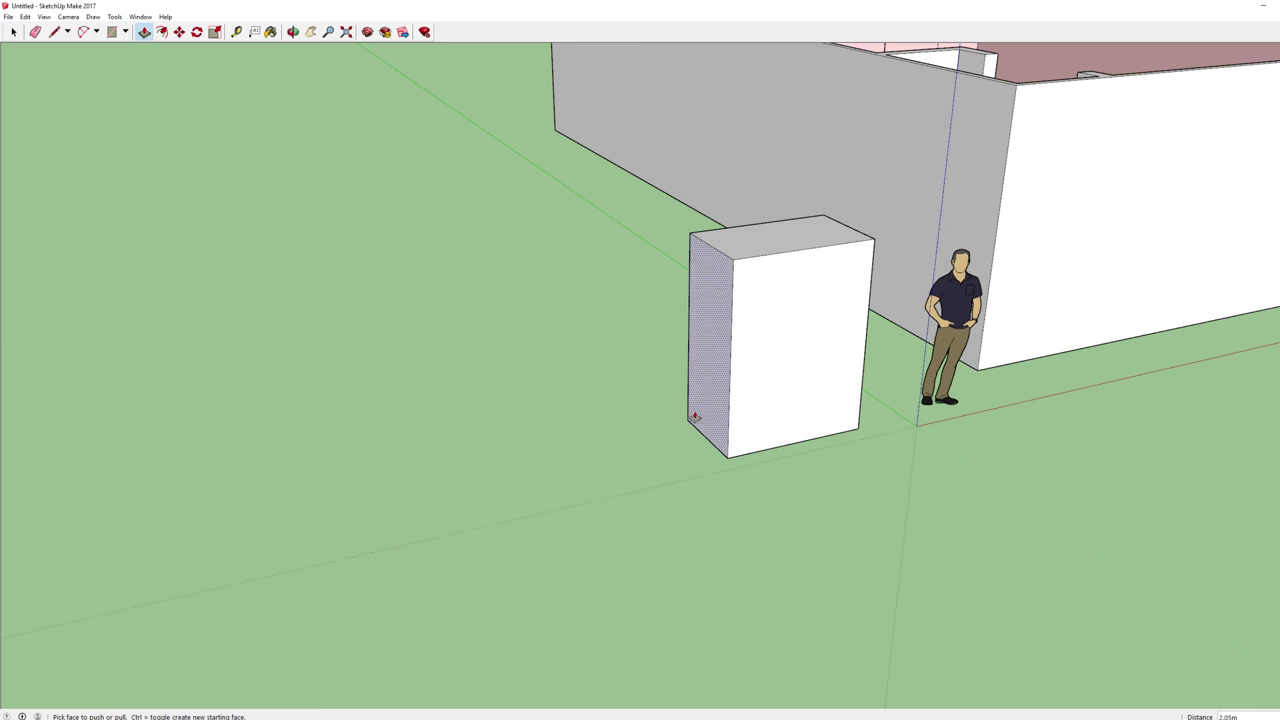
pyautogui.moveTo(951, 429); pyautogui.dragTo(905, 425, button='middle')
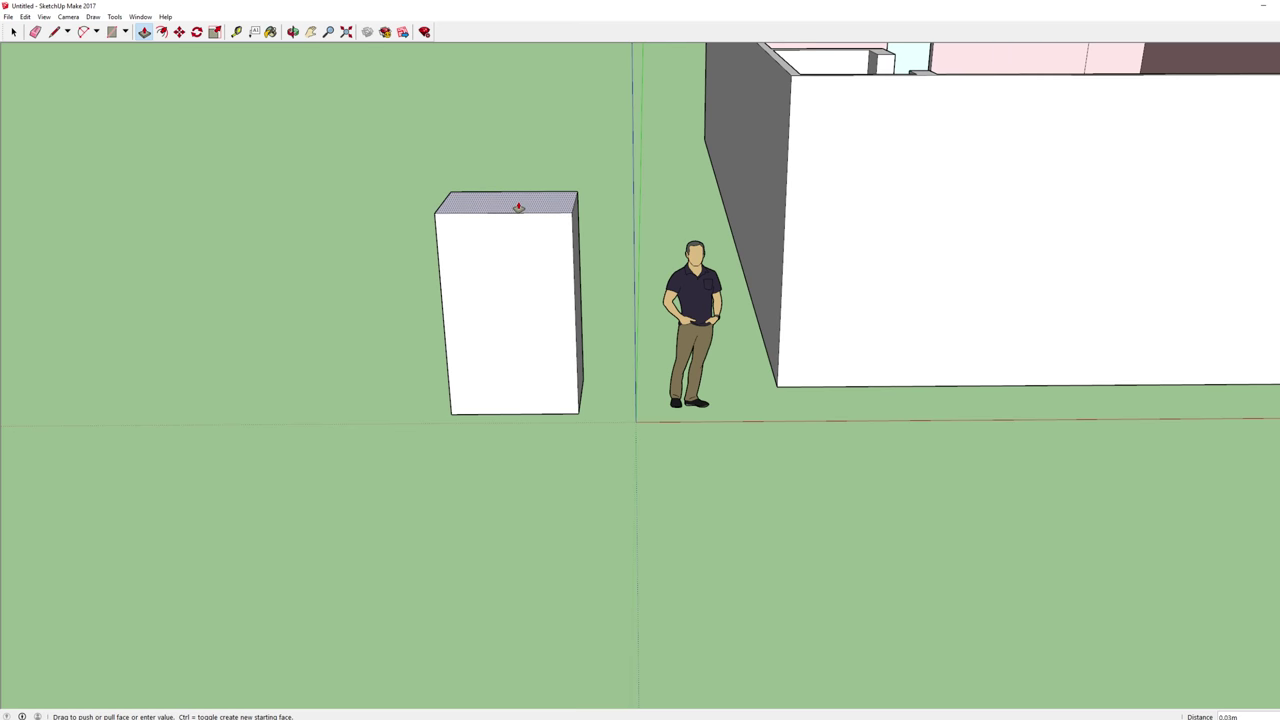
pyautogui.moveTo(787, 404); pyautogui.dragTo(777, 380, button='middle')
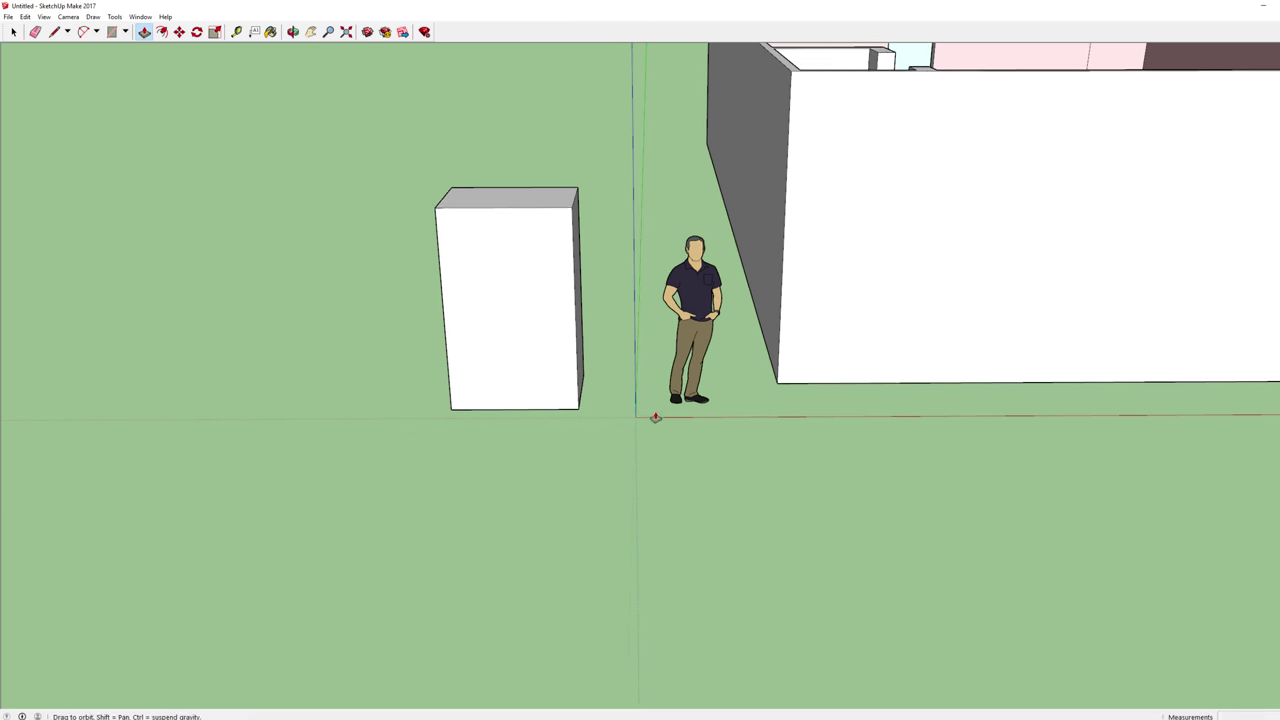
pyautogui.moveTo(654, 417); pyautogui.dragTo(700, 417, button='middle')
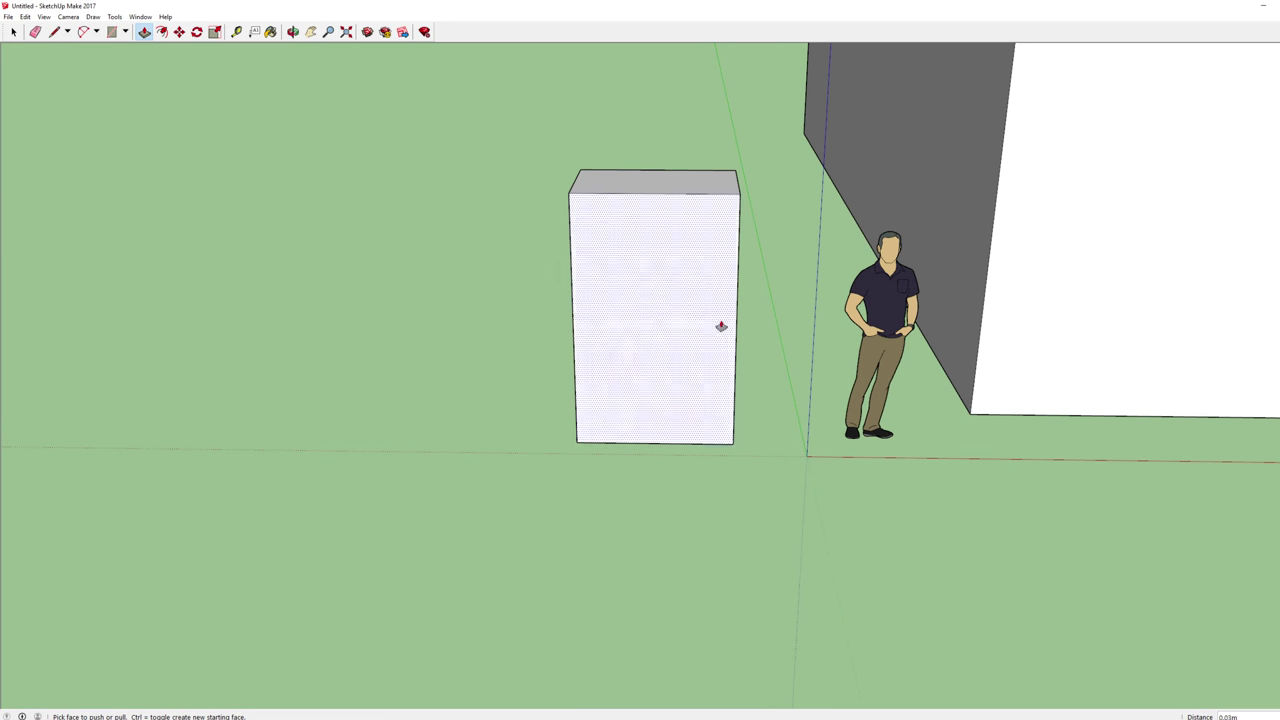
# Step: Outline a drawer panel across the box's lower front and raise it slightly
pyautogui.press('r')
pyautogui.scroll(1, 705, 389)
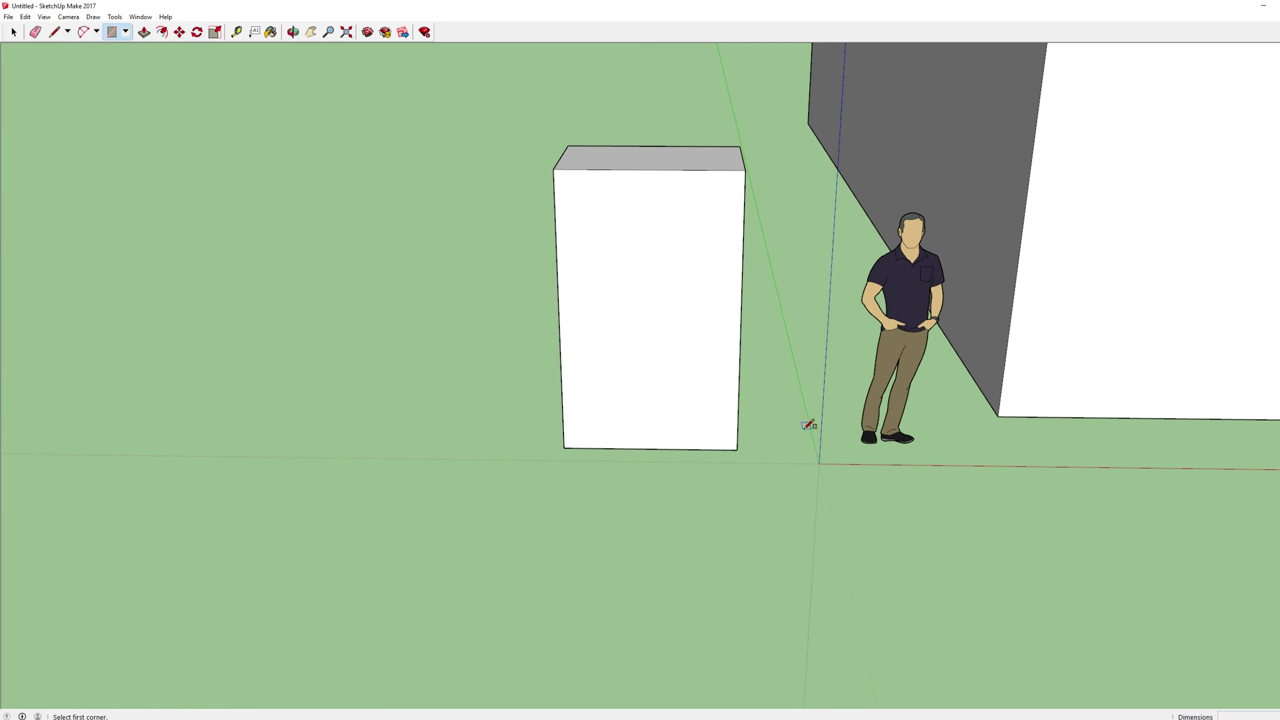
pyautogui.click(568, 440)
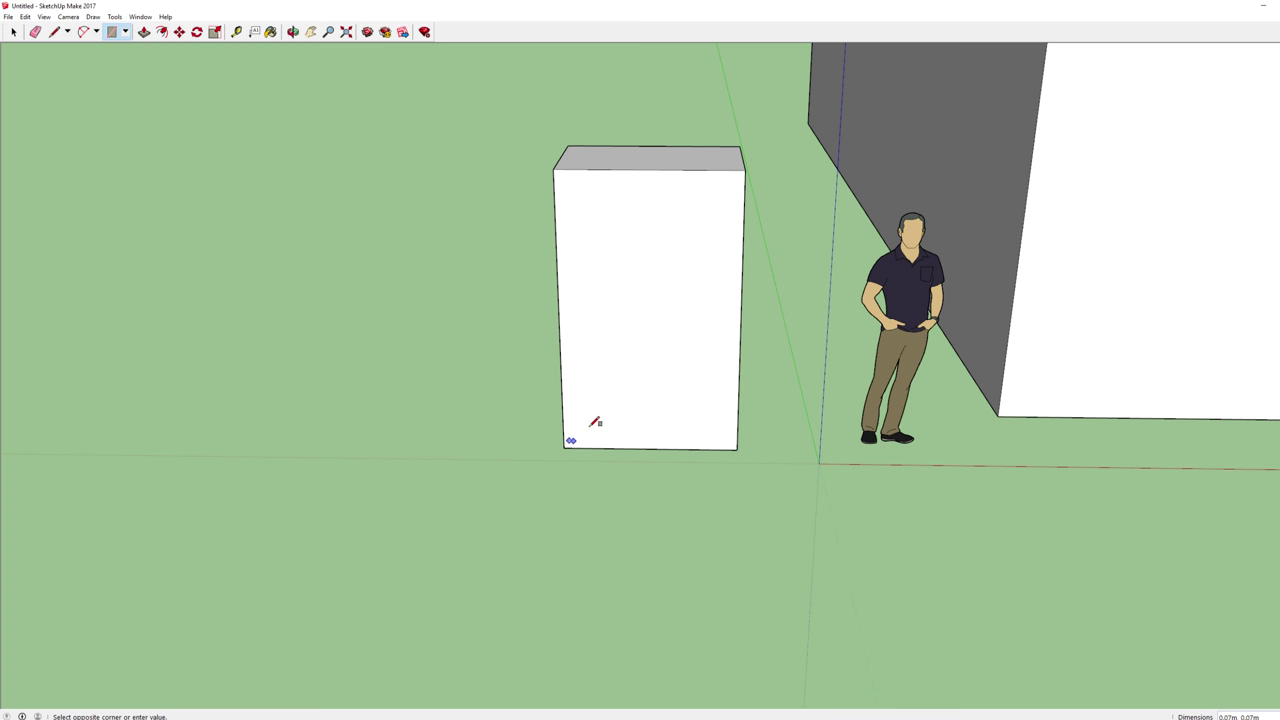
pyautogui.click(736, 364)
pyautogui.moveTo(829, 508); pyautogui.dragTo(703, 409, button='middle')
pyautogui.scroll(4, 760, 480)
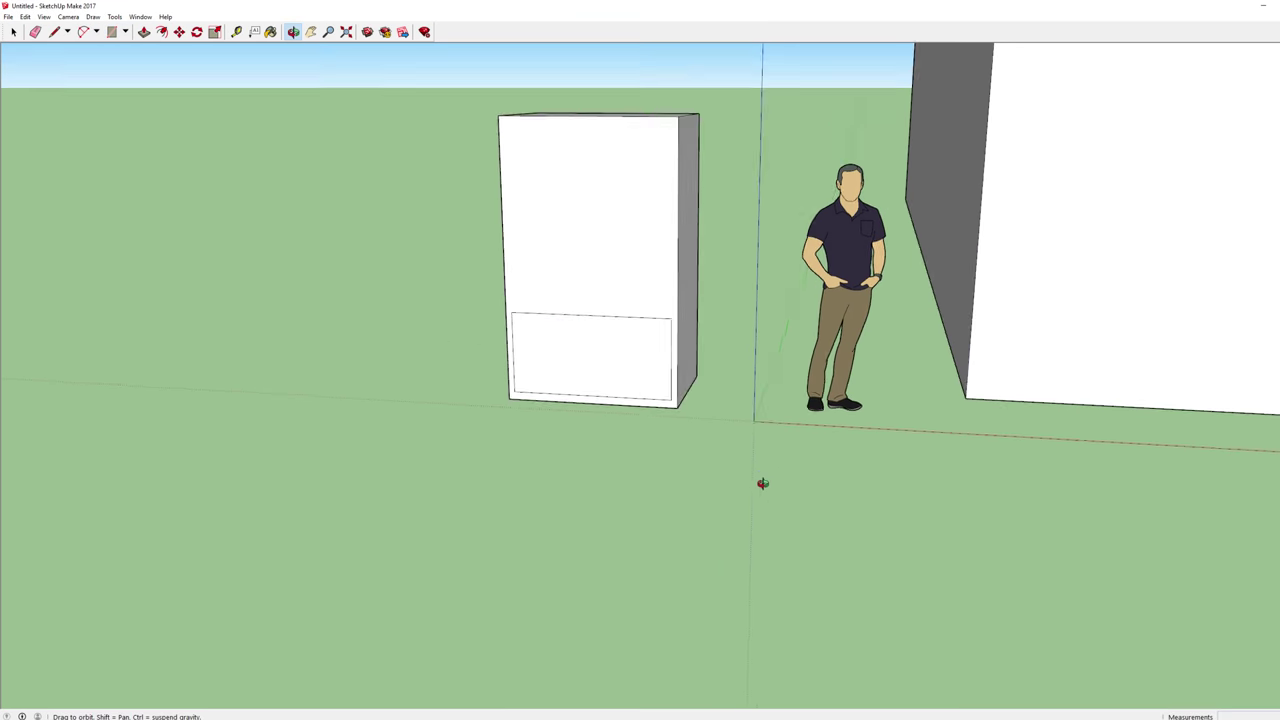
pyautogui.scroll(1, 605, 357)
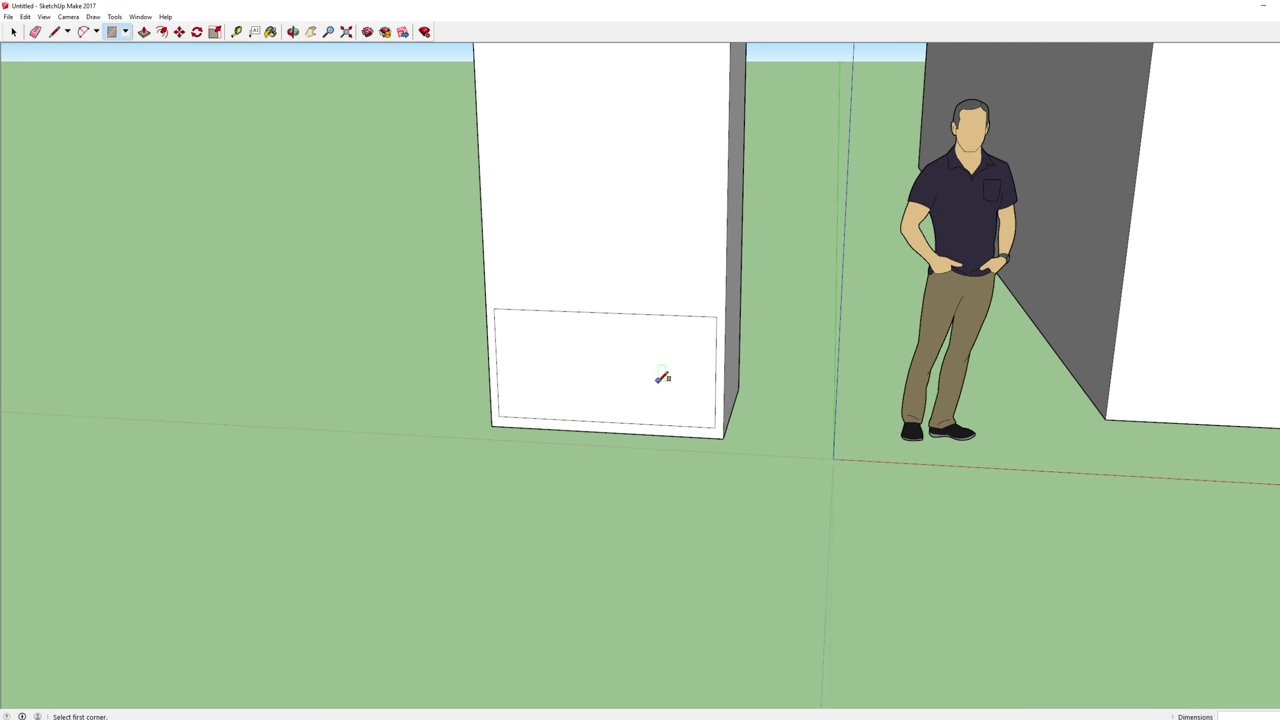
pyautogui.press('p')
pyautogui.moveTo(634, 386); pyautogui.dragTo(771, 506, button='middle')
pyautogui.scroll(2, 621, 395)
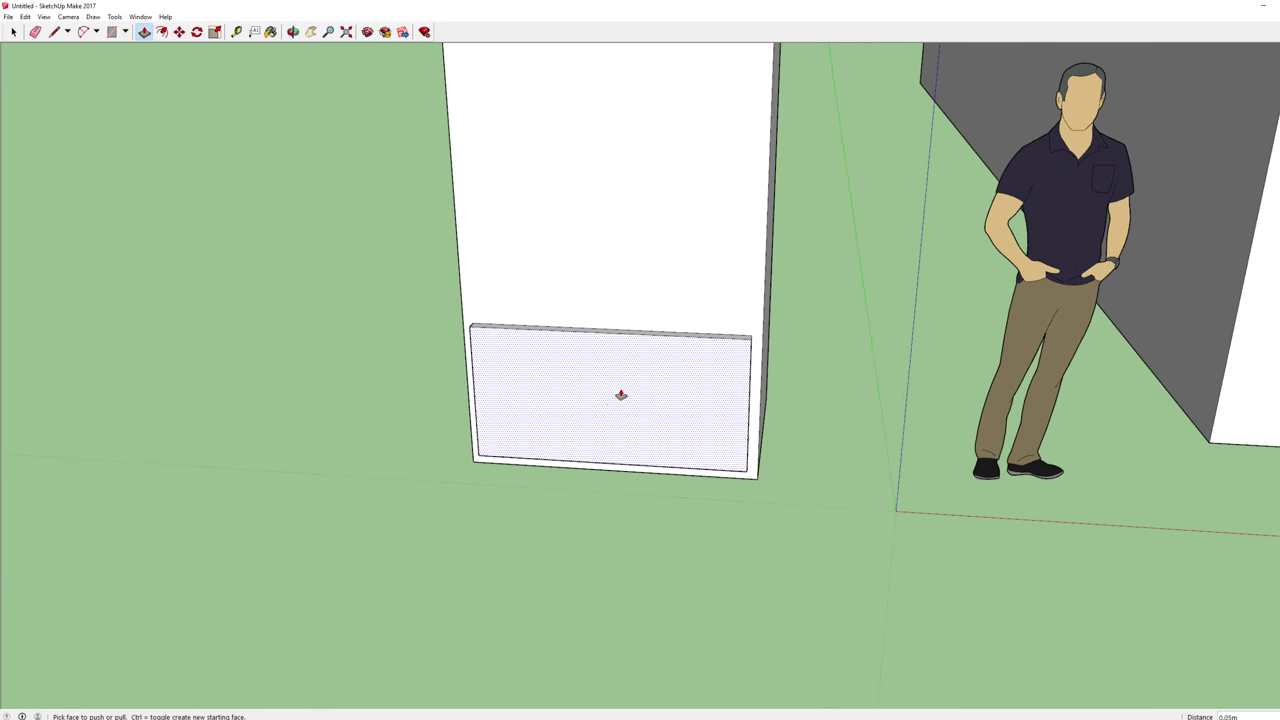
pyautogui.scroll(1, 621, 395)
# Step: Add a thin handle rectangle near the drawer top, pulled out 0.02m
pyautogui.press('r')
pyautogui.click(521, 325)
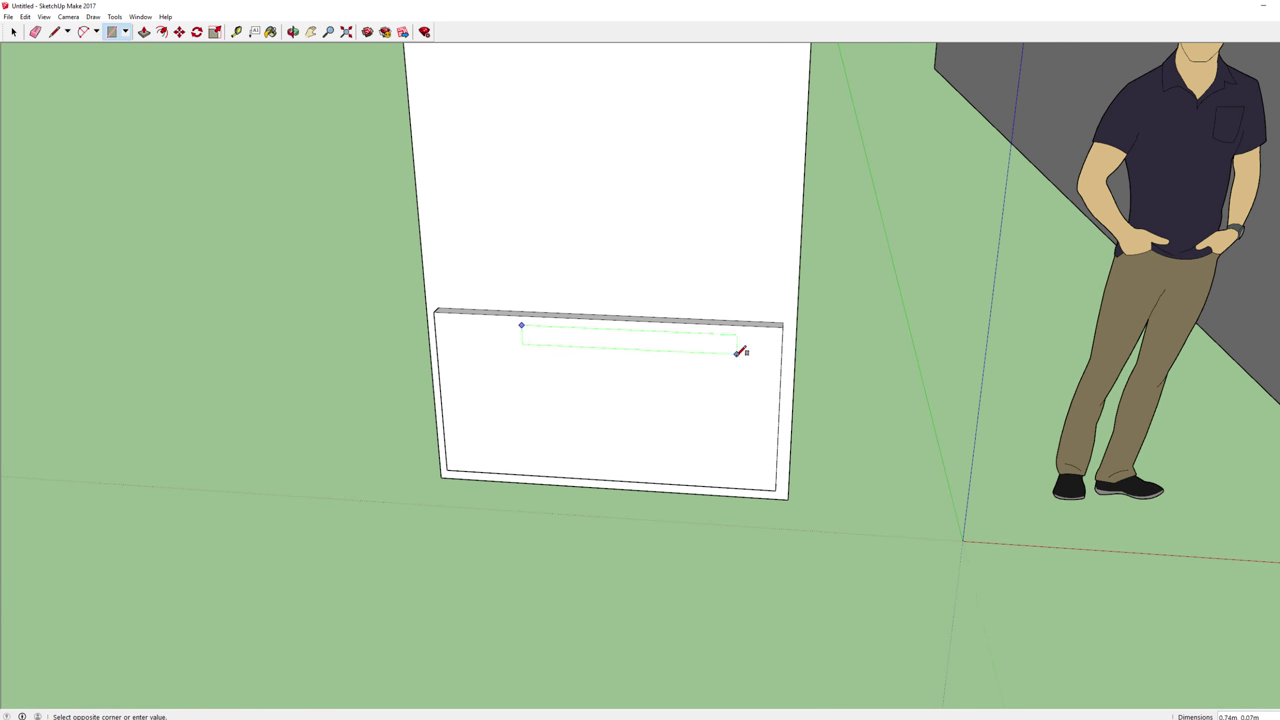
pyautogui.click(679, 341)
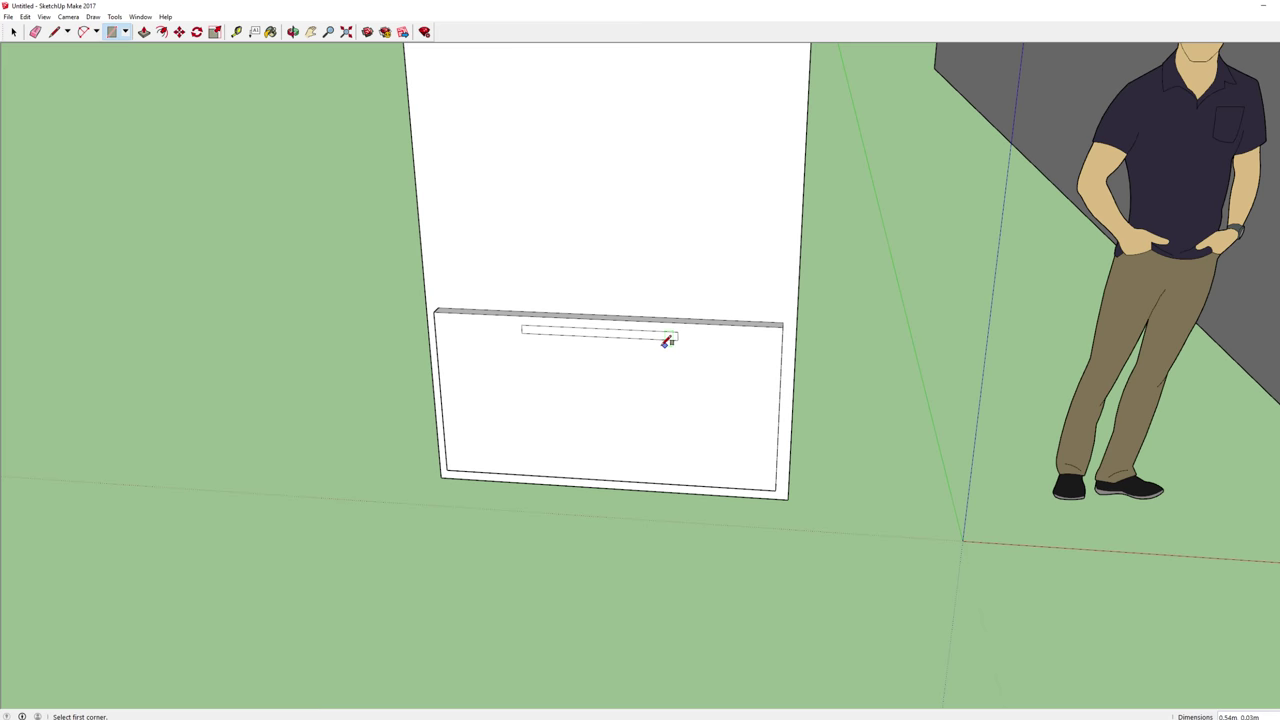
pyautogui.press('p')
pyautogui.click(623, 341)
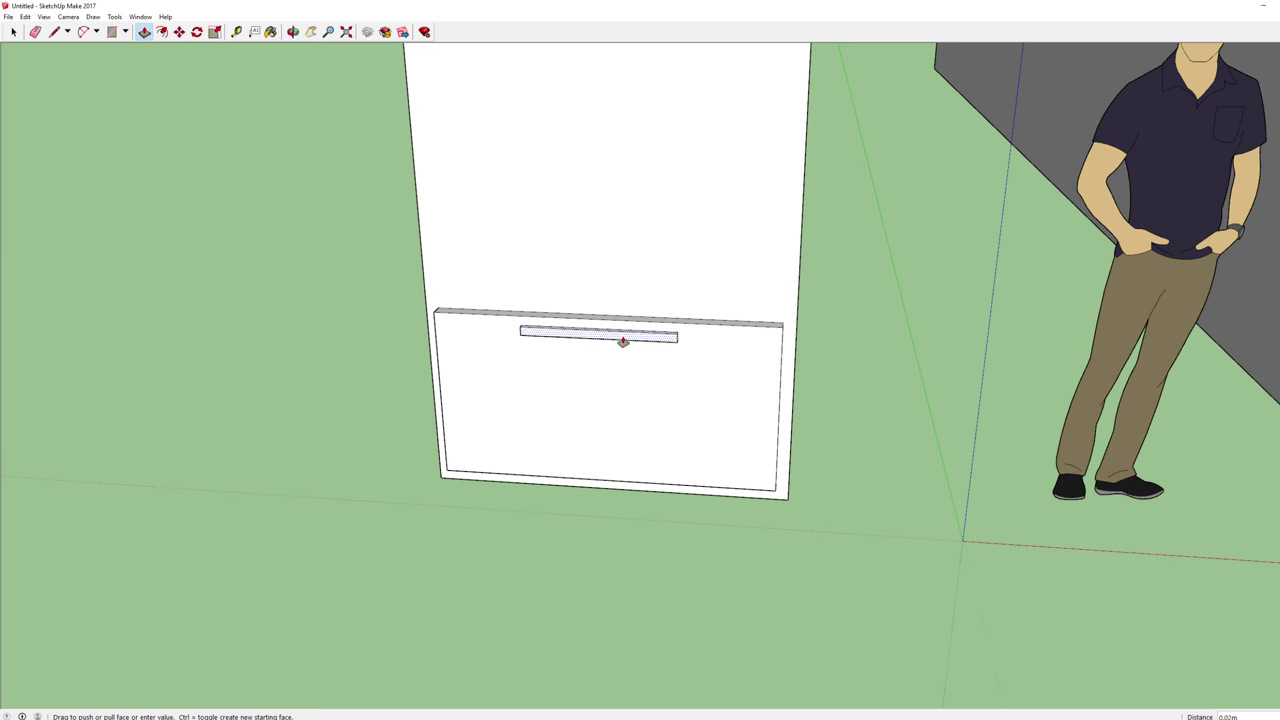
pyautogui.click(623, 341)
pyautogui.press('space')
pyautogui.moveTo(860, 457); pyautogui.dragTo(709, 480, button='middle')
pyautogui.scroll(-5, 856, 451)
pyautogui.scroll(3, 830, 462)
pyautogui.scroll(3, 709, 480)
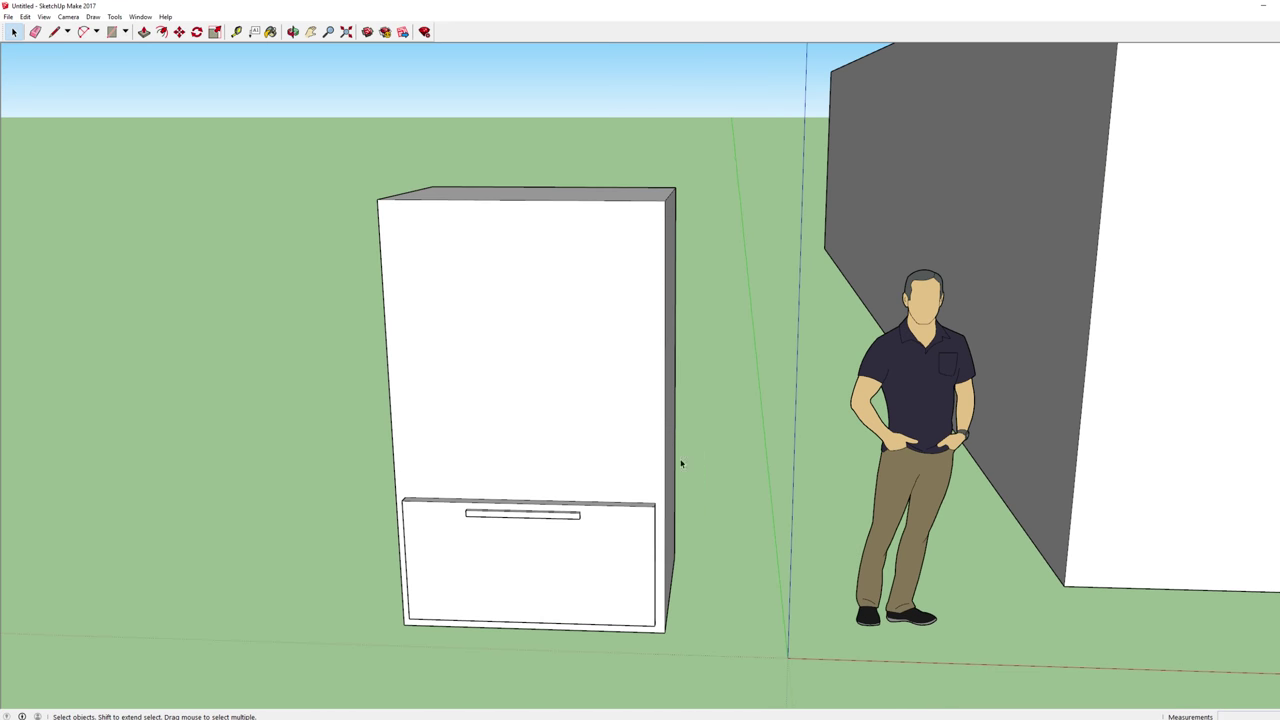
# Step: Outline the upper door area above the drawer and split it down the middle with a line
pyautogui.press('r')
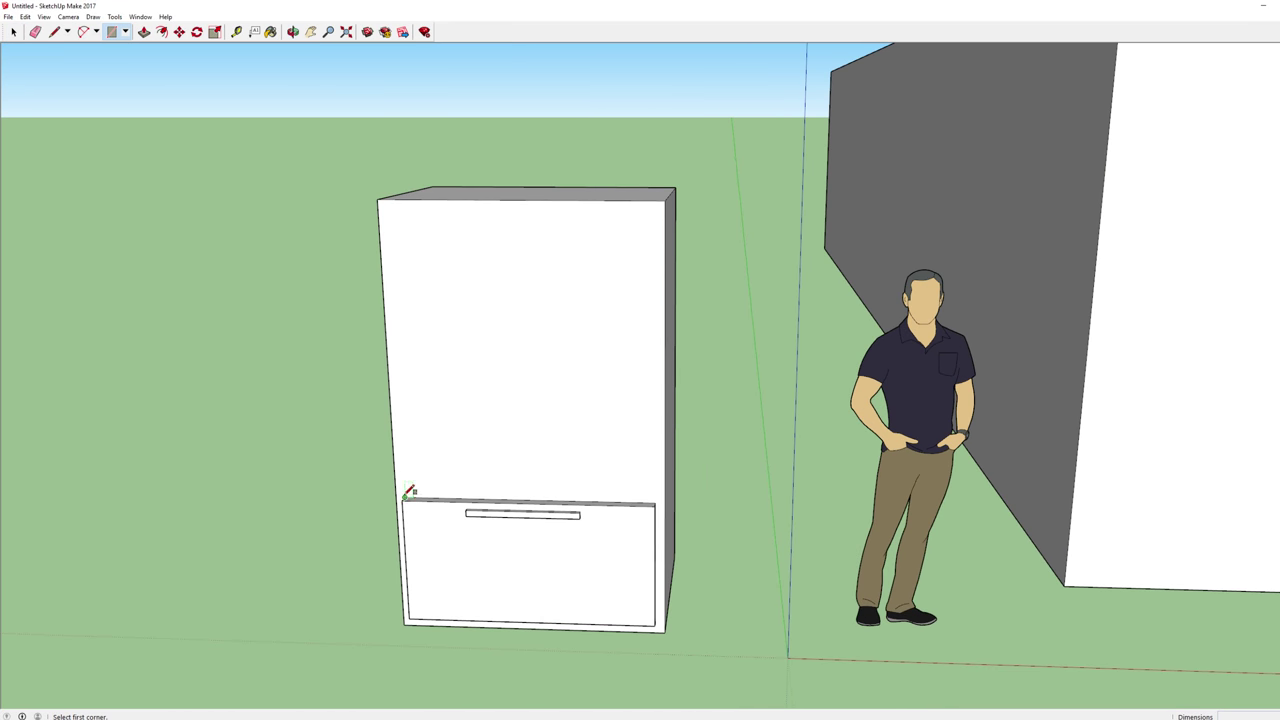
pyautogui.click(405, 491)
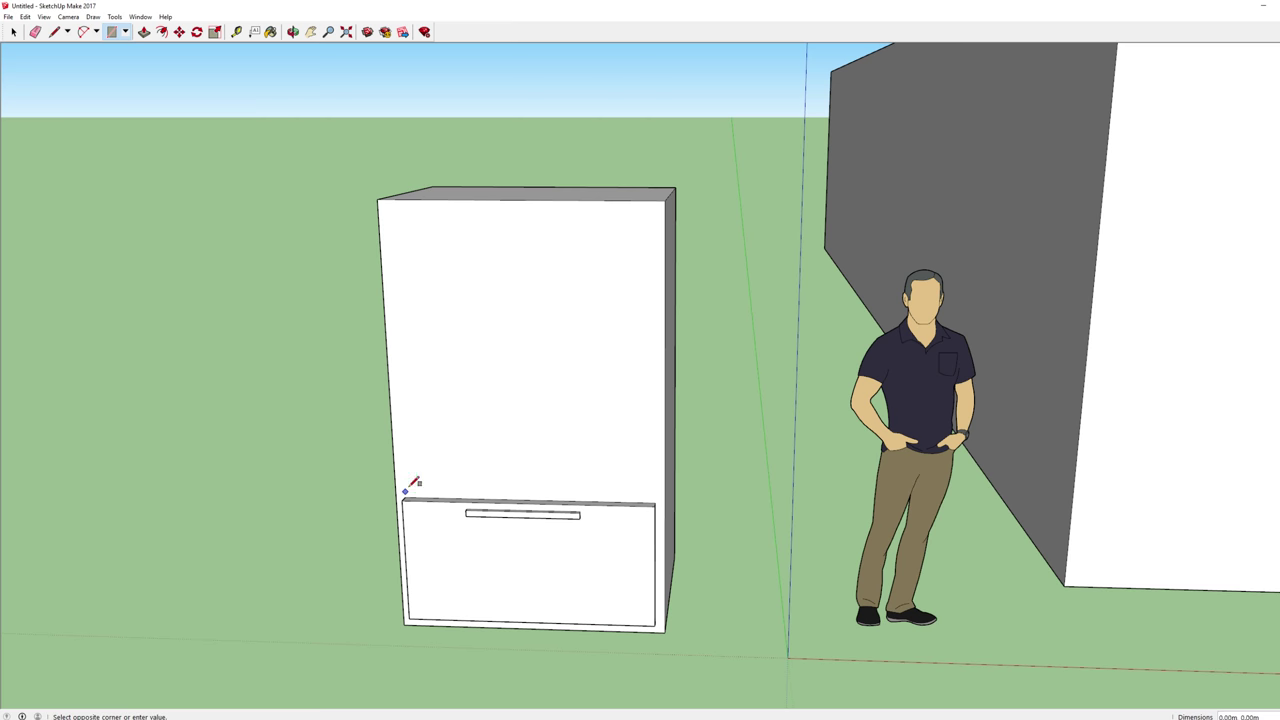
pyautogui.click(654, 209)
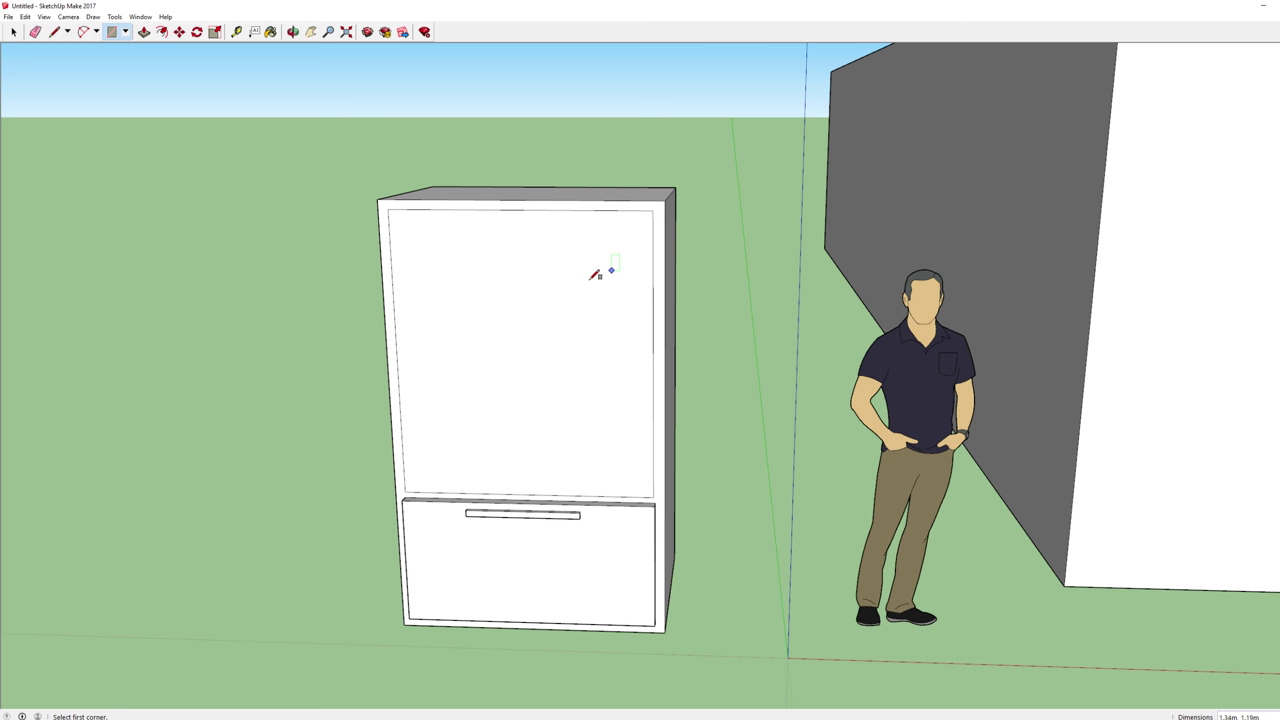
pyautogui.press('k')
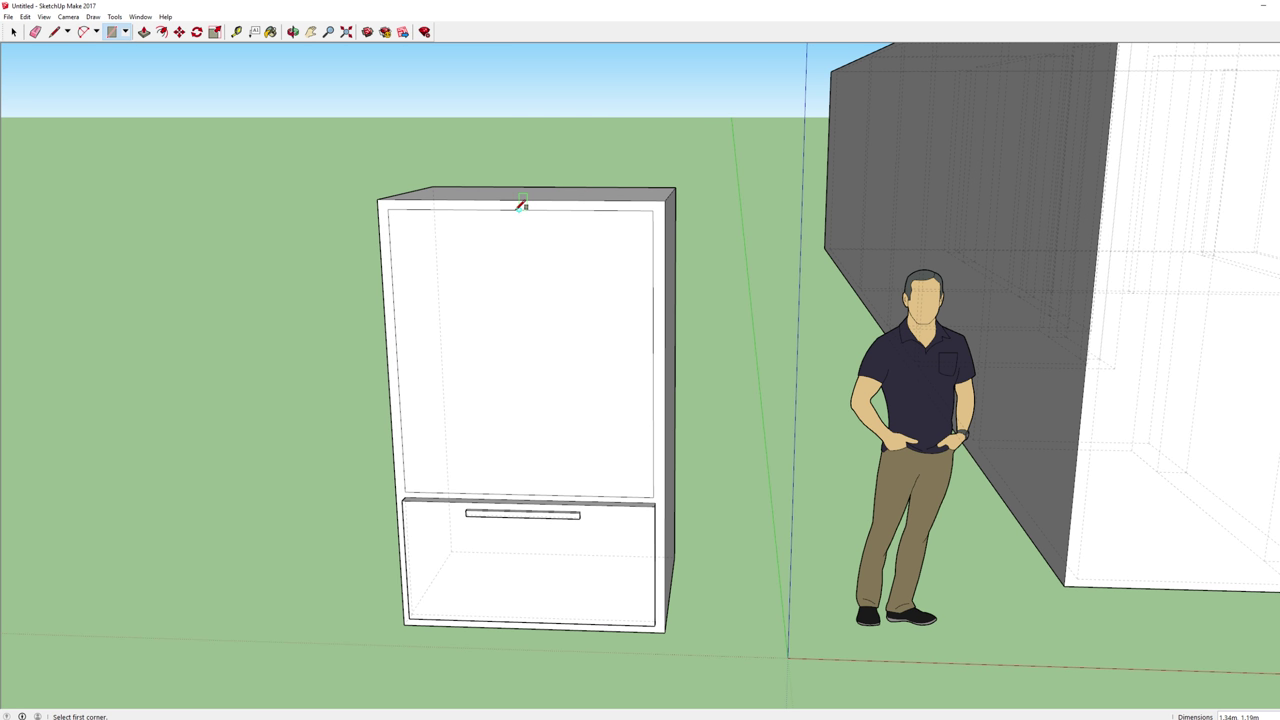
pyautogui.press('k')
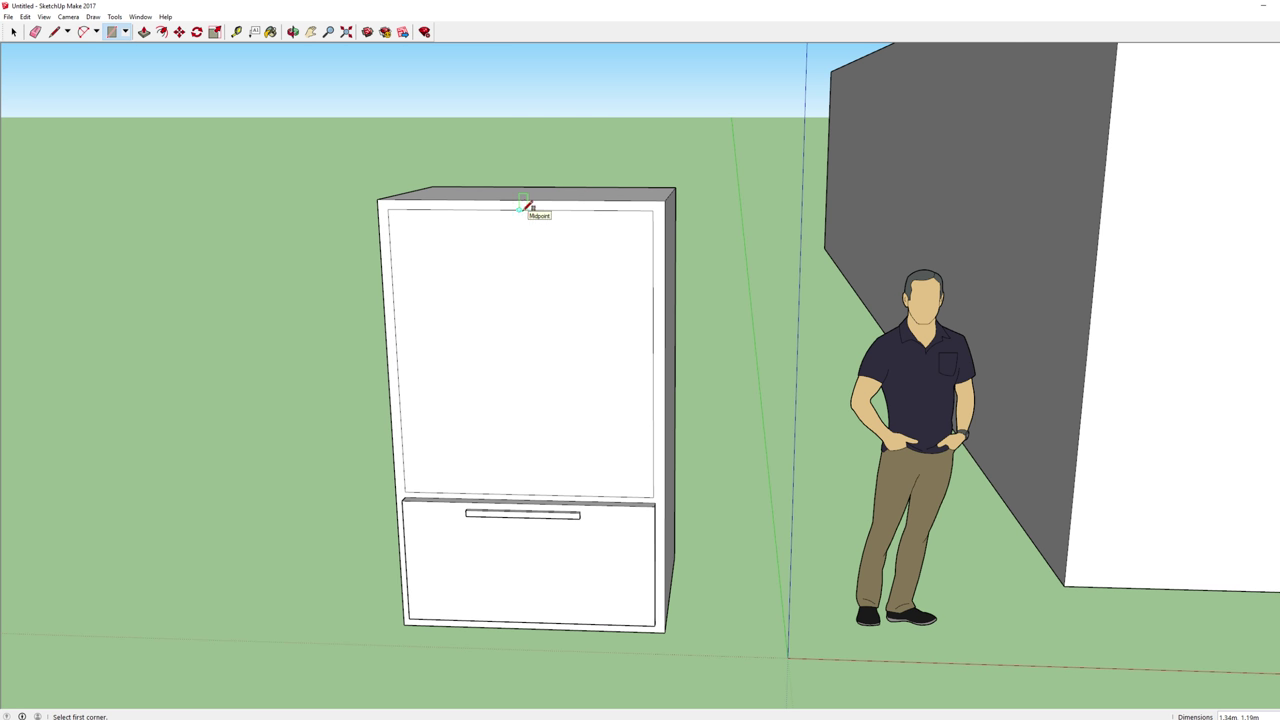
pyautogui.press('l')
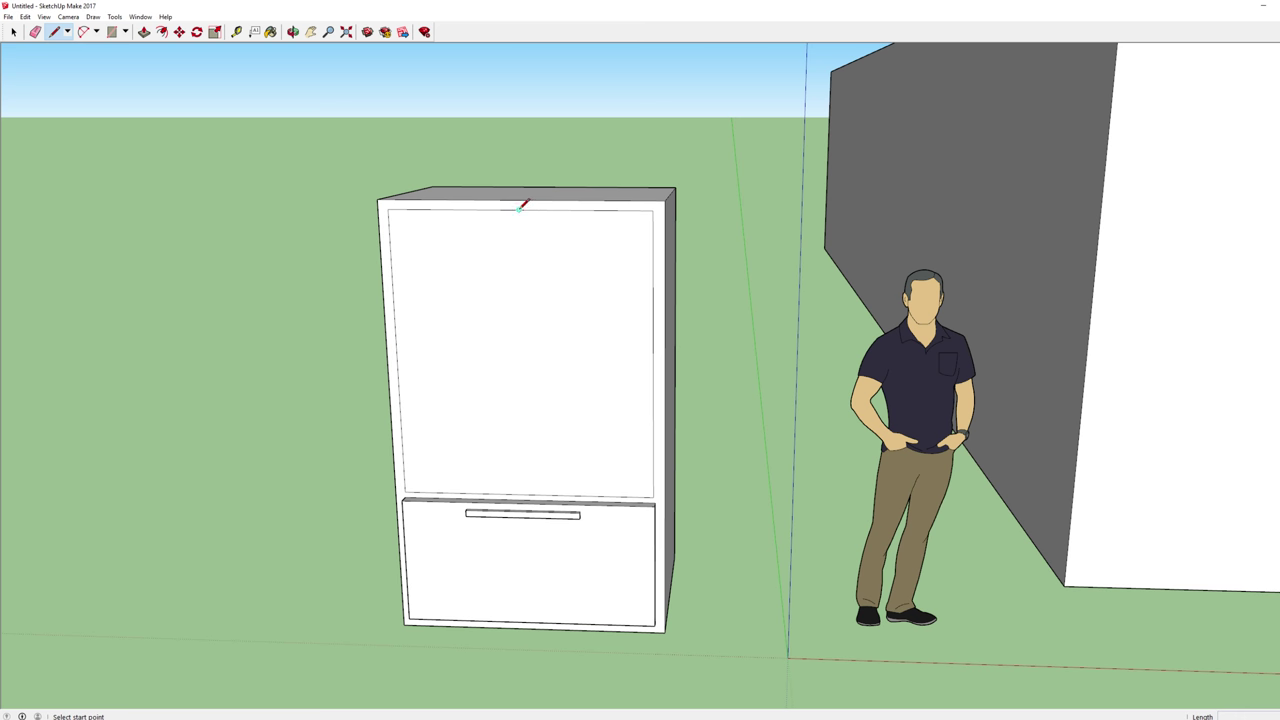
pyautogui.click(519, 209)
pyautogui.click(529, 493)
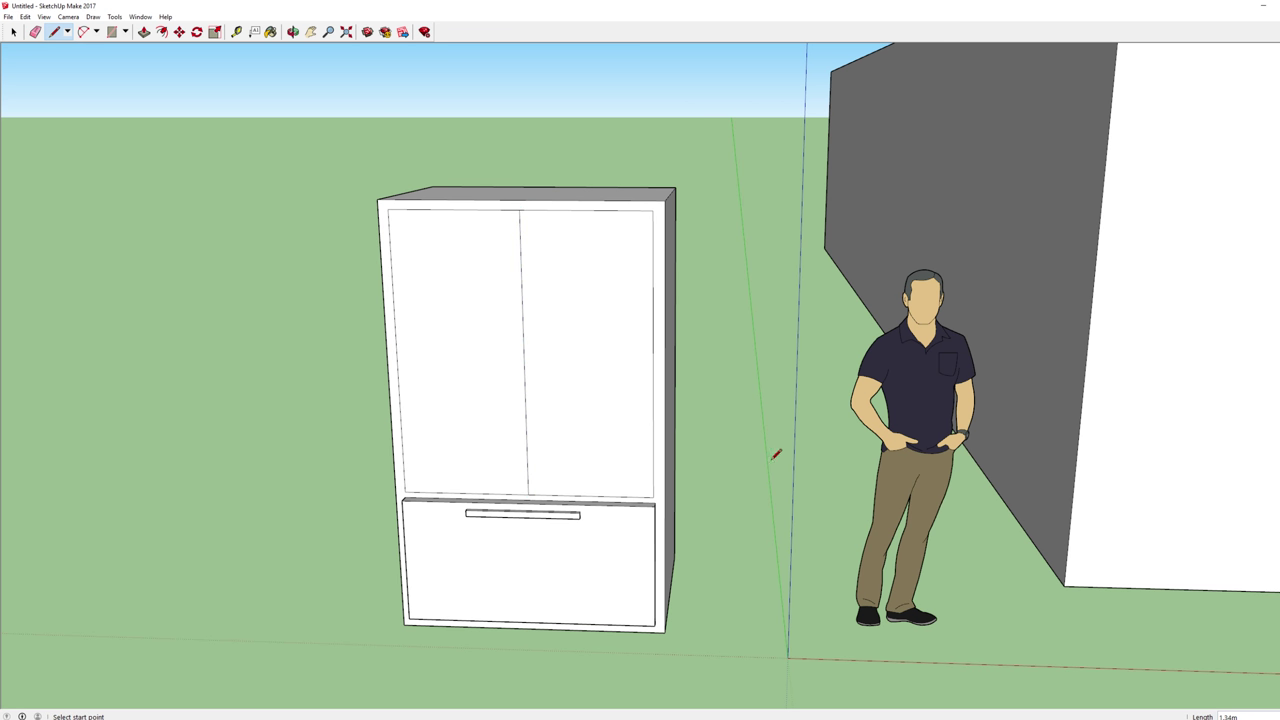
pyautogui.moveTo(774, 451); pyautogui.dragTo(674, 428, button='middle')
# Step: Pull the right door out 0.05m and bring the left door flush with it
pyautogui.press('p')
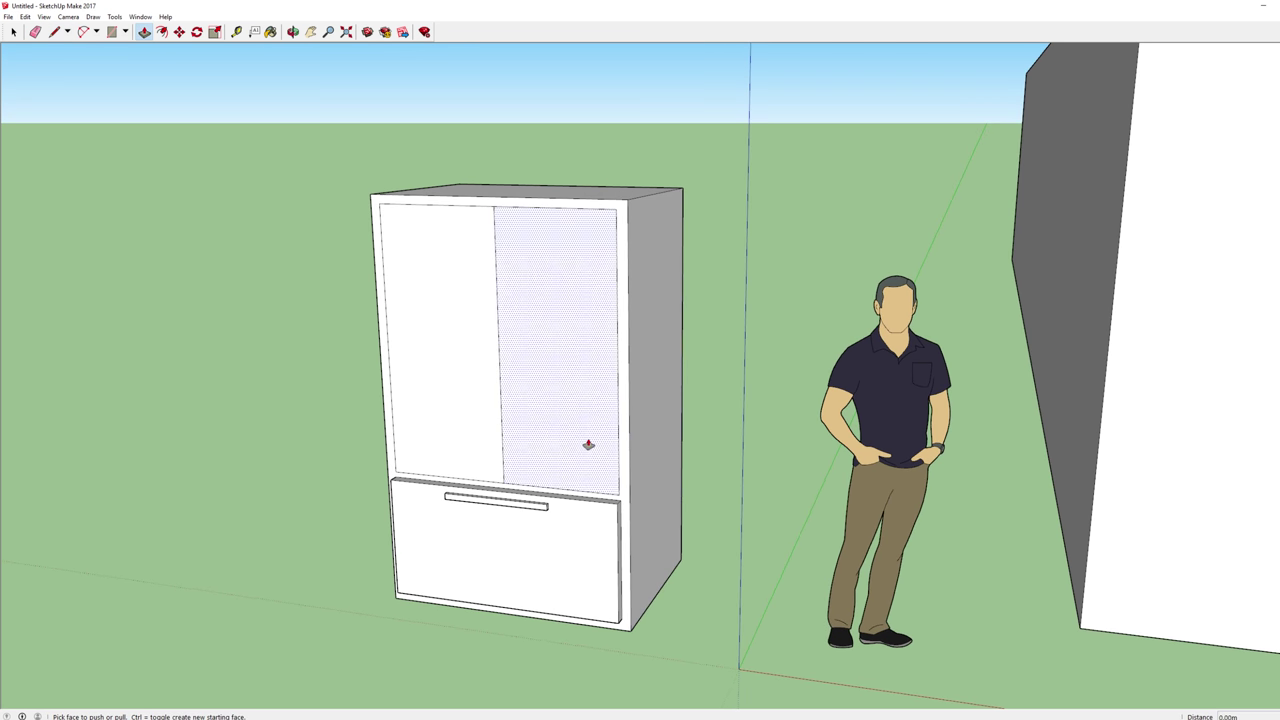
pyautogui.moveTo(537, 483); pyautogui.dragTo(503, 406, button='middle')
pyautogui.click(503, 406)
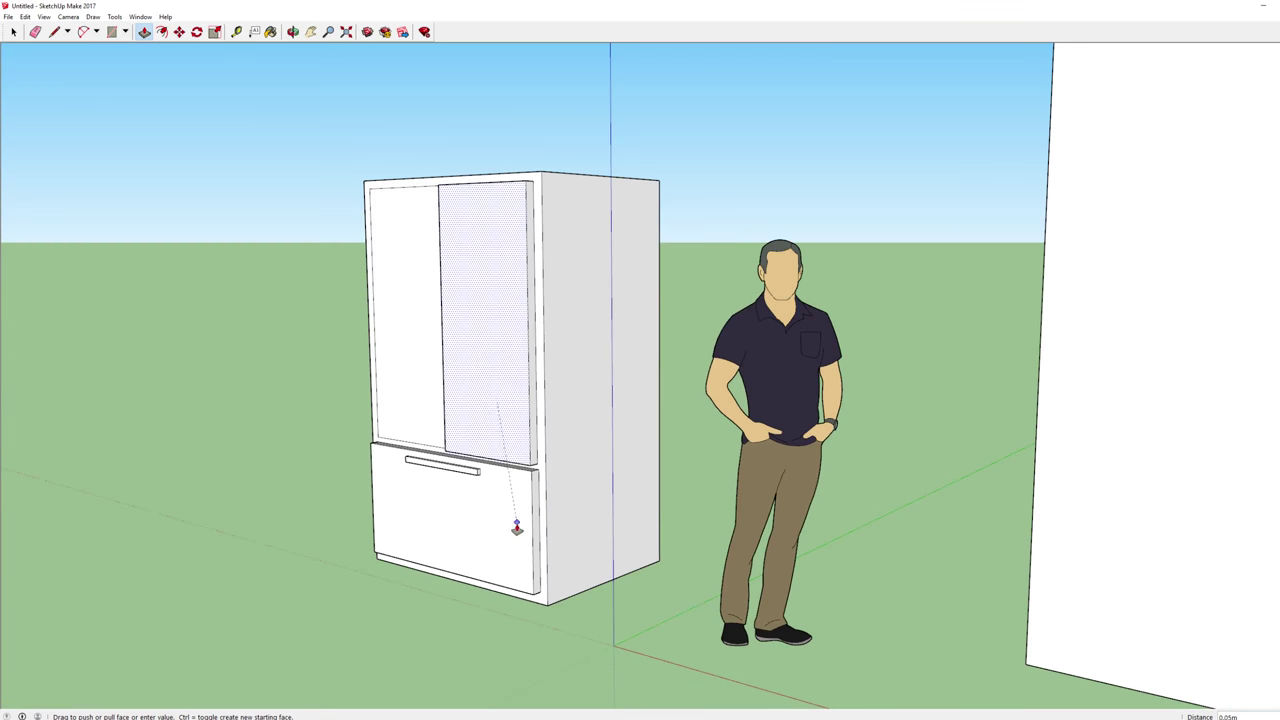
pyautogui.click(515, 525)
pyautogui.click(423, 394)
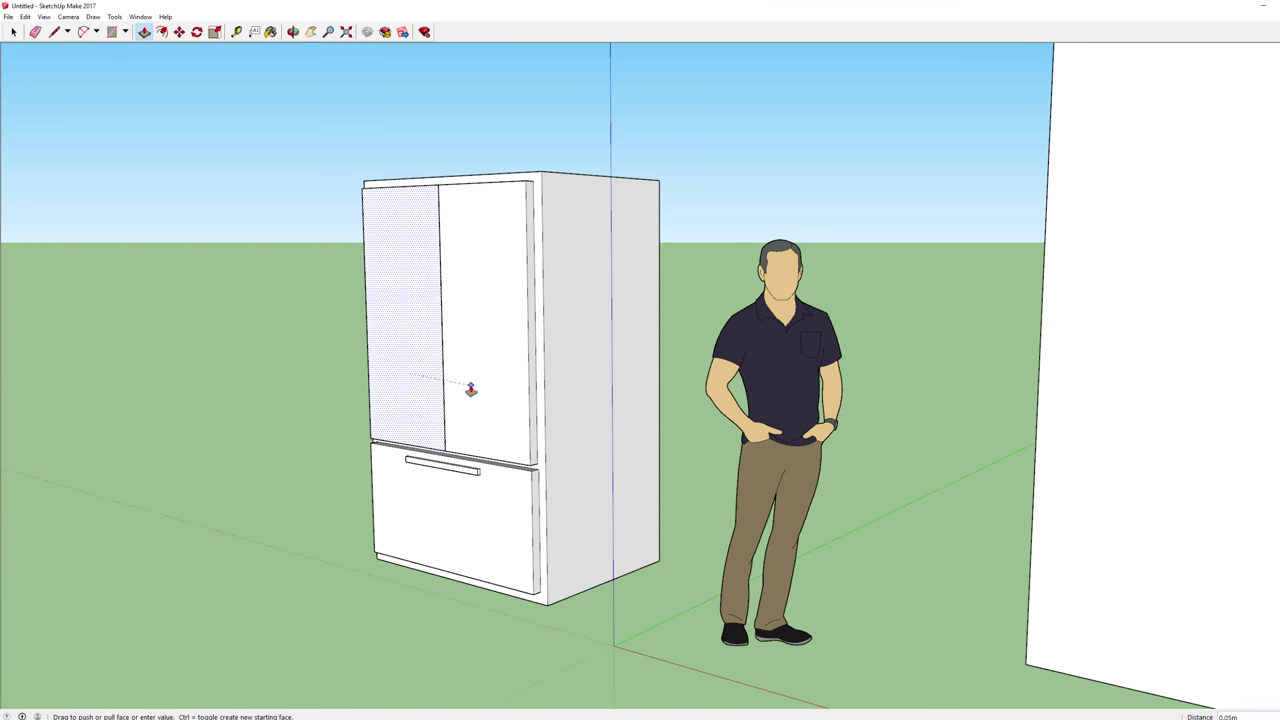
pyautogui.click(474, 389)
pyautogui.moveTo(474, 389); pyautogui.dragTo(760, 380, button='middle')
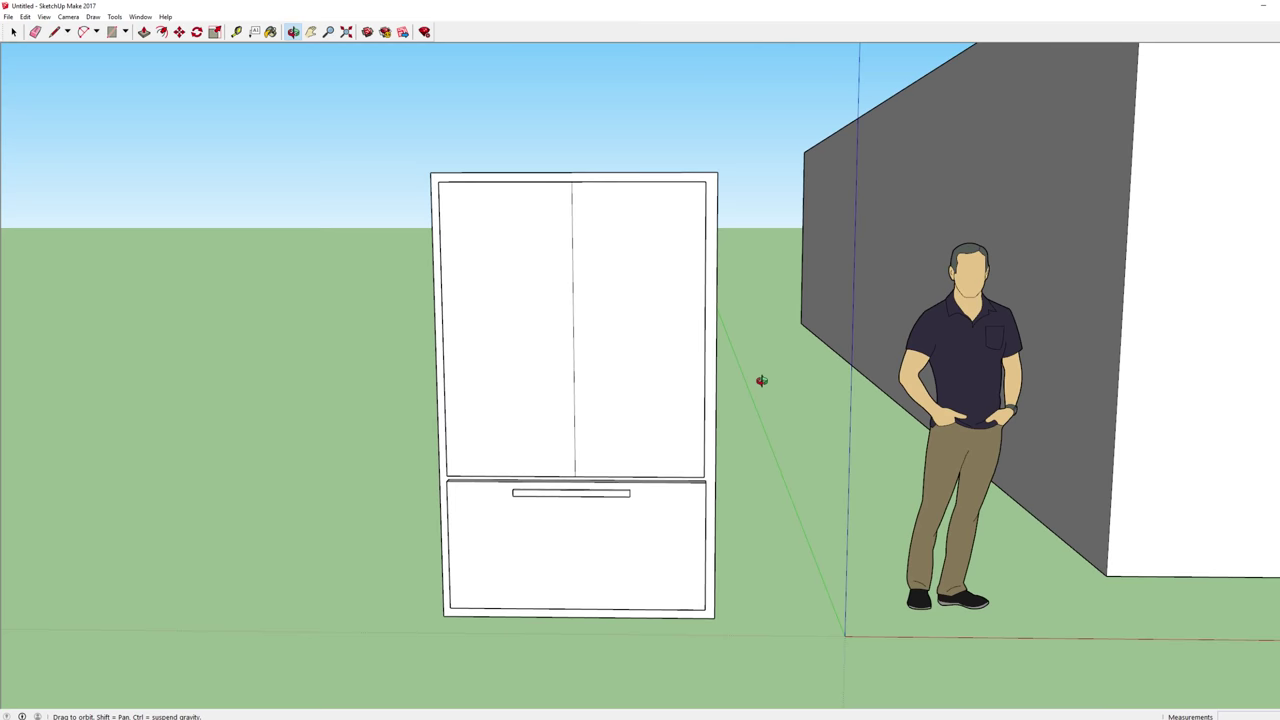
# Step: Draw two thin vertical handle rectangles, one on each side of the door seam
pyautogui.press('r')
pyautogui.click(582, 414)
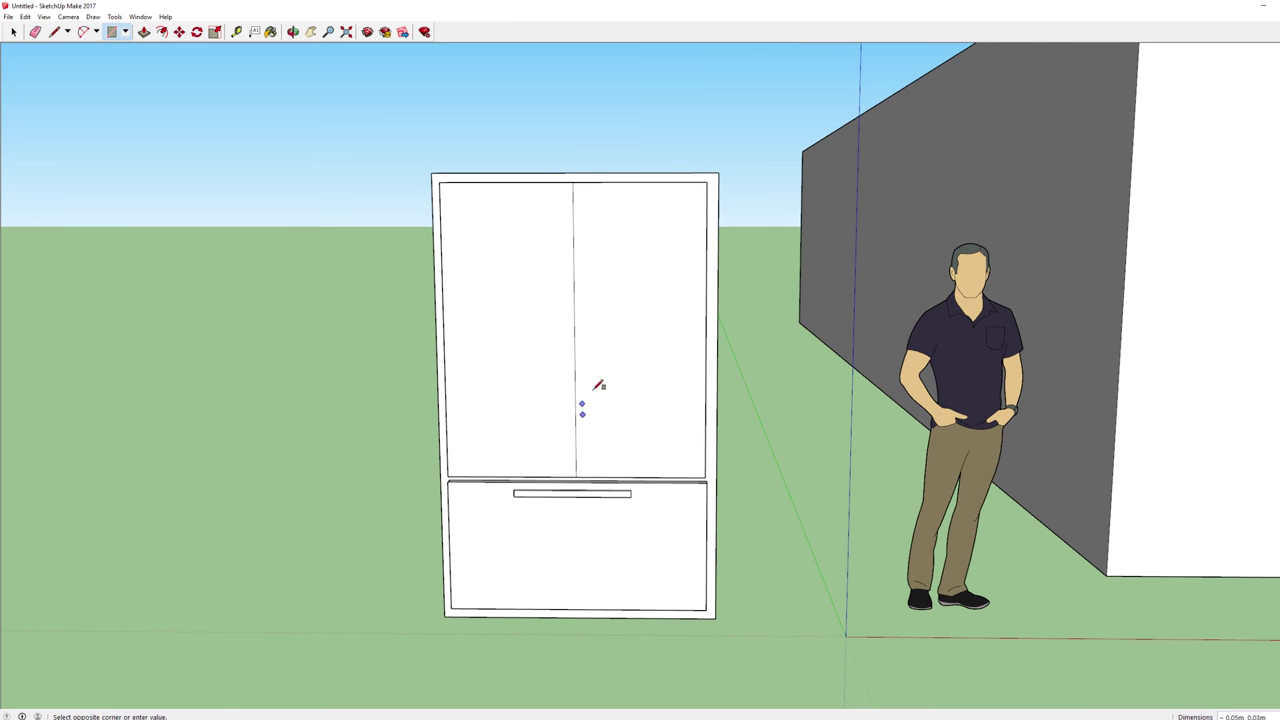
pyautogui.click(587, 226)
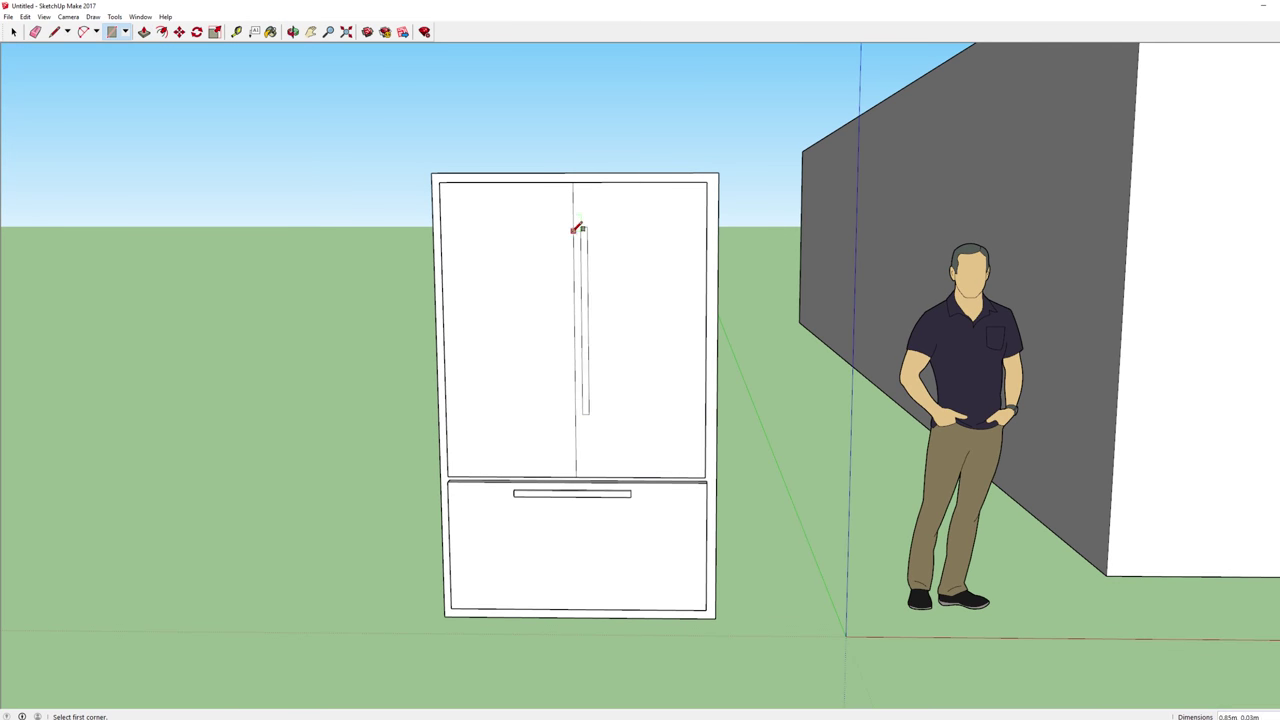
pyautogui.click(565, 227)
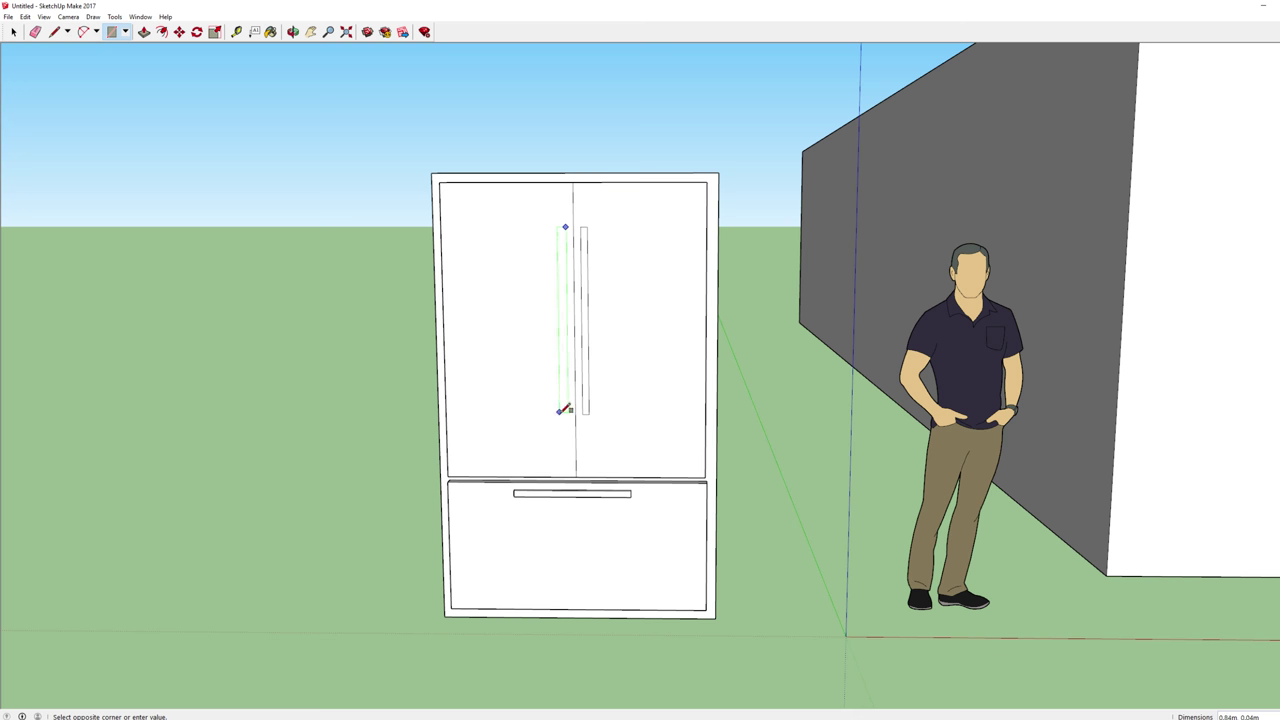
pyautogui.click(563, 412)
pyautogui.scroll(5, 766, 420)
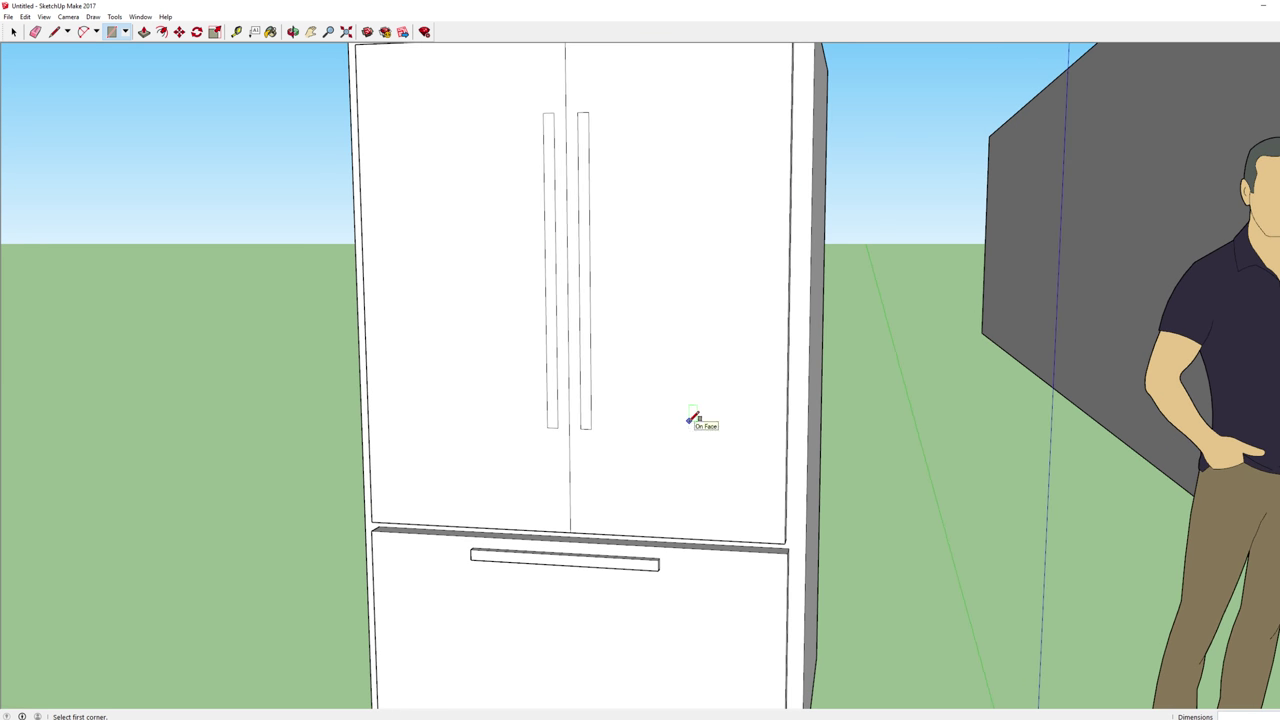
# Step: Push/Pull both handle outlines out to the same depth, then view the fridge at three-quarters
pyautogui.press('o')
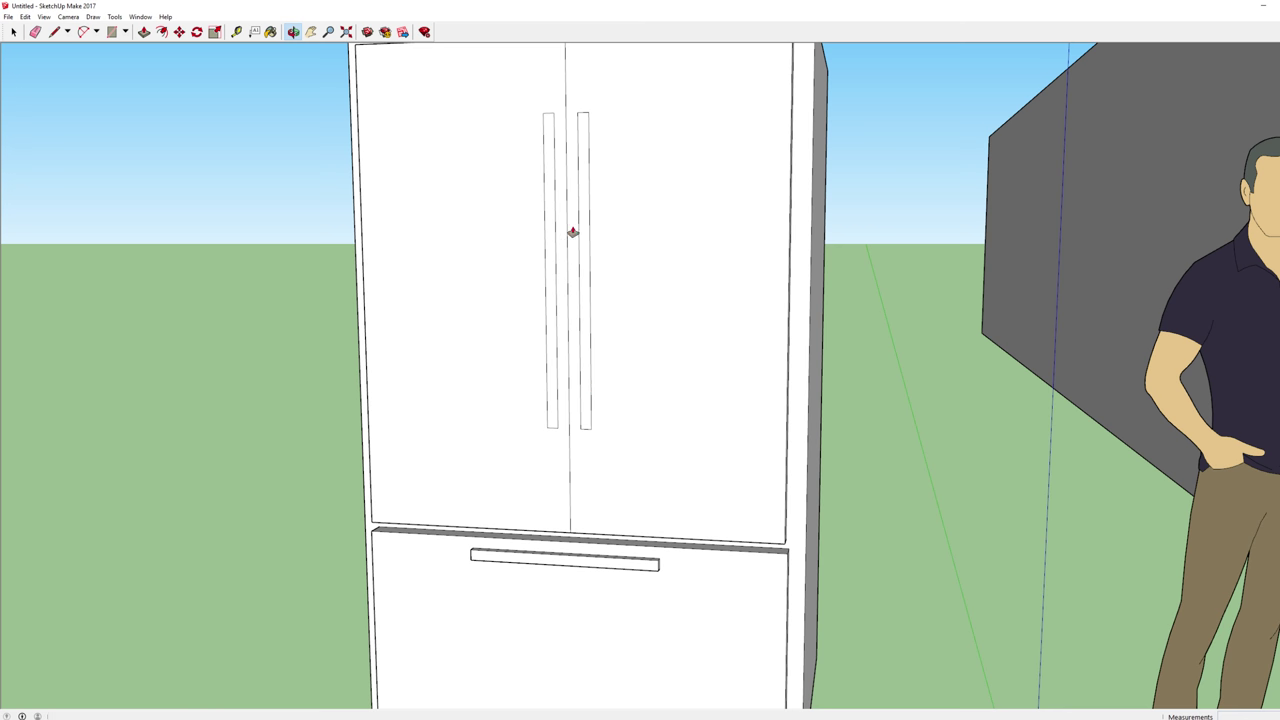
pyautogui.press('p')
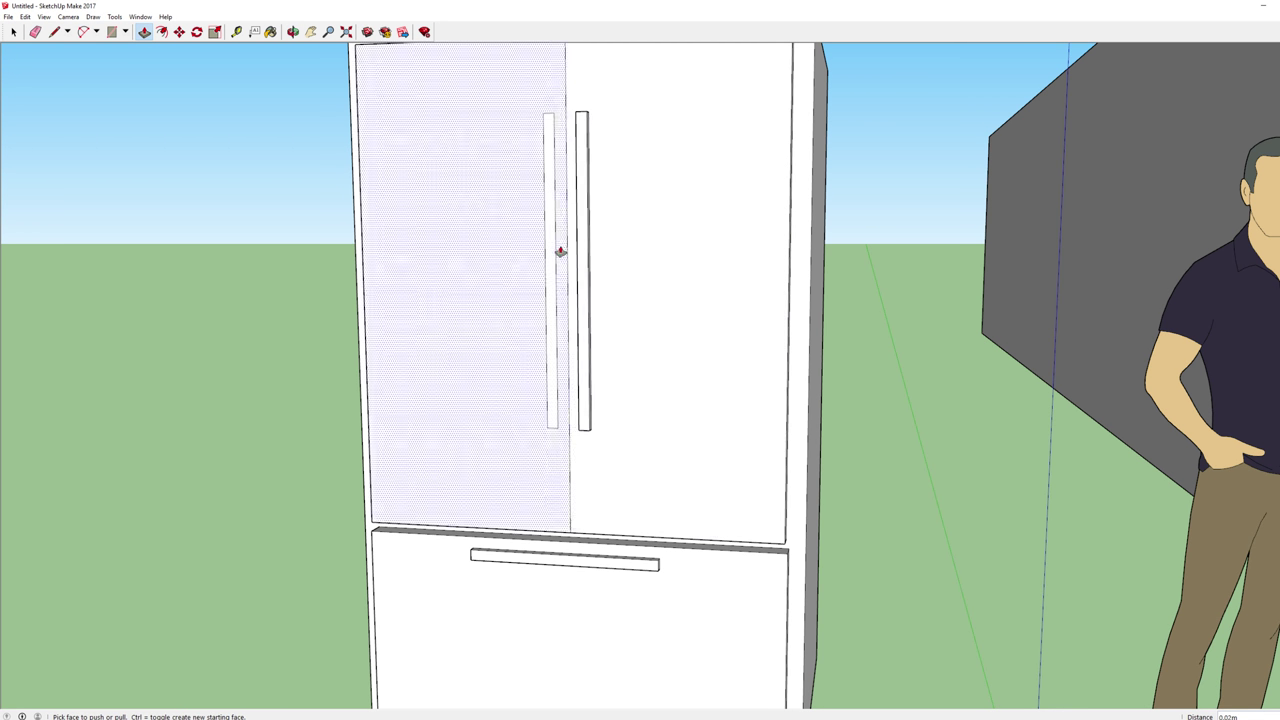
pyautogui.doubleClick(551, 251)
pyautogui.scroll(-5, 826, 355)
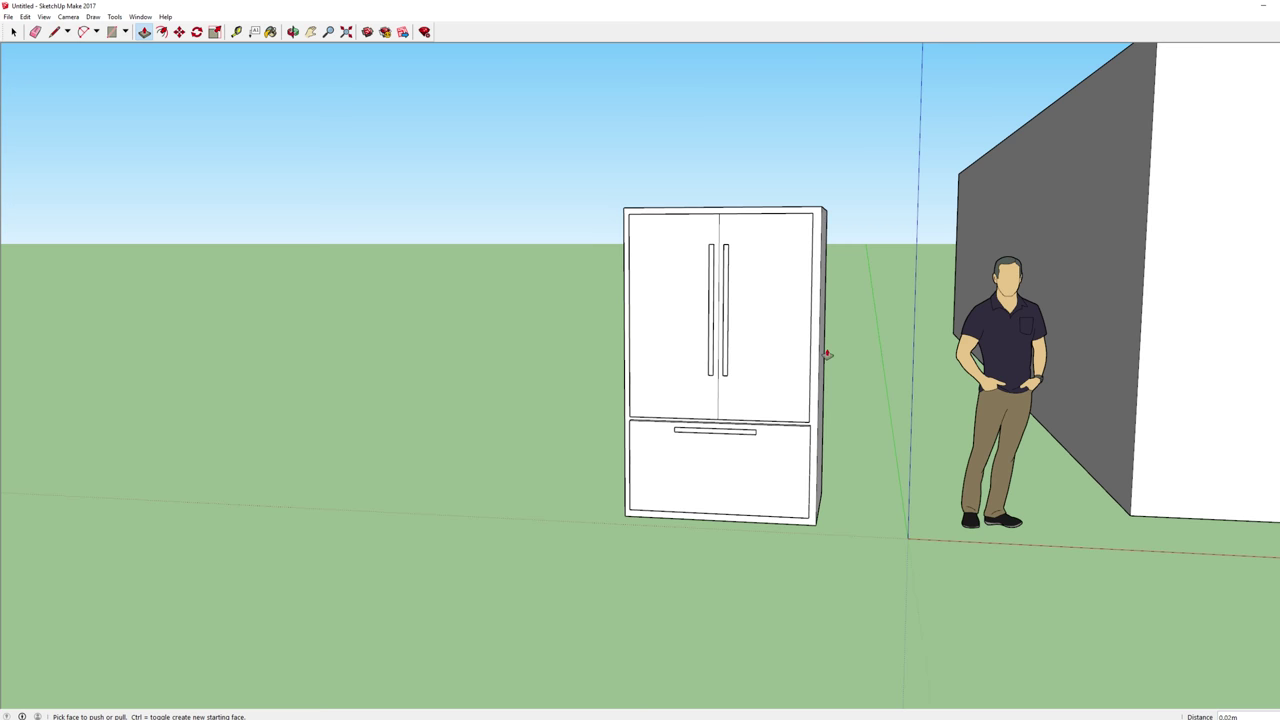
pyautogui.press('space')
pyautogui.moveTo(860, 420); pyautogui.dragTo(255, 273, button='middle')
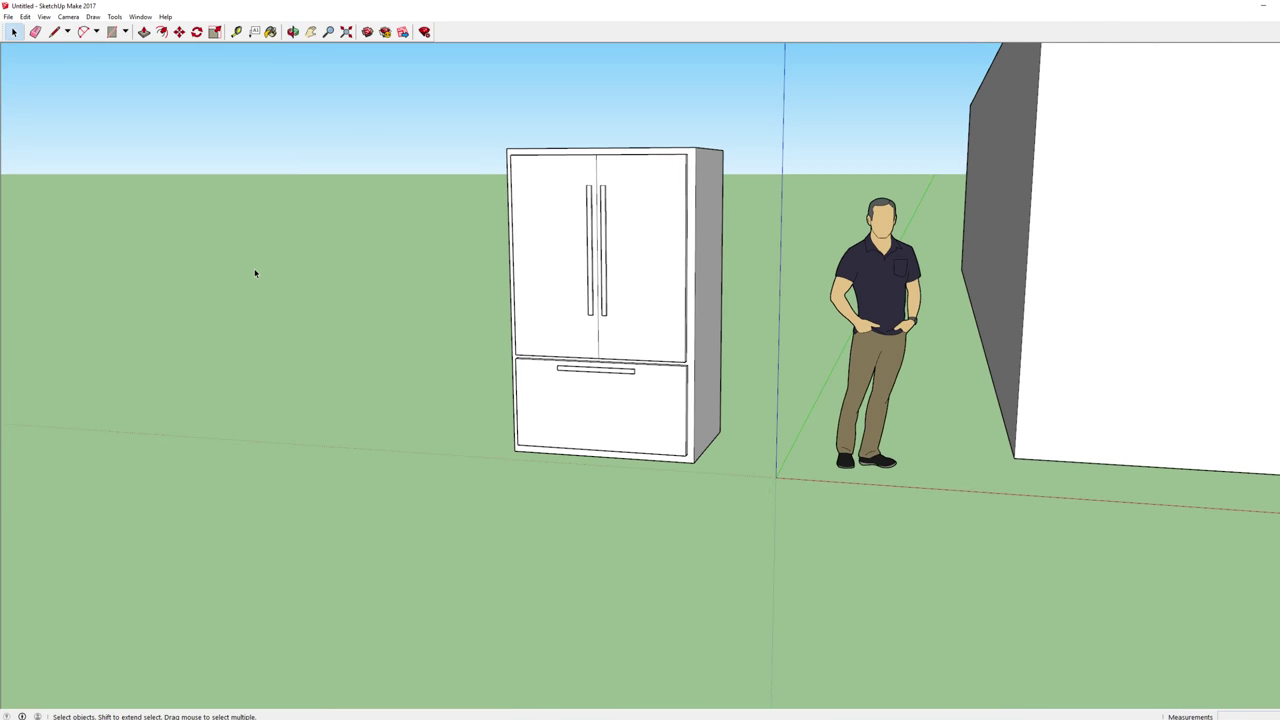
pyautogui.moveTo(690, 335); pyautogui.dragTo(673, 355, button='middle')
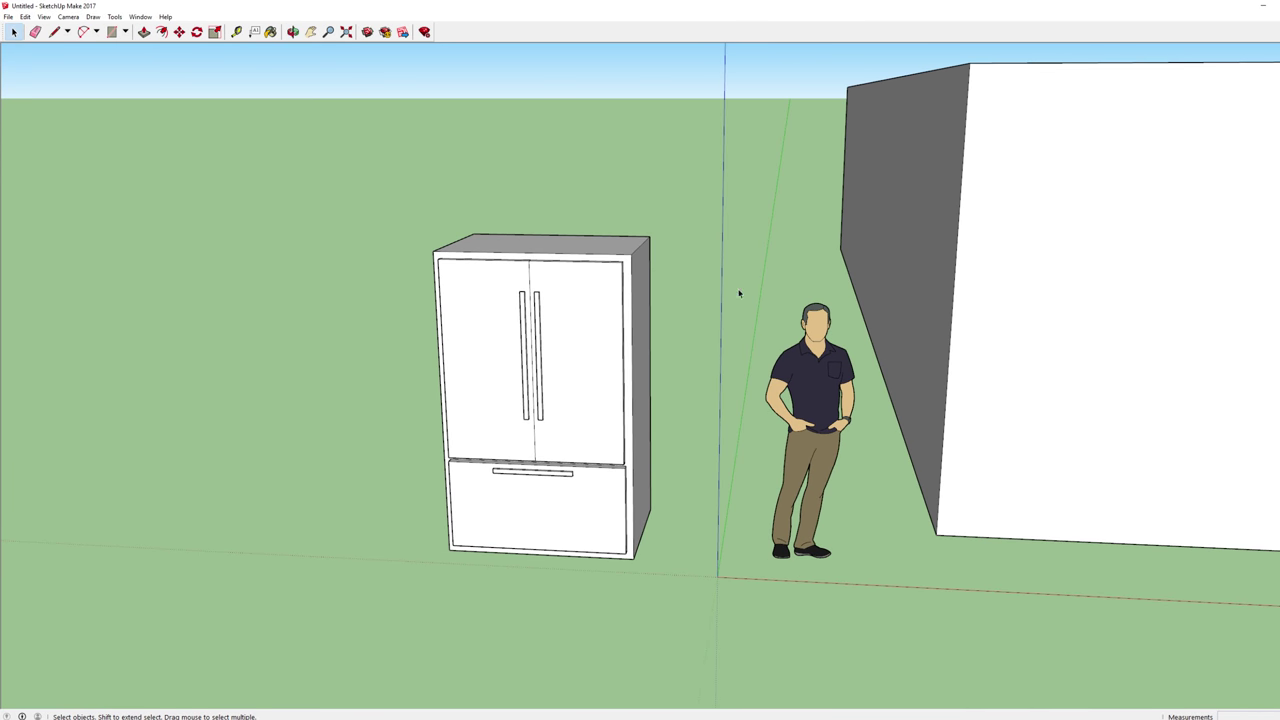
# Step: Paint the doors, top, front frame and drawer with Metal > Aluminum
pyautogui.click(270, 31)
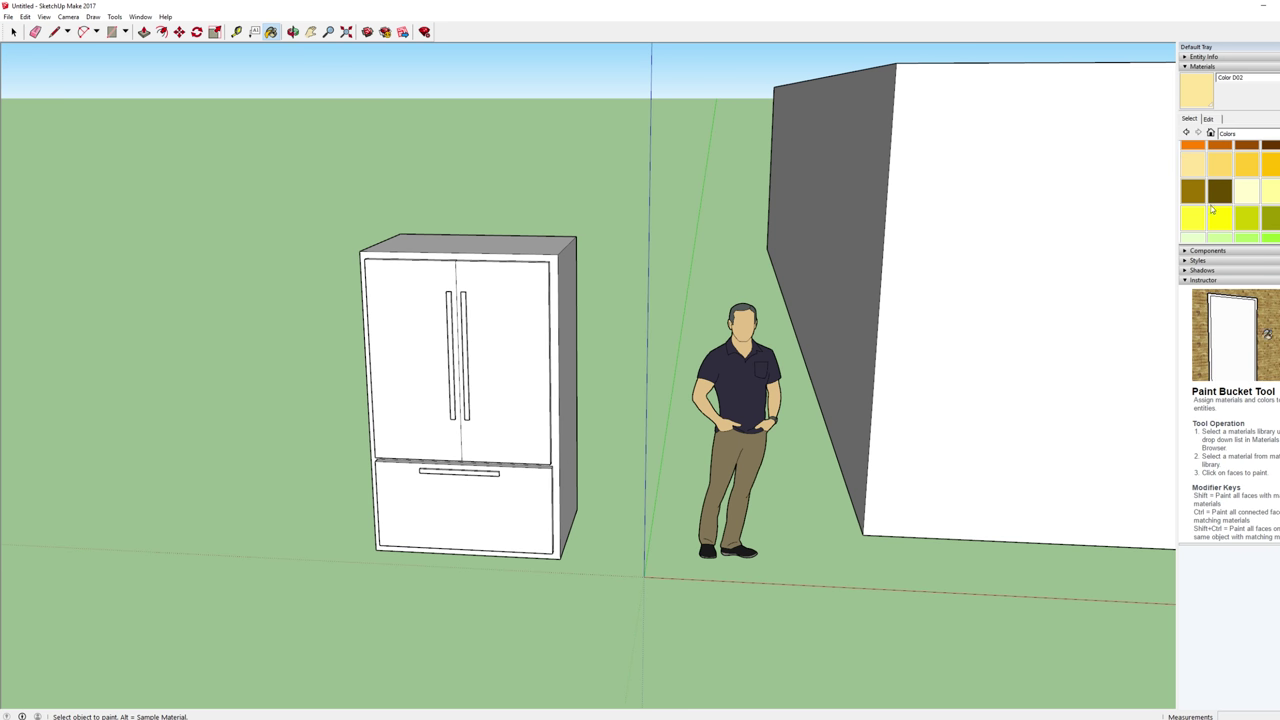
pyautogui.click(1245, 133)
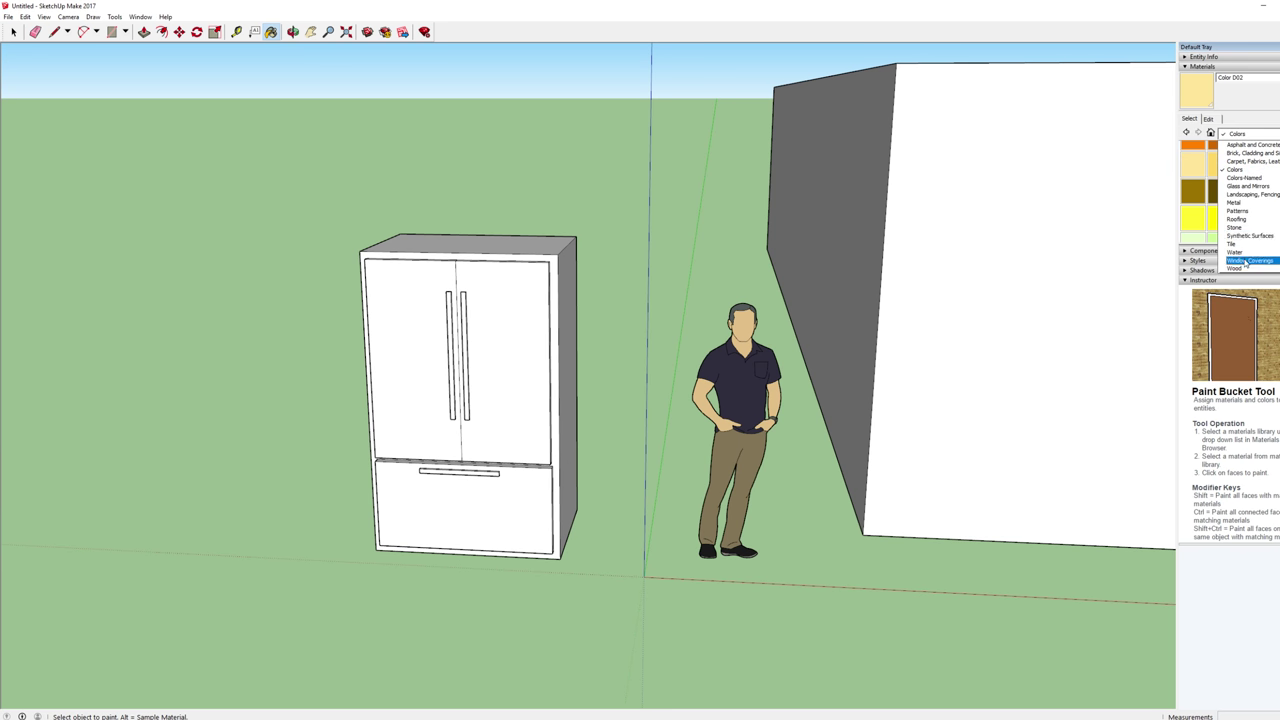
pyautogui.click(1235, 202)
pyautogui.click(1191, 155)
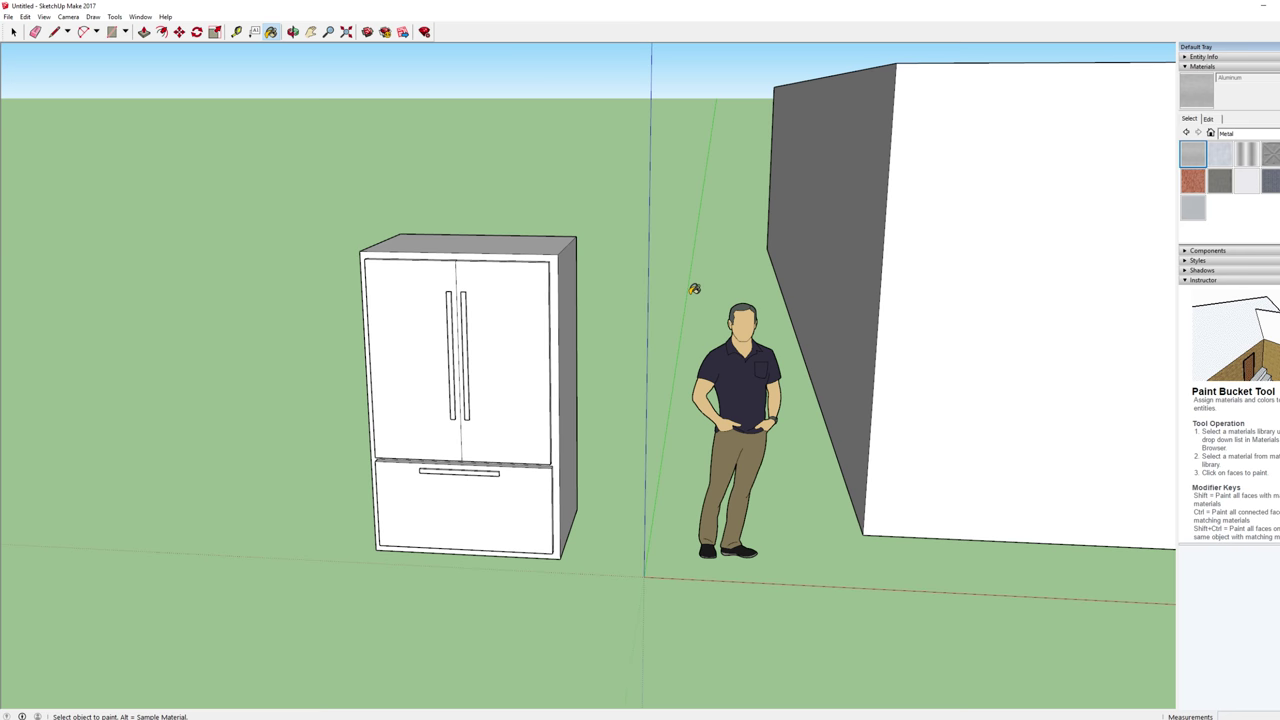
pyautogui.click(517, 306)
pyautogui.click(429, 299)
pyautogui.click(470, 242)
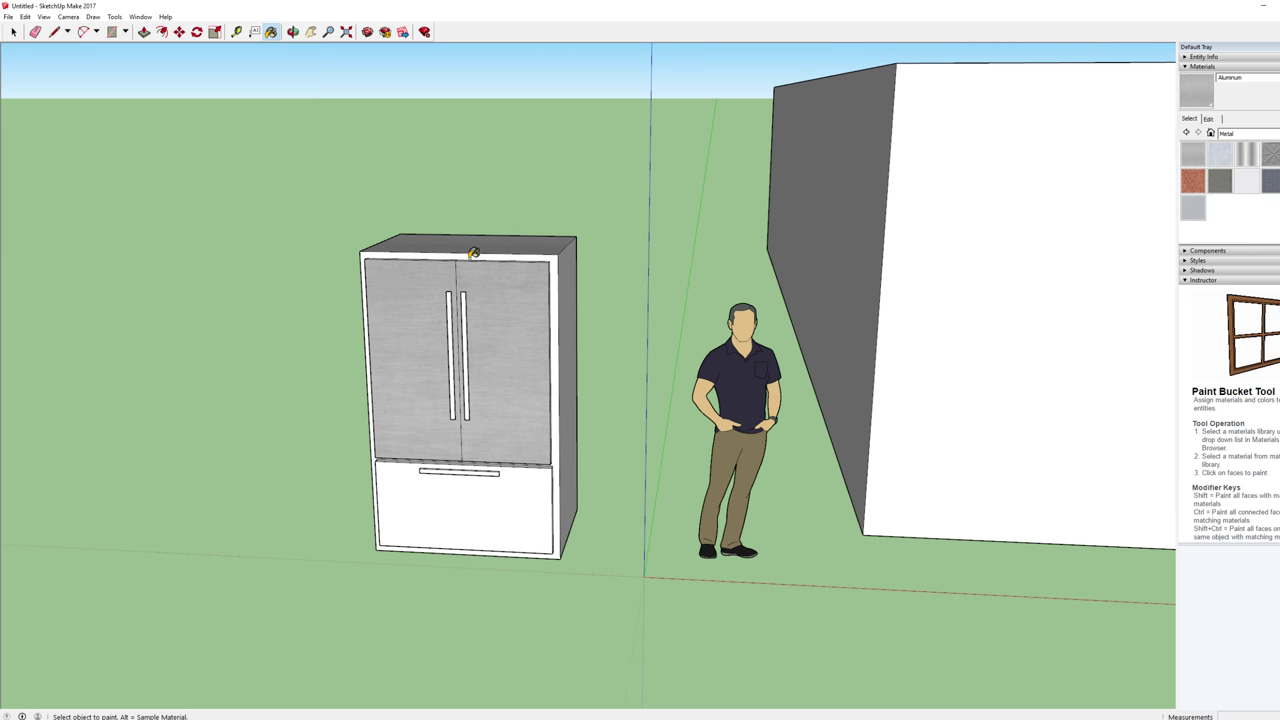
pyautogui.click(456, 462)
pyautogui.click(463, 502)
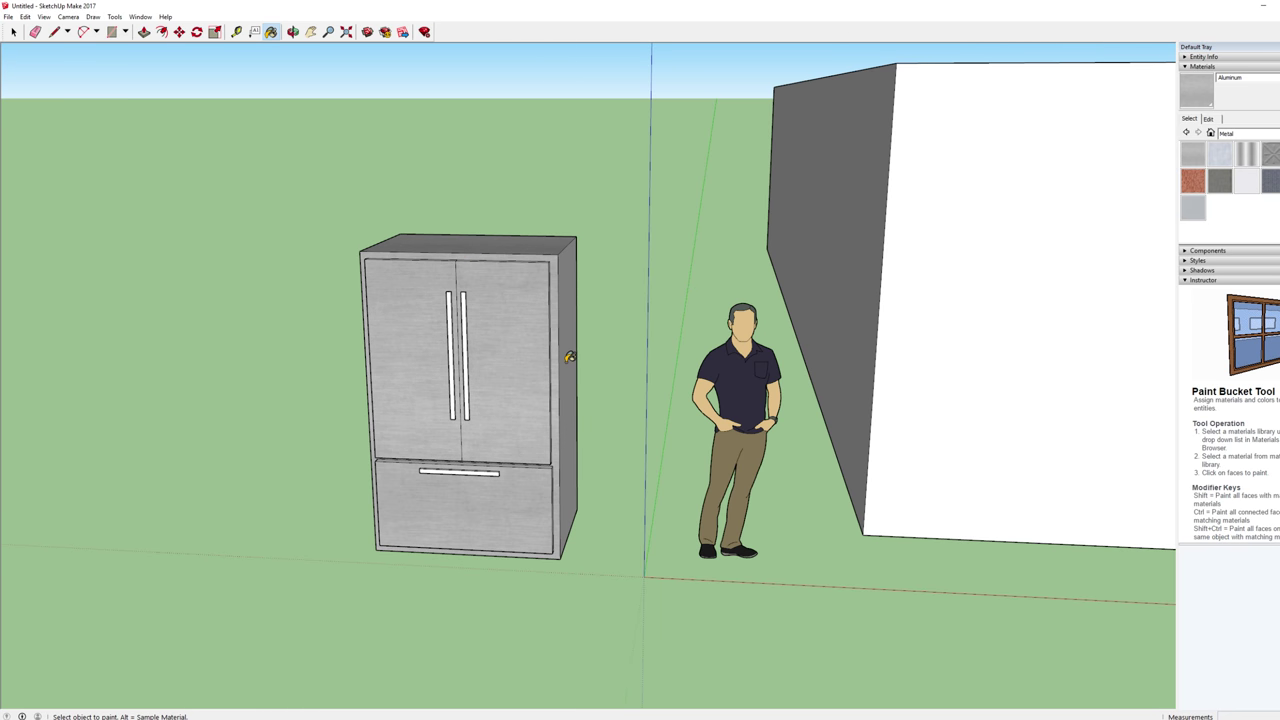
# Step: Paint both fridge sides and their upper and lower edge strips Aluminum
pyautogui.click(569, 357)
pyautogui.moveTo(569, 357)
pyautogui.mouseDown(button='middle')
pyautogui.moveTo(485, 352)
pyautogui.moveTo(905, 364)
pyautogui.moveTo(663, 309)
pyautogui.mouseUp(button='middle')
pyautogui.click(485, 352)
pyautogui.click(654, 292)
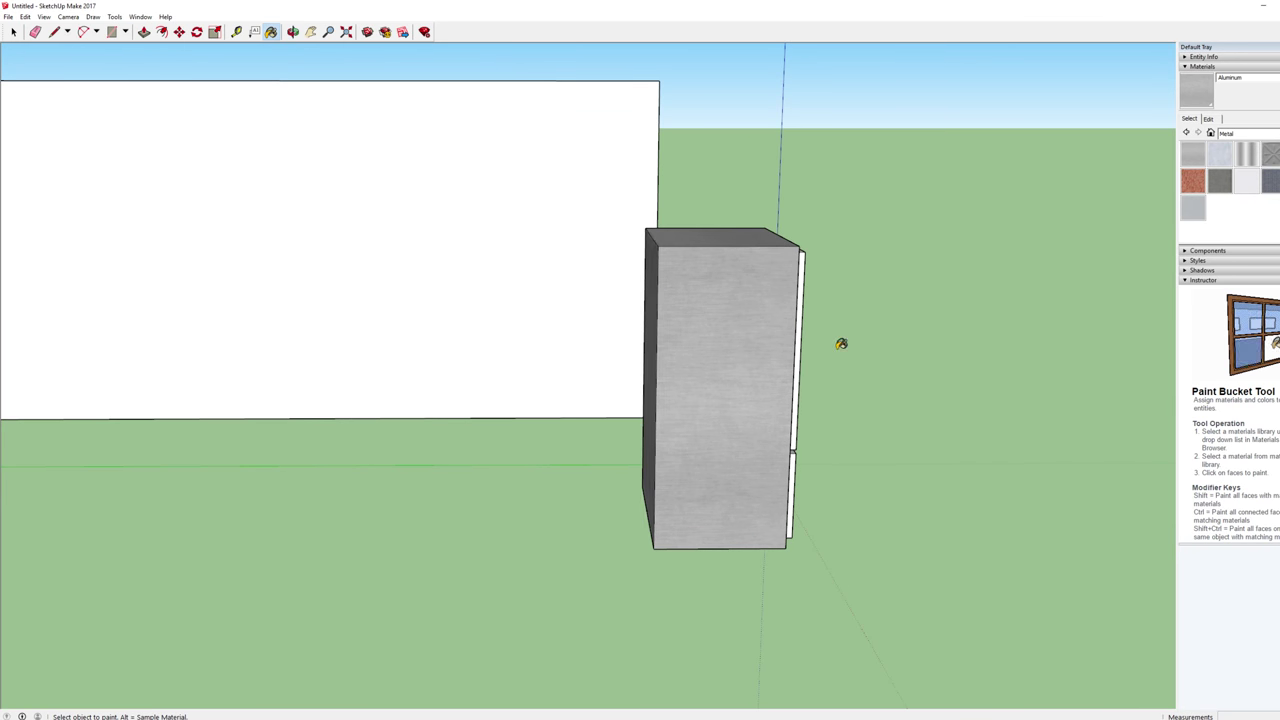
pyautogui.click(802, 308)
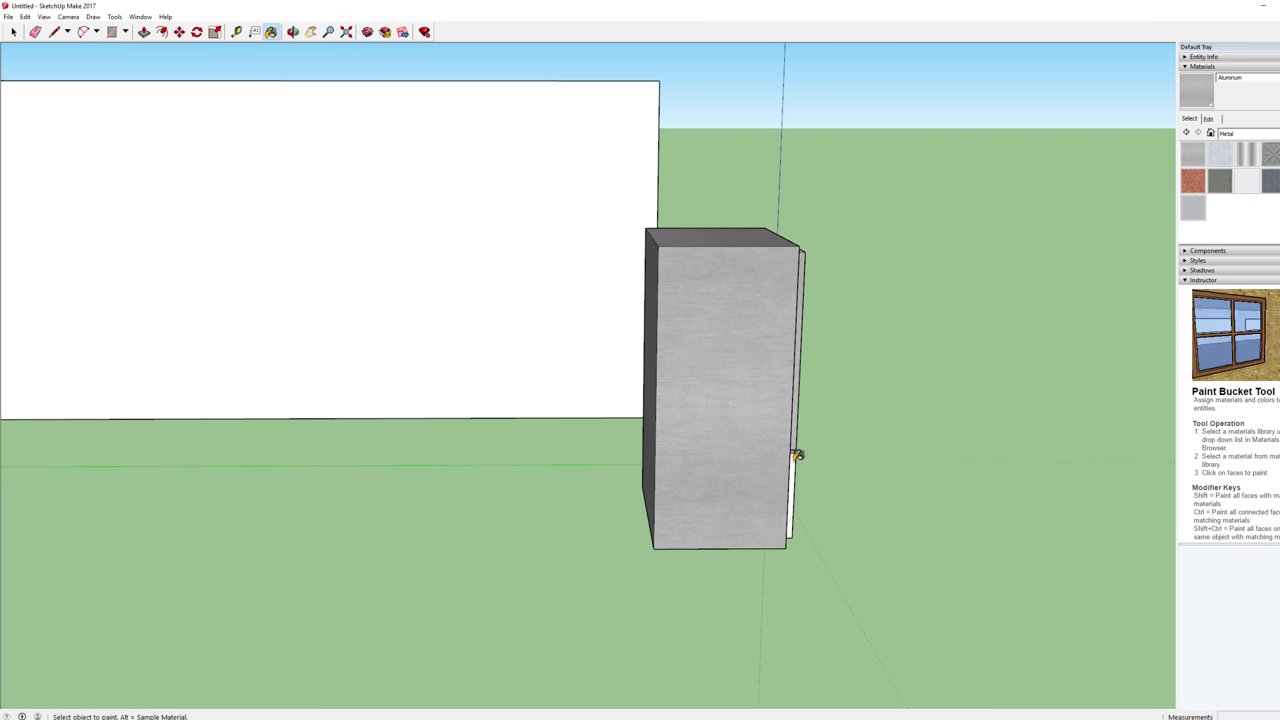
pyautogui.click(793, 458)
pyautogui.moveTo(869, 403)
pyautogui.mouseDown(button='middle')
pyautogui.moveTo(405, 395)
pyautogui.moveTo(297, 434)
pyautogui.moveTo(287, 262)
pyautogui.moveTo(358, 321)
pyautogui.moveTo(489, 292)
pyautogui.mouseUp(button='middle')
pyautogui.click(285, 253)
pyautogui.click(294, 375)
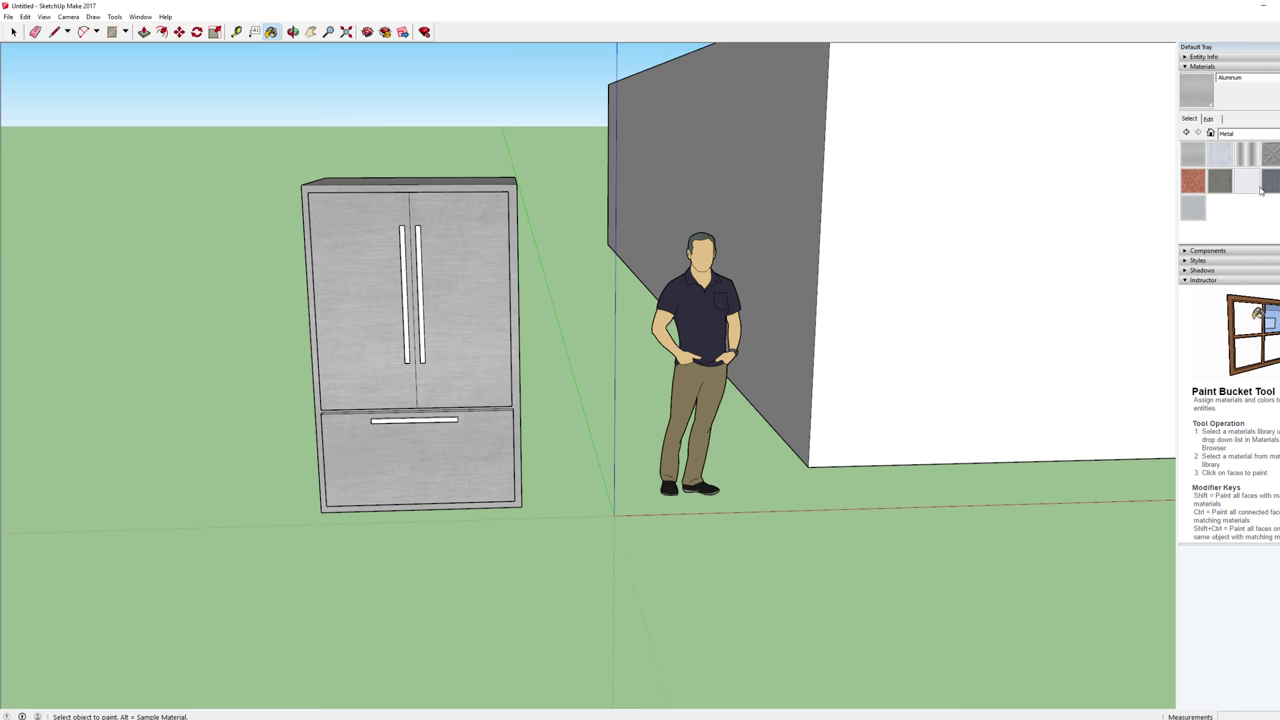
# Step: Paint the left door, right door and drawer handles with Metal Seamed
pyautogui.click(1219, 180)
pyautogui.scroll(3, 536, 205)
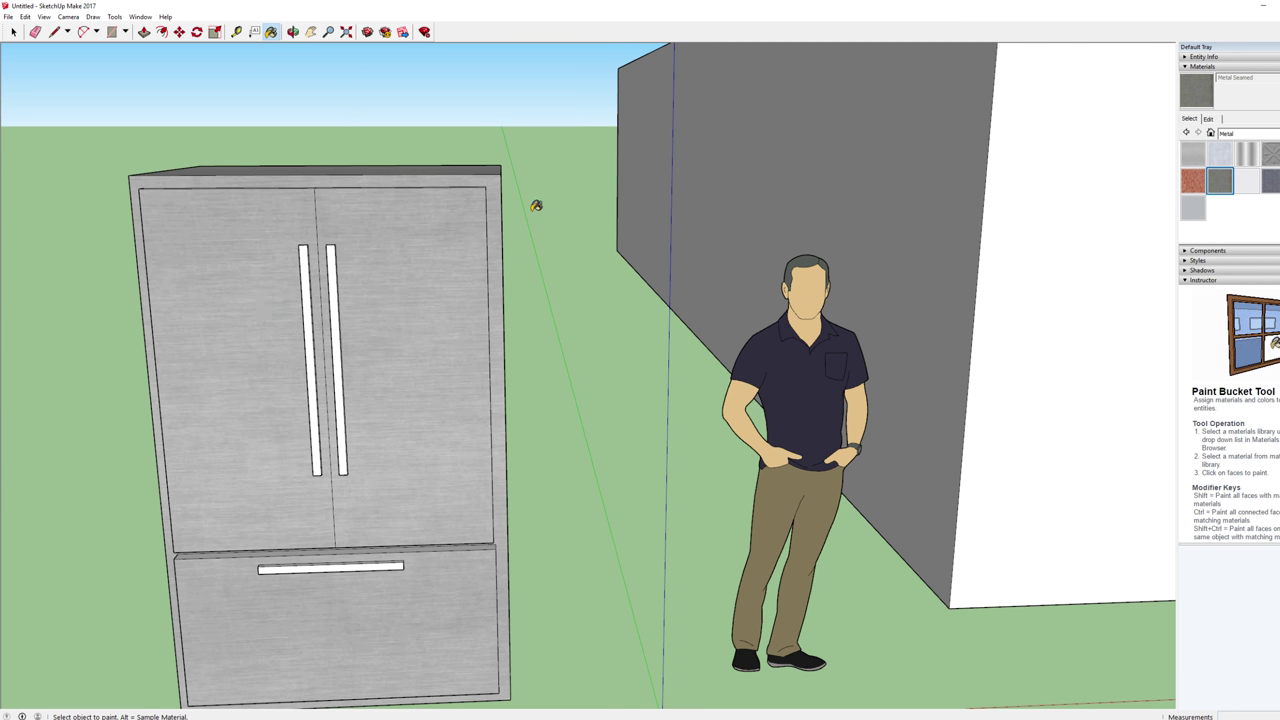
pyautogui.click(313, 282)
pyautogui.click(334, 280)
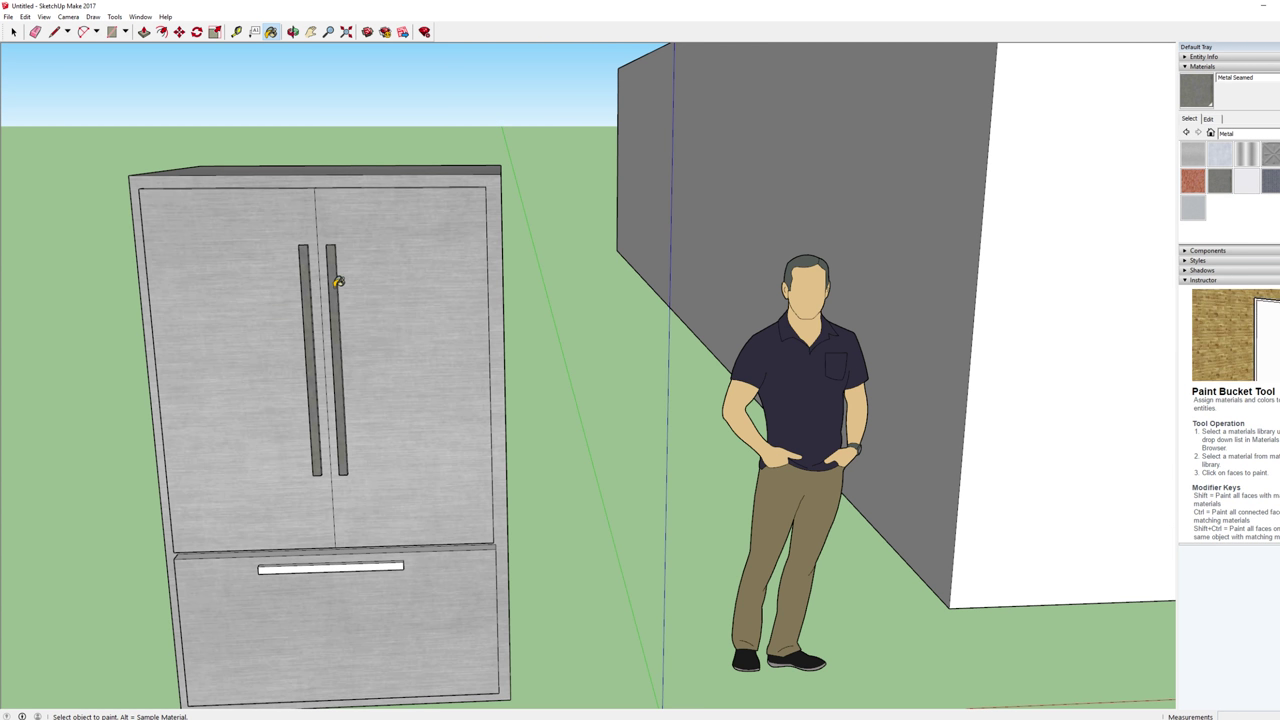
pyautogui.click(348, 563)
pyautogui.scroll(-3, 563, 466)
pyautogui.moveTo(663, 403)
pyautogui.mouseDown(button='middle')
pyautogui.moveTo(494, 360)
pyautogui.moveTo(462, 335)
pyautogui.moveTo(706, 403)
pyautogui.moveTo(623, 410)
pyautogui.mouseUp(button='middle')
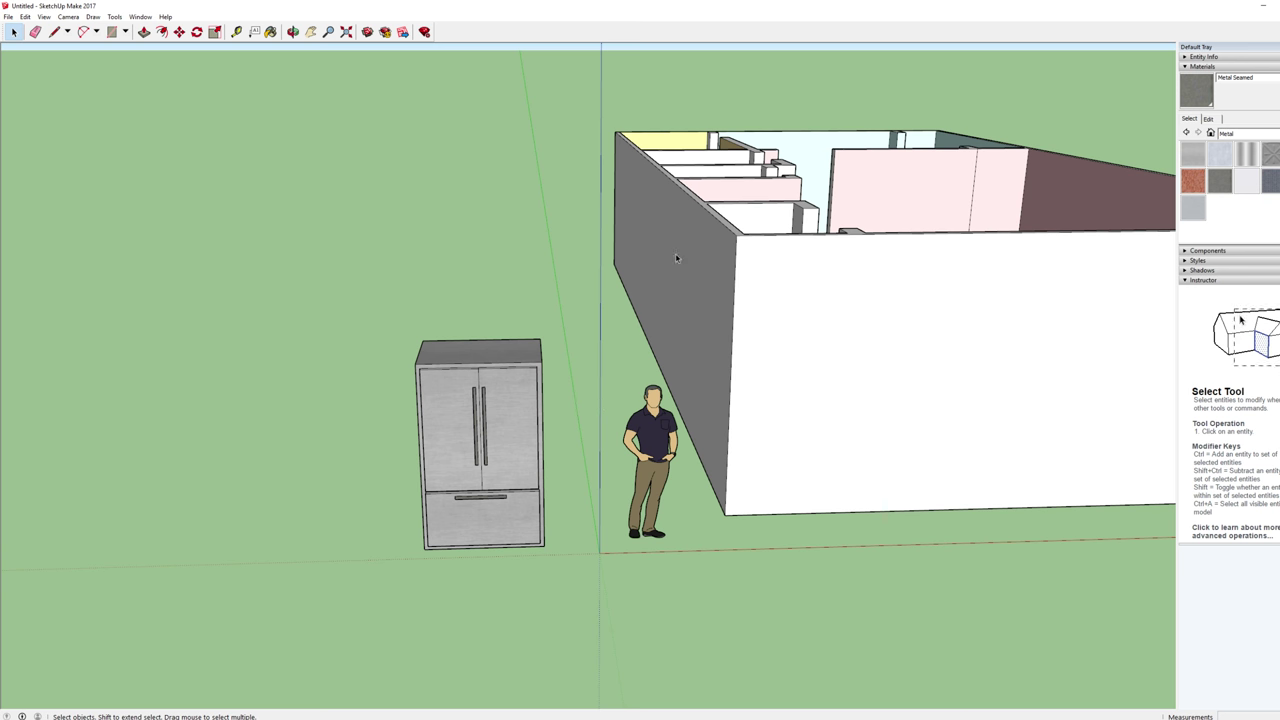
pyautogui.click(179, 31)
pyautogui.click(581, 387)
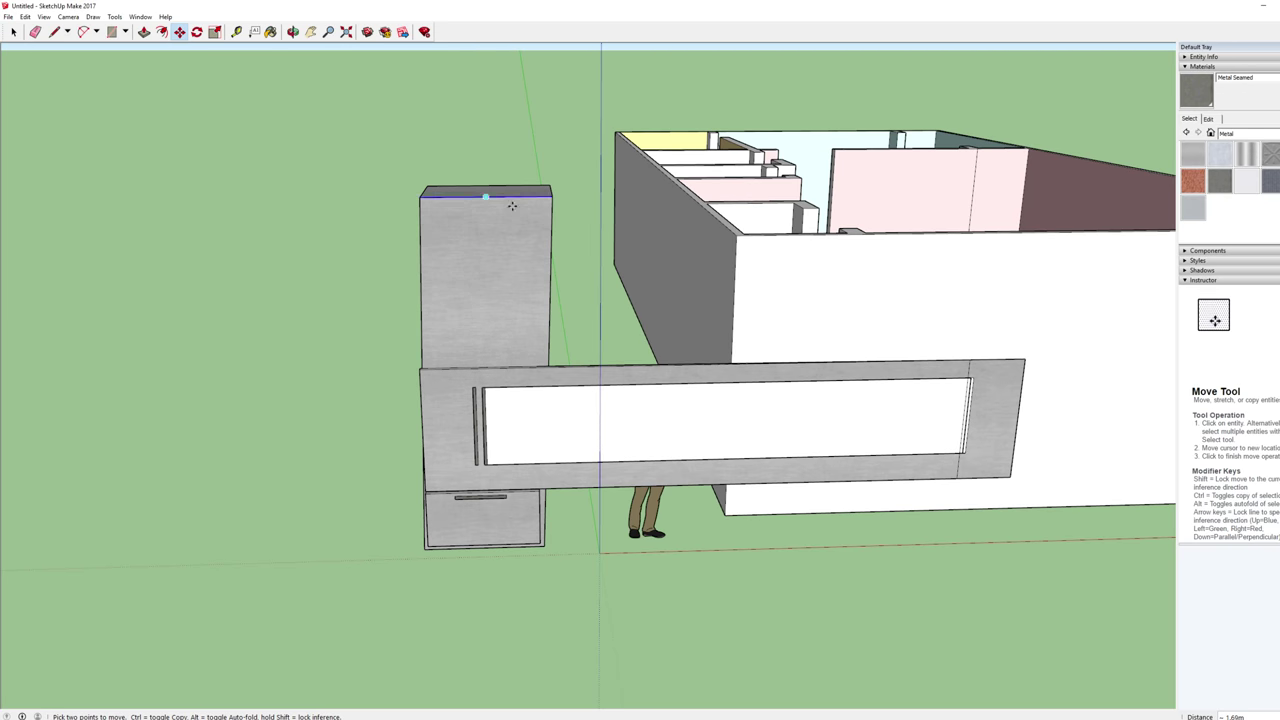
pyautogui.press('Escape')
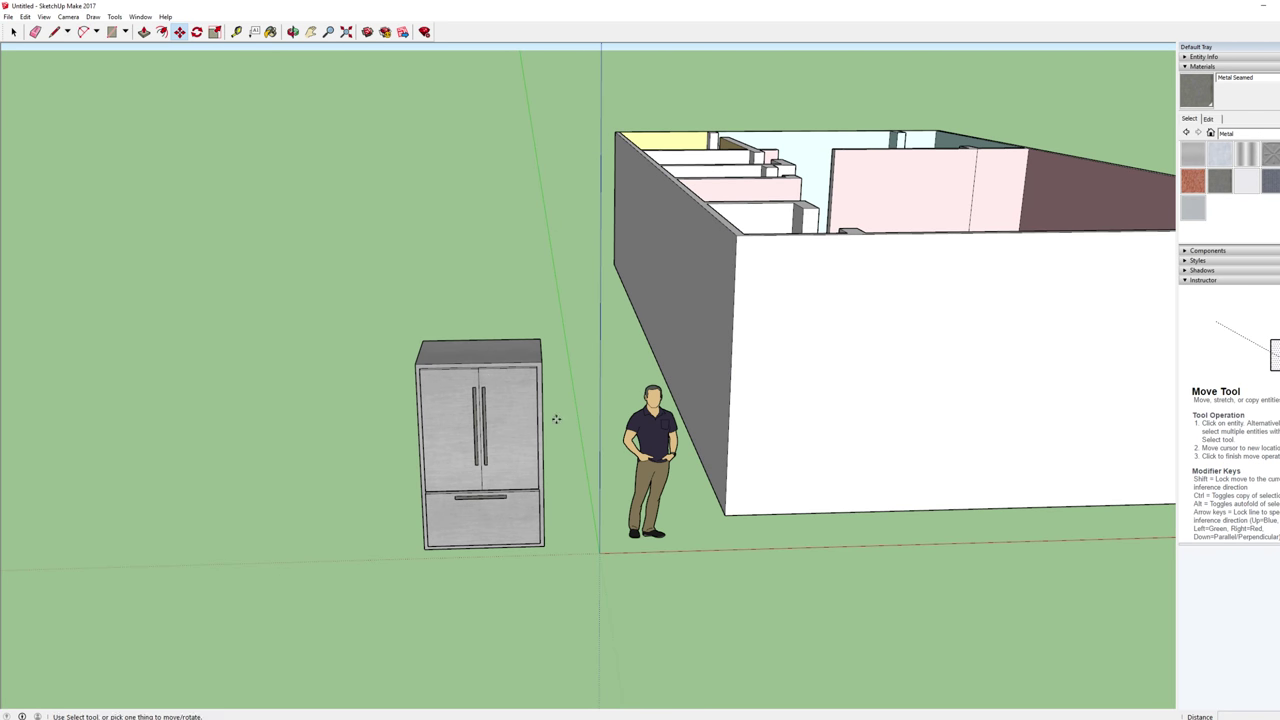
pyautogui.press('space')
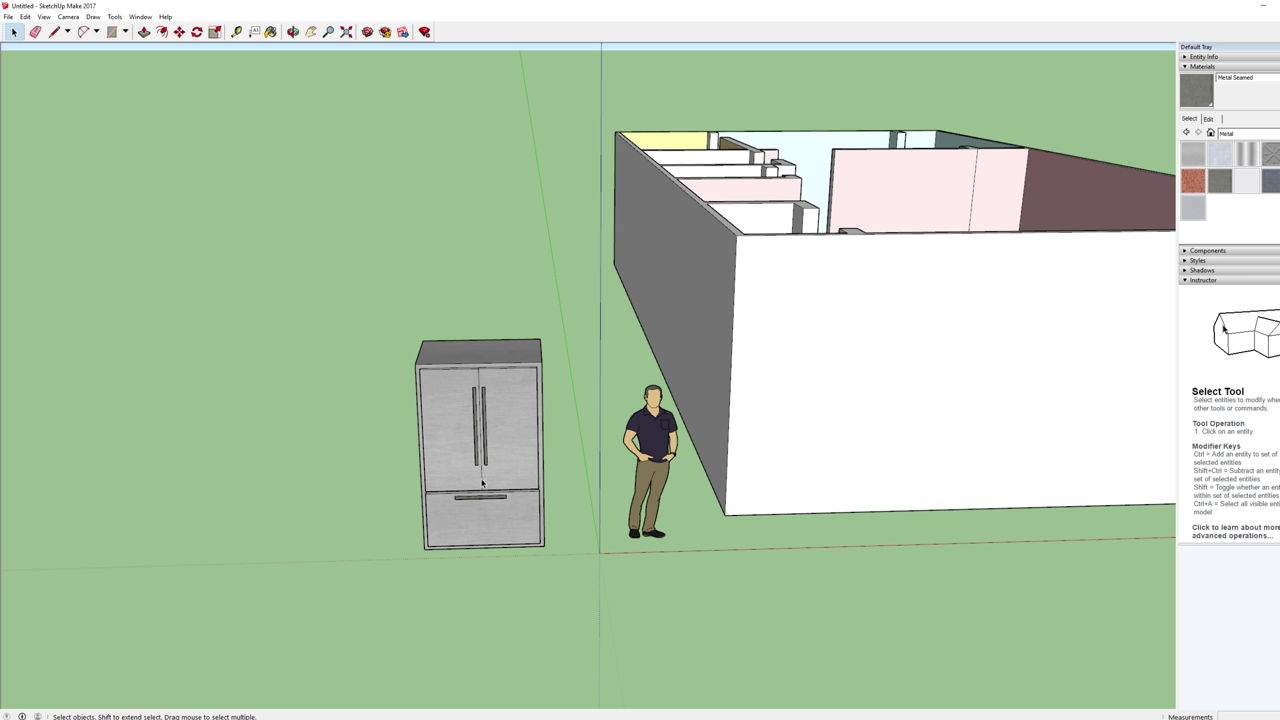
# Step: Window-select every fridge part and combine them with Make Group from the right-click menu
pyautogui.moveTo(617, 566); pyautogui.dragTo(594, 683, button='middle')
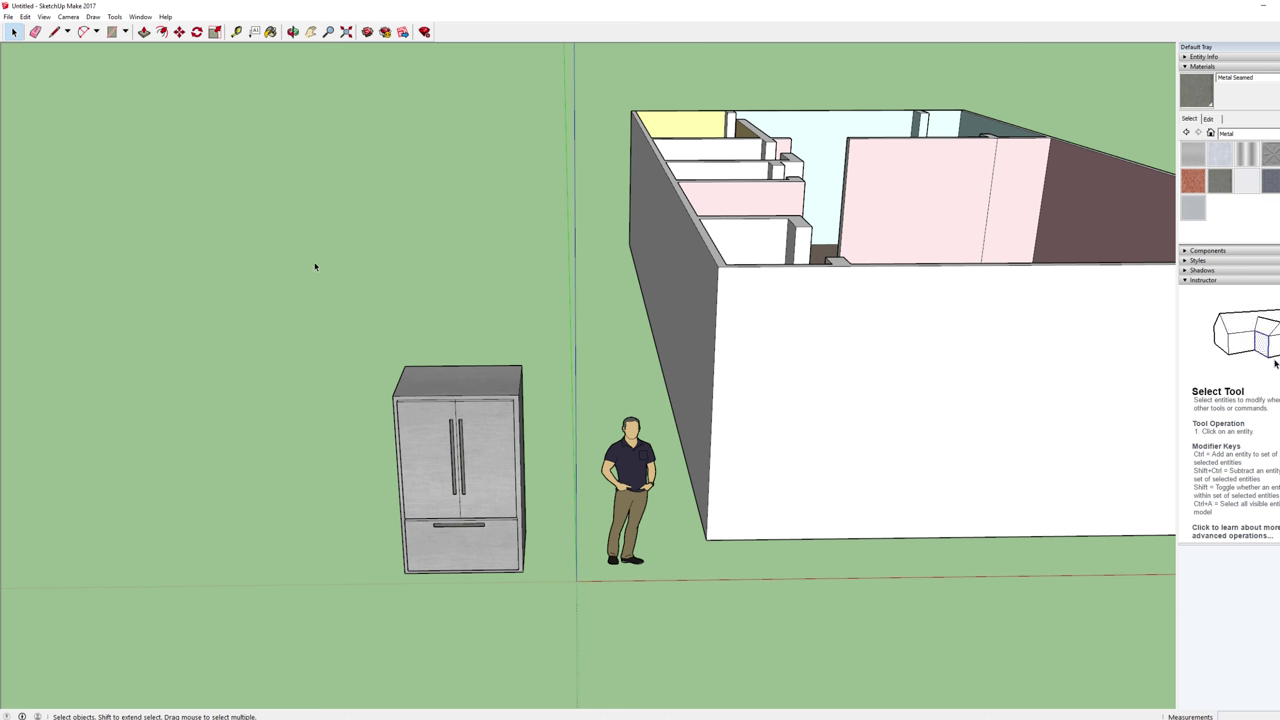
pyautogui.moveTo(399, 402); pyautogui.dragTo(558, 620)
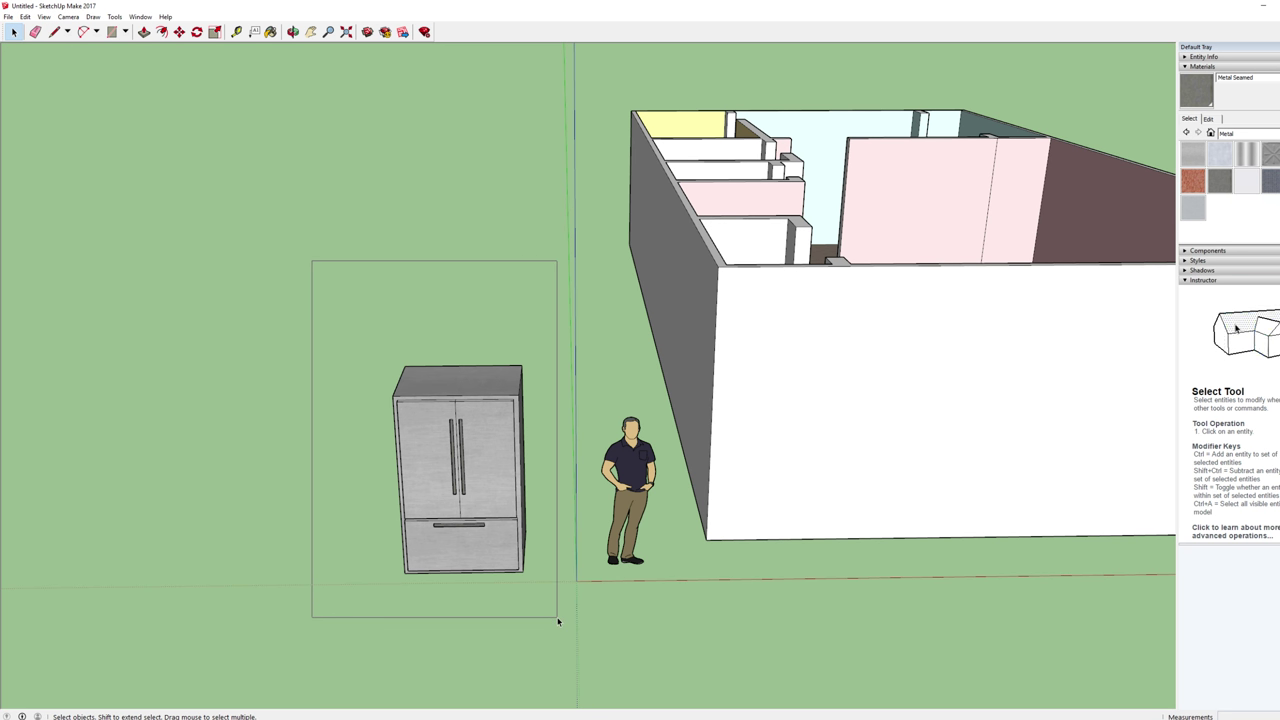
pyautogui.moveTo(558, 621)
pyautogui.mouseDown()
pyautogui.moveTo(540, 509)
pyautogui.moveTo(690, 679)
pyautogui.moveTo(605, 614)
pyautogui.moveTo(551, 638)
pyautogui.mouseUp()
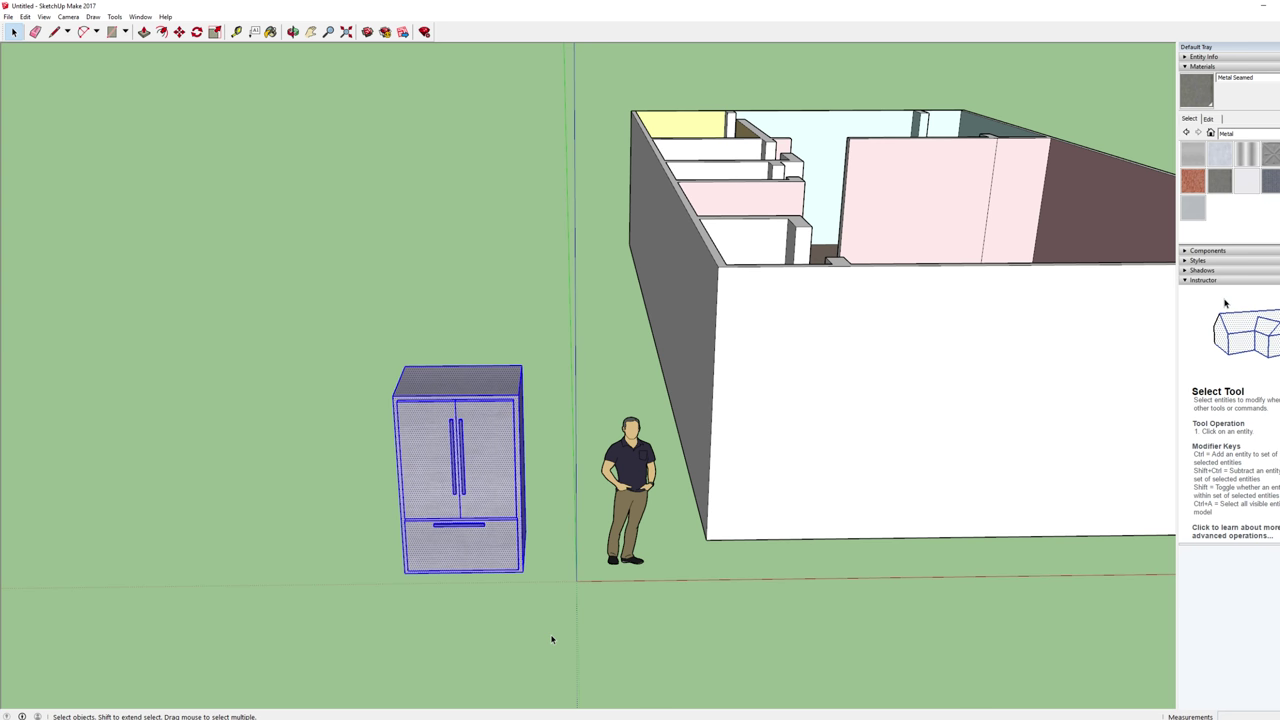
pyautogui.rightClick(483, 447)
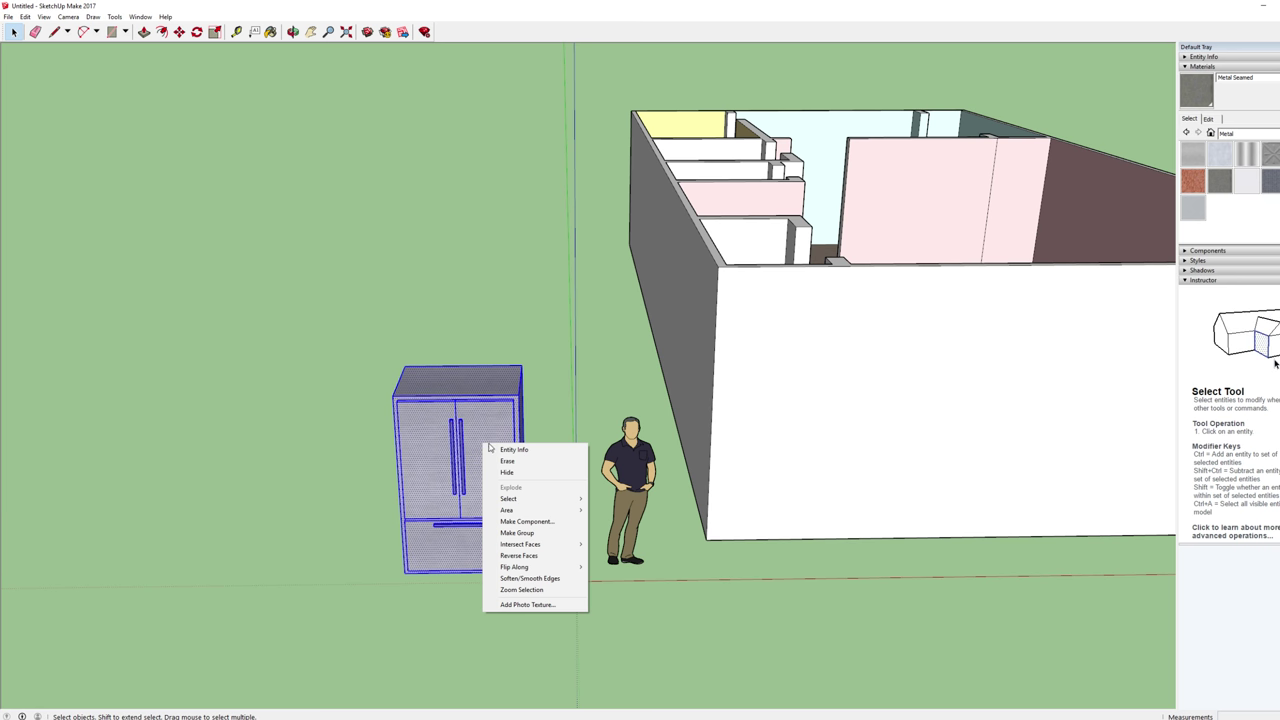
pyautogui.click(517, 533)
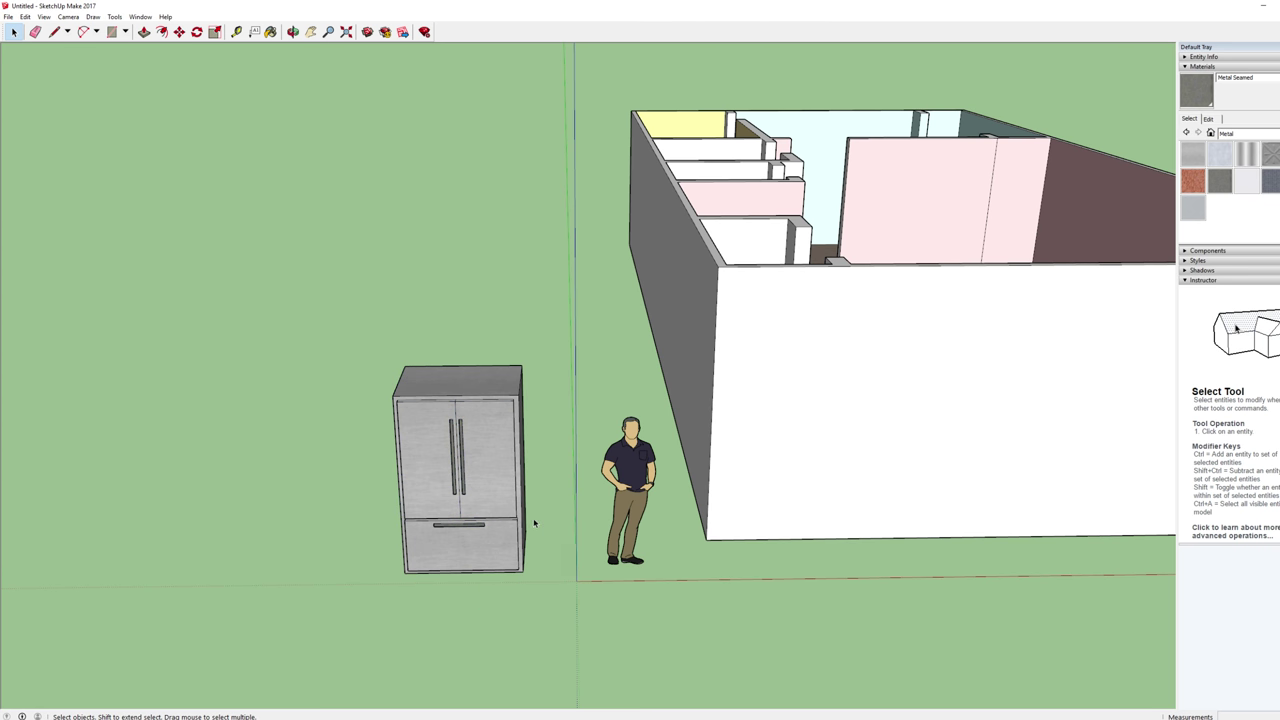
# Step: Move the fridge group into the far corner of the wood-floored room
pyautogui.click(179, 31)
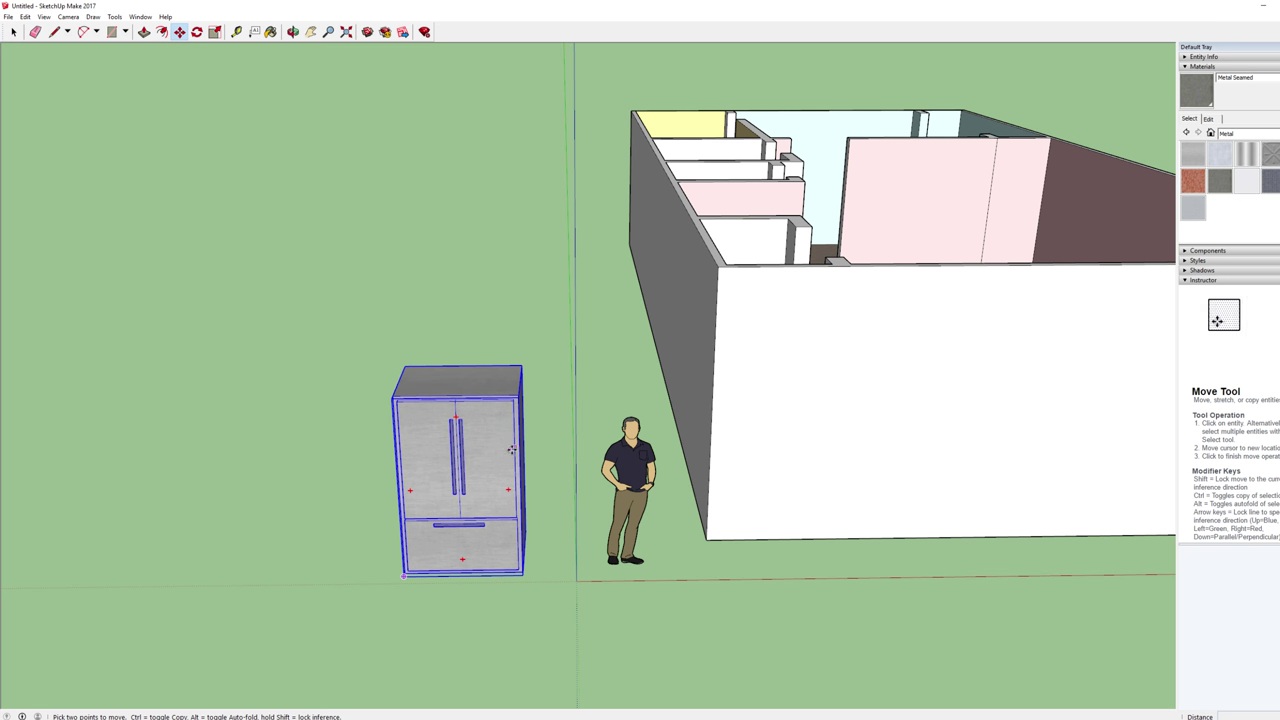
pyautogui.click(510, 450)
pyautogui.click(319, 364)
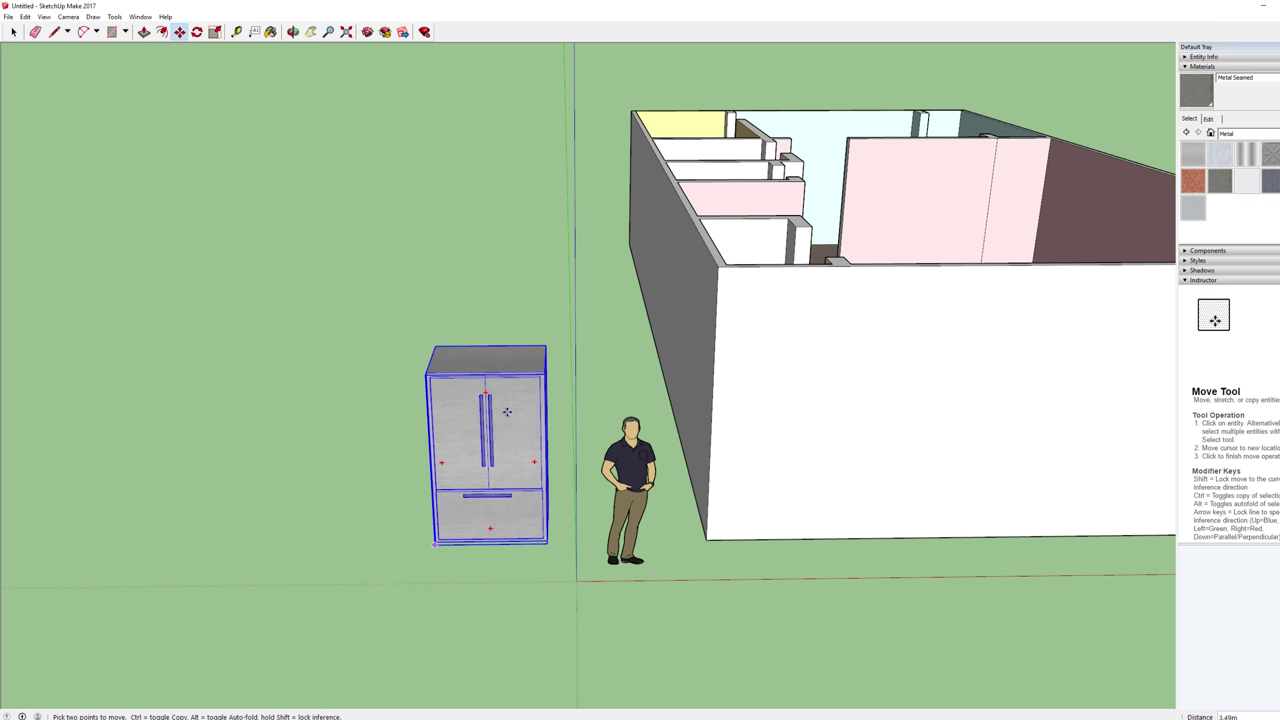
pyautogui.moveTo(666, 352); pyautogui.dragTo(647, 517, button='middle')
pyautogui.click(544, 607)
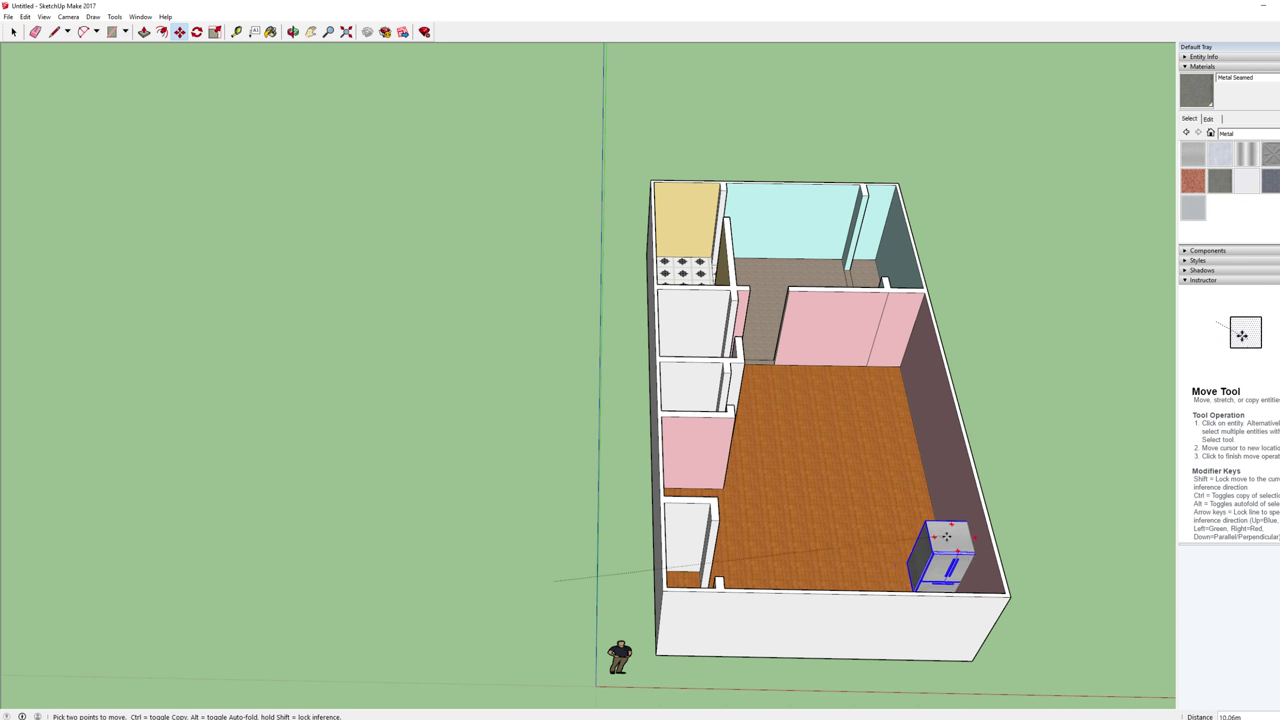
pyautogui.click(855, 540)
pyautogui.moveTo(855, 540); pyautogui.dragTo(811, 443, button='middle')
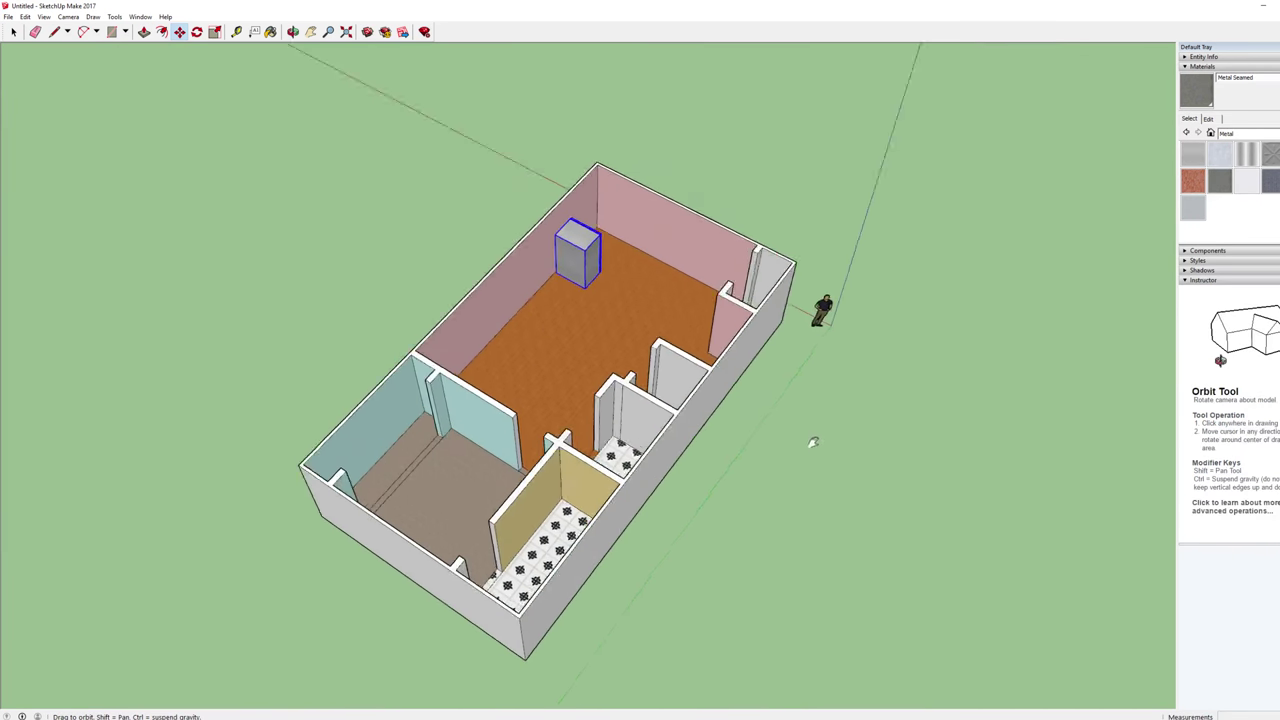
pyautogui.scroll(5, 755, 311)
pyautogui.keyDown('shift'); pyautogui.moveTo(745, 375); pyautogui.dragTo(614, 466, button='middle'); pyautogui.keyUp('shift')
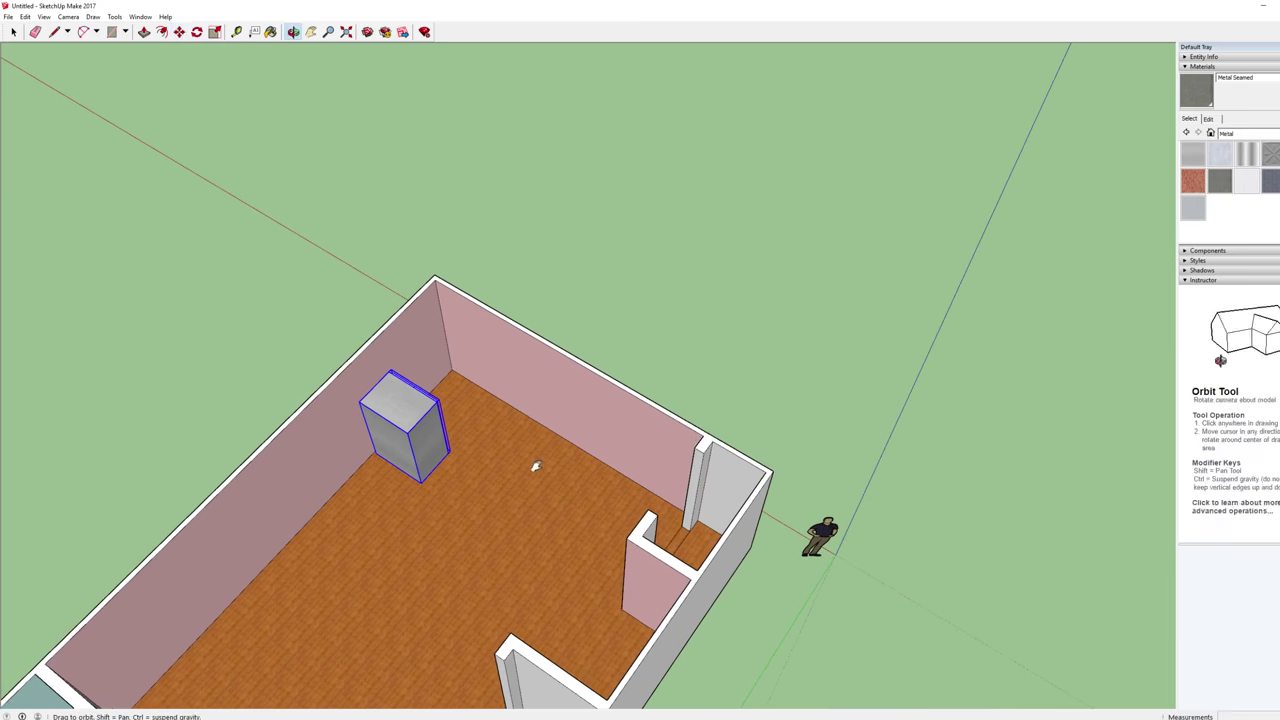
pyautogui.scroll(3, 614, 466)
# Step: Rotate the fridge -90° so its doors face into the room, then deselect it
pyautogui.click(440, 385)
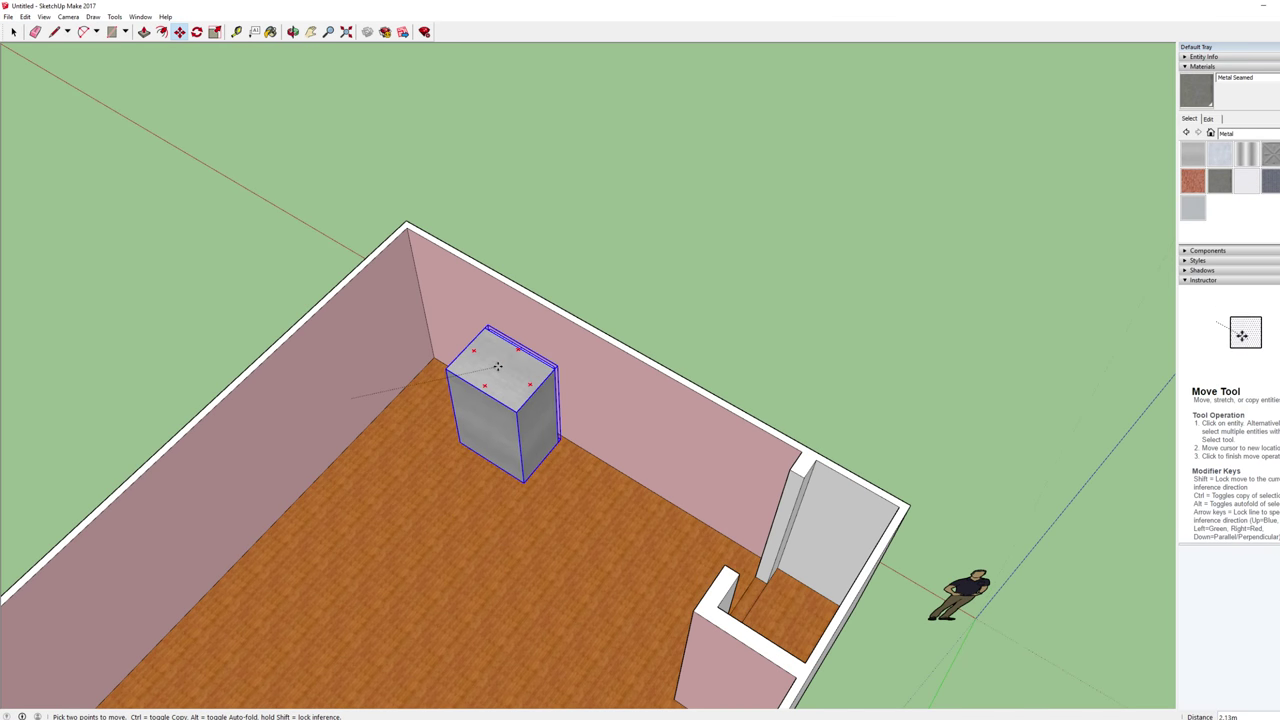
pyautogui.scroll(2, 500, 363)
pyautogui.scroll(1, 506, 363)
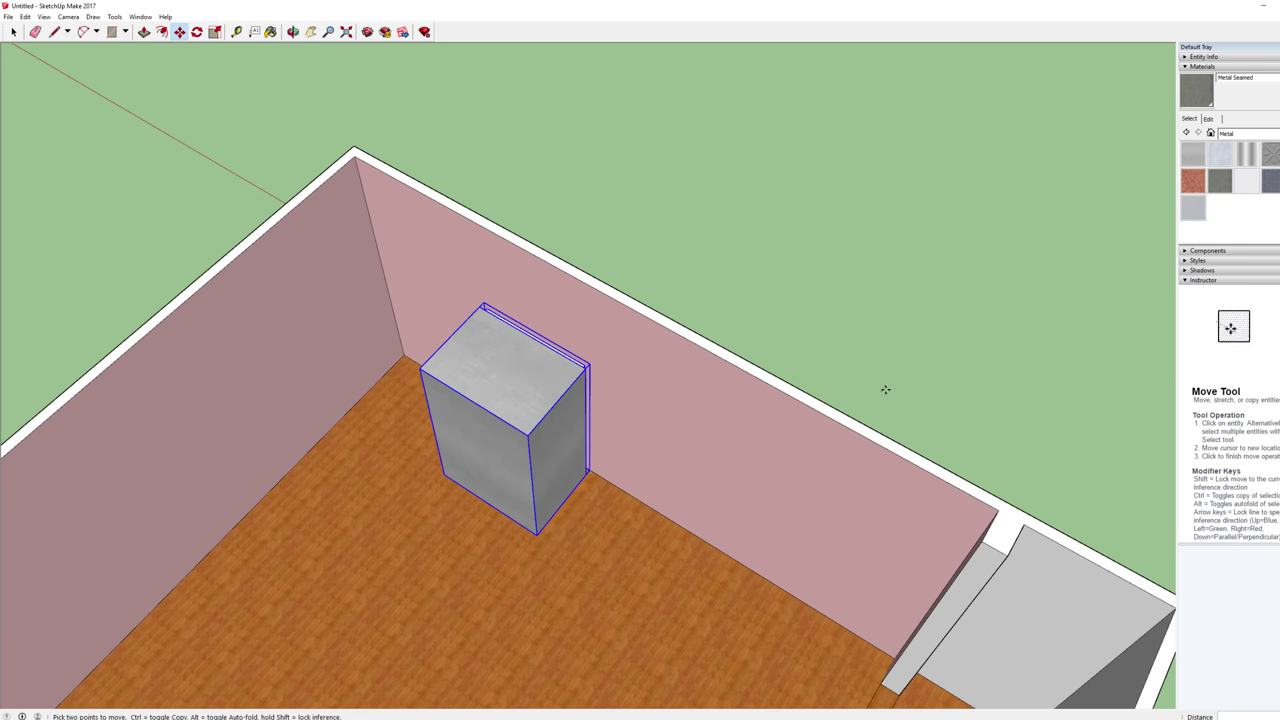
pyautogui.scroll(1, 599, 373)
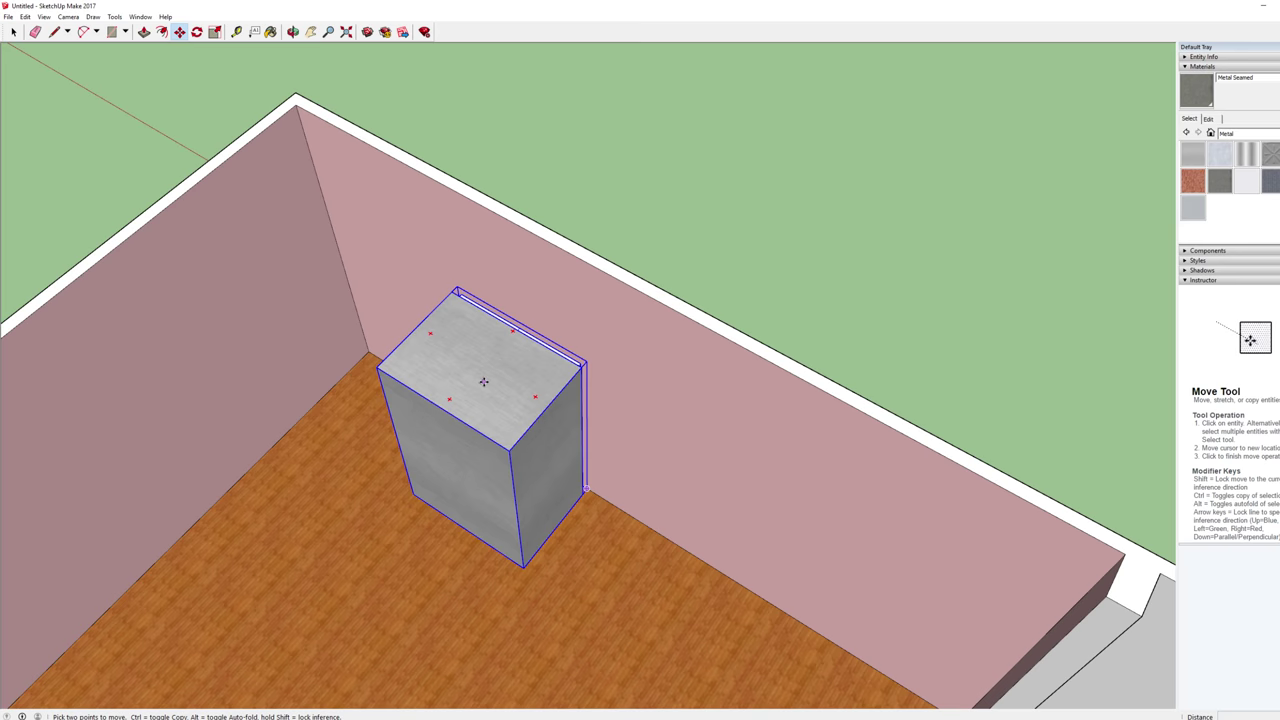
pyautogui.scroll(3, 480, 390)
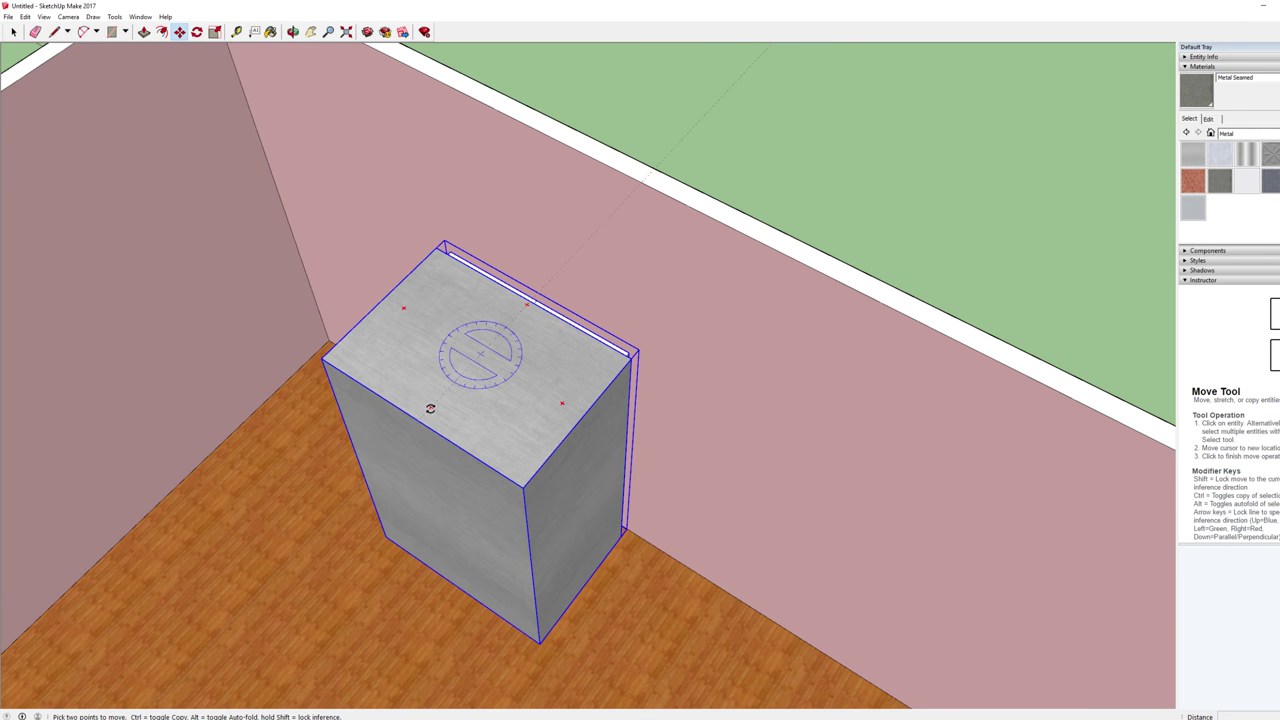
pyautogui.click(430, 403)
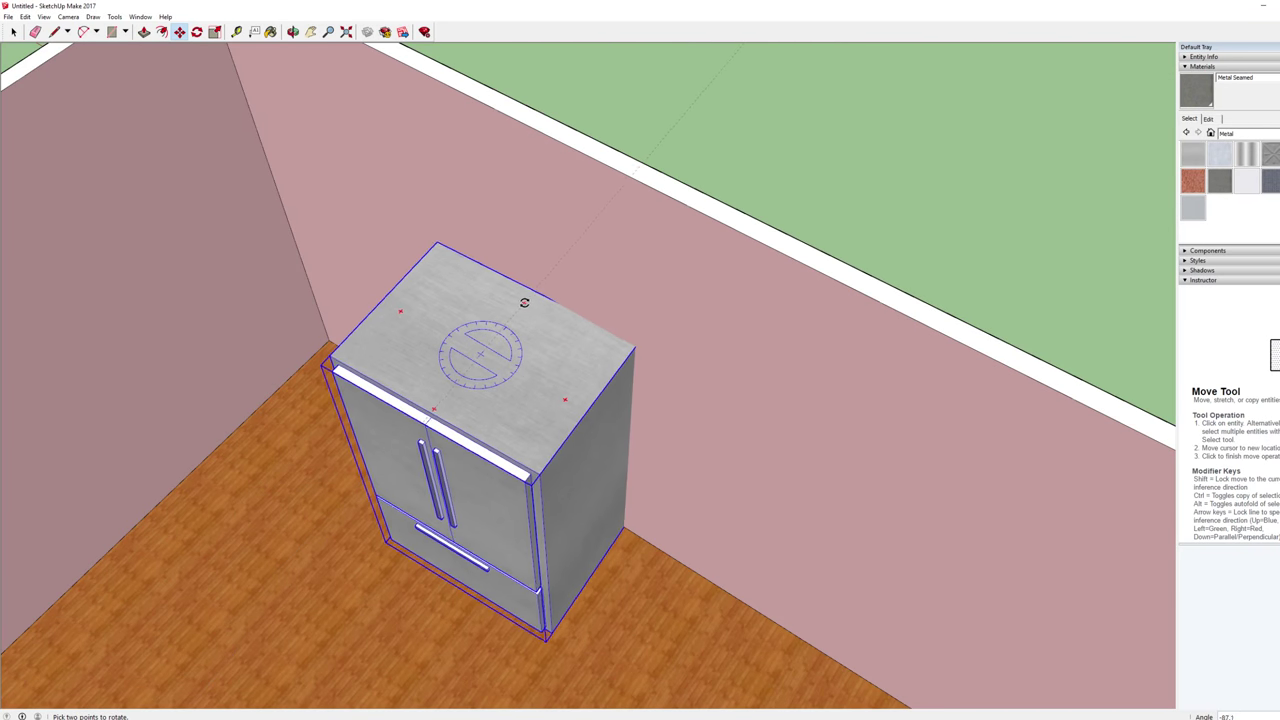
pyautogui.click(532, 307)
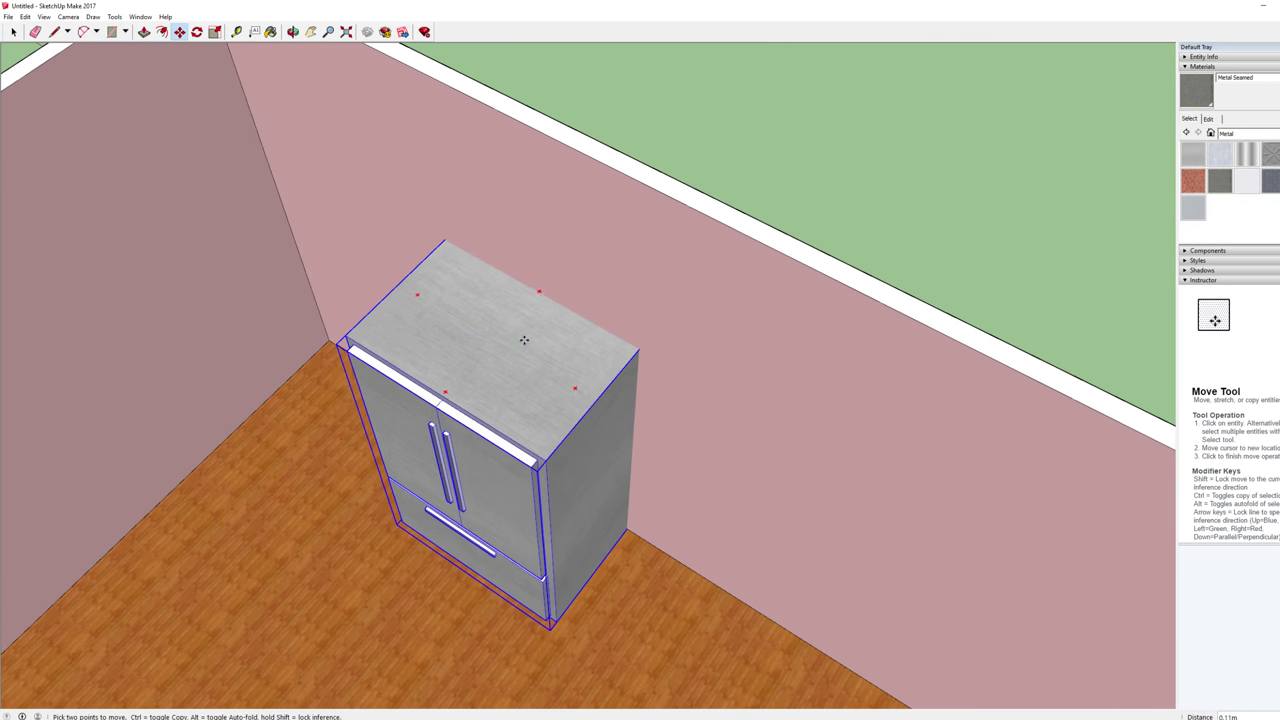
pyautogui.press('space')
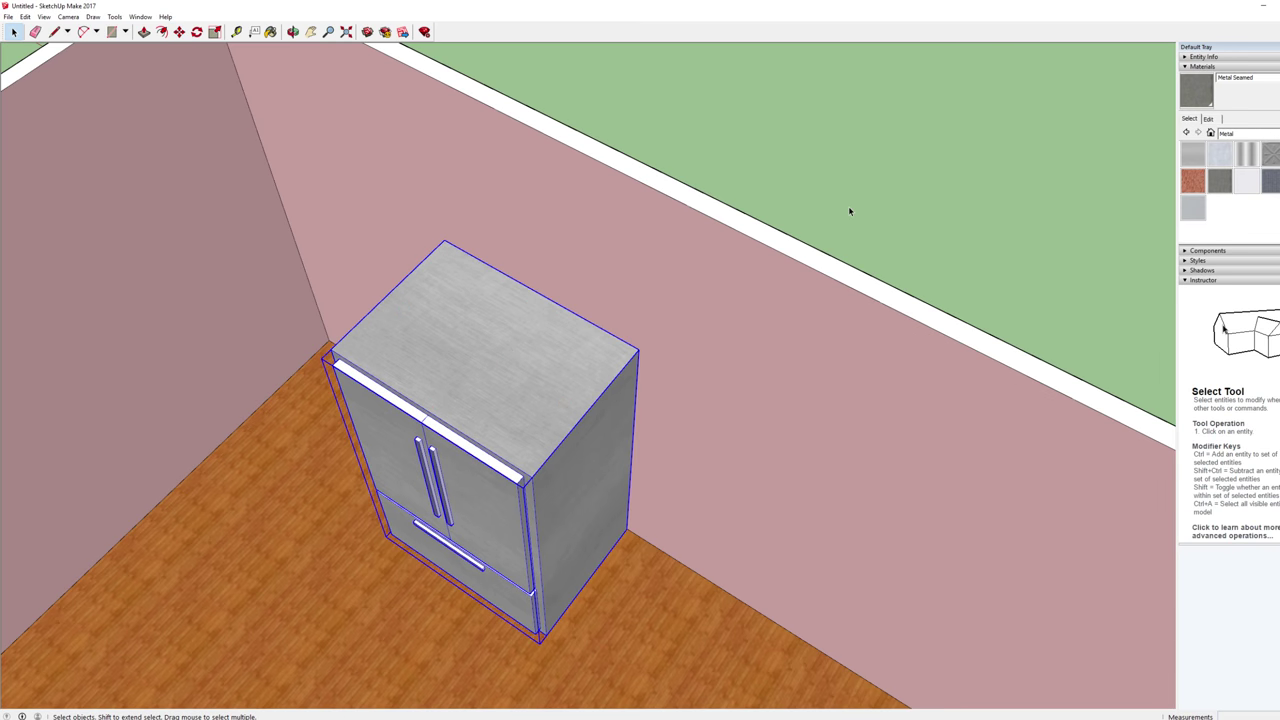
pyautogui.click(634, 500)
pyautogui.moveTo(634, 500); pyautogui.dragTo(678, 443, button='middle')
# Step: Edit the fridge group and paint both door top strips and the long white strip Aluminum
pyautogui.scroll(5, 614, 294)
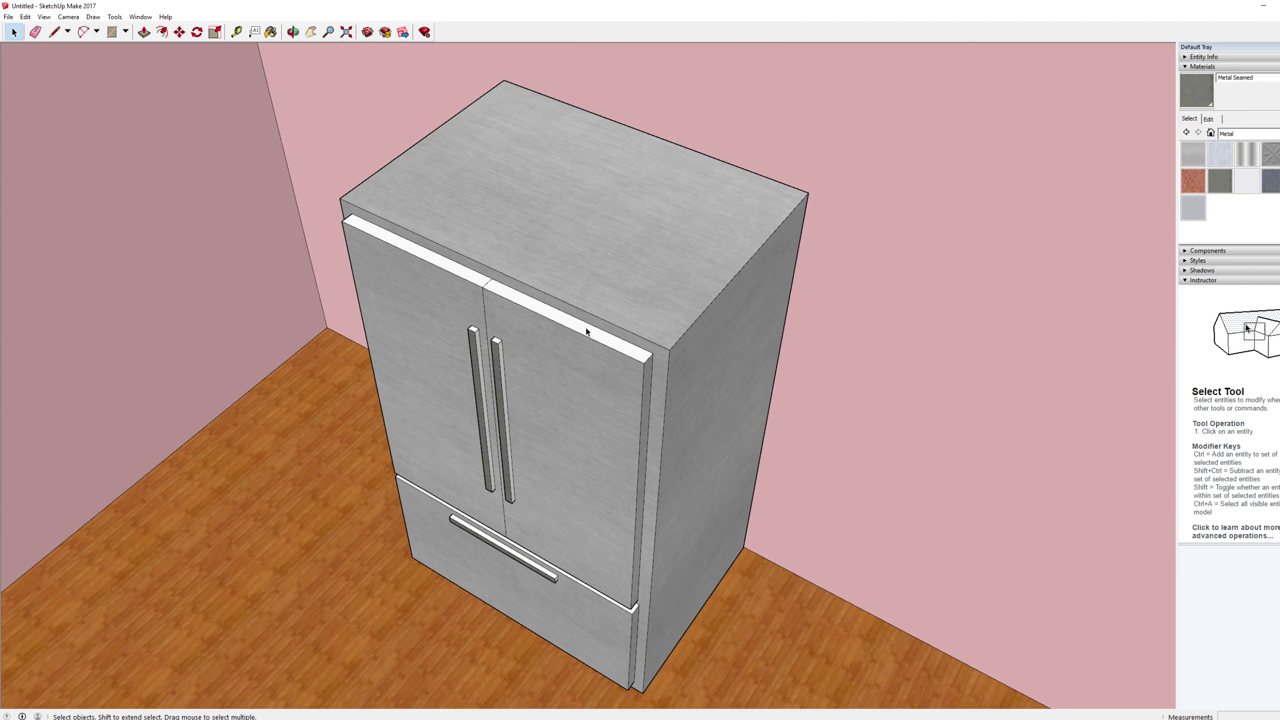
pyautogui.click(613, 264)
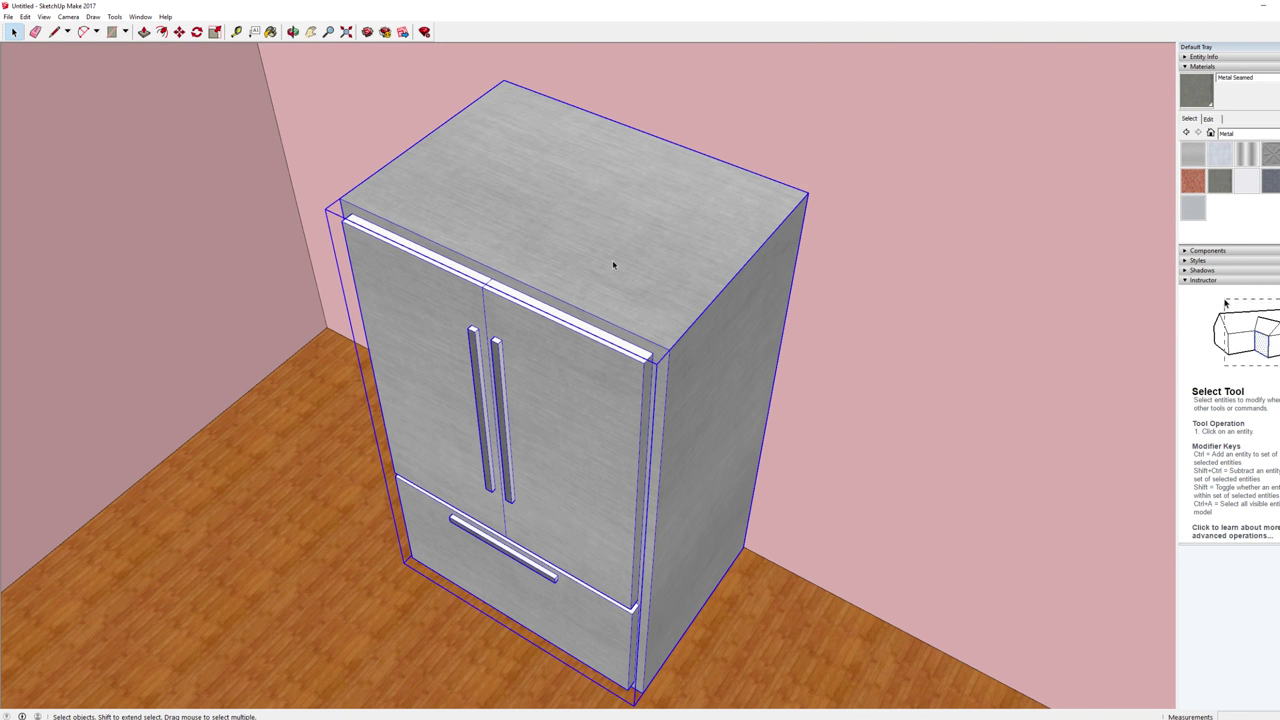
pyautogui.rightClick(596, 236)
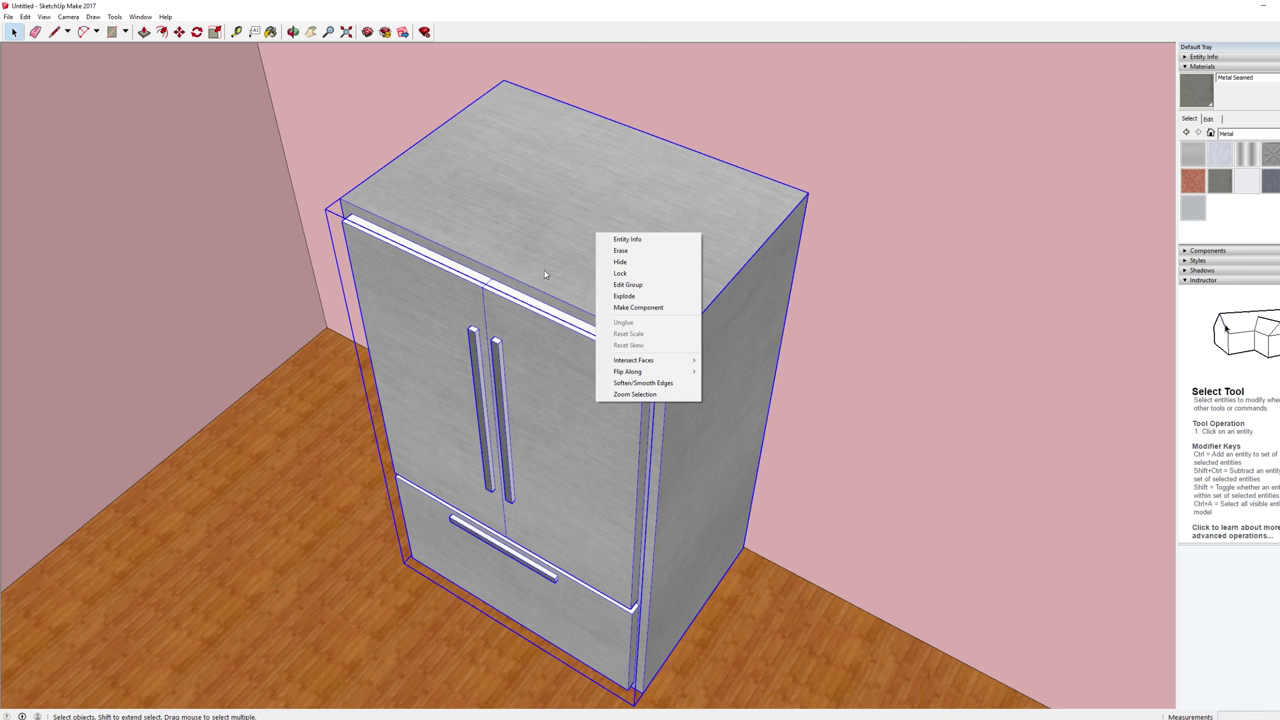
pyautogui.click(634, 285)
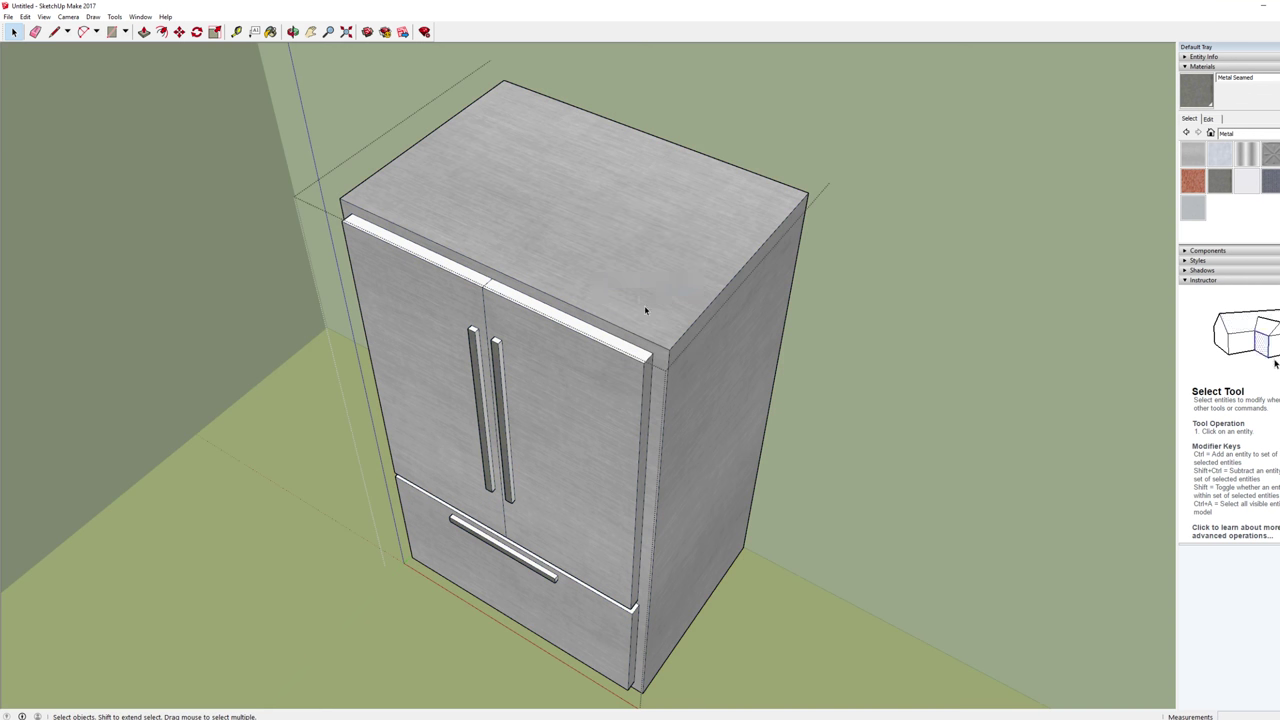
pyautogui.click(1200, 163)
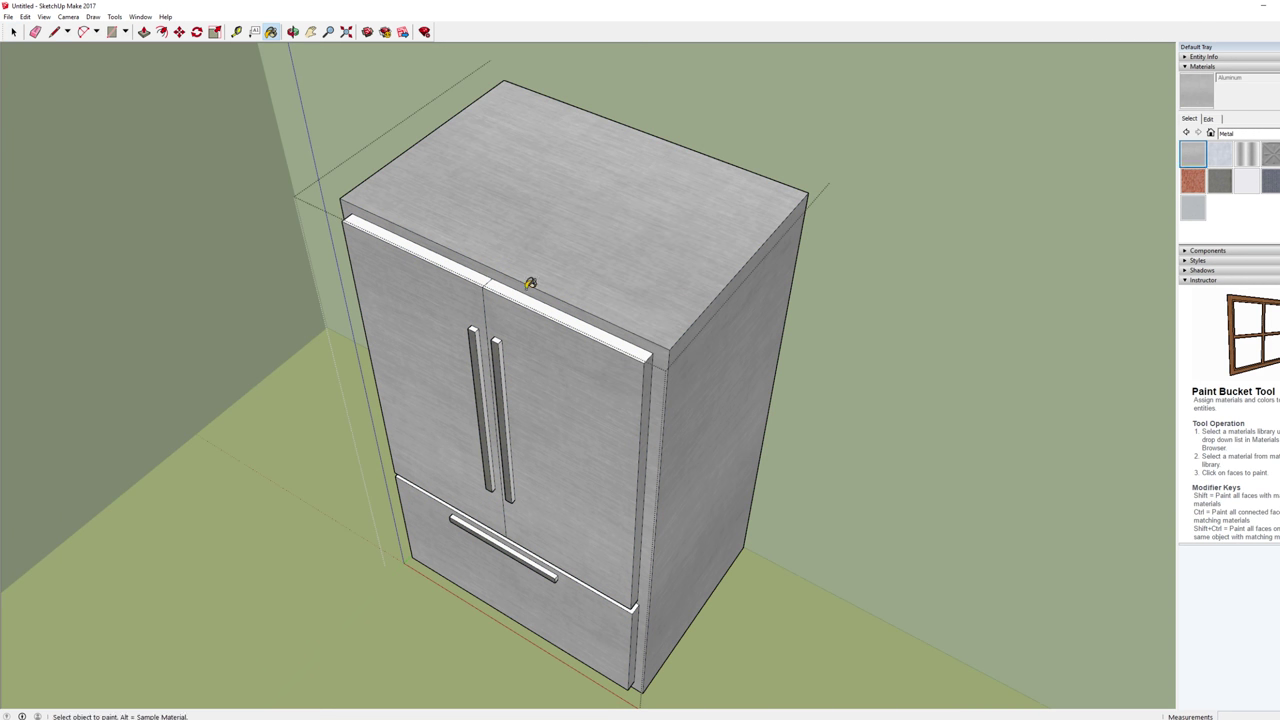
pyautogui.click(530, 295)
pyautogui.click(452, 262)
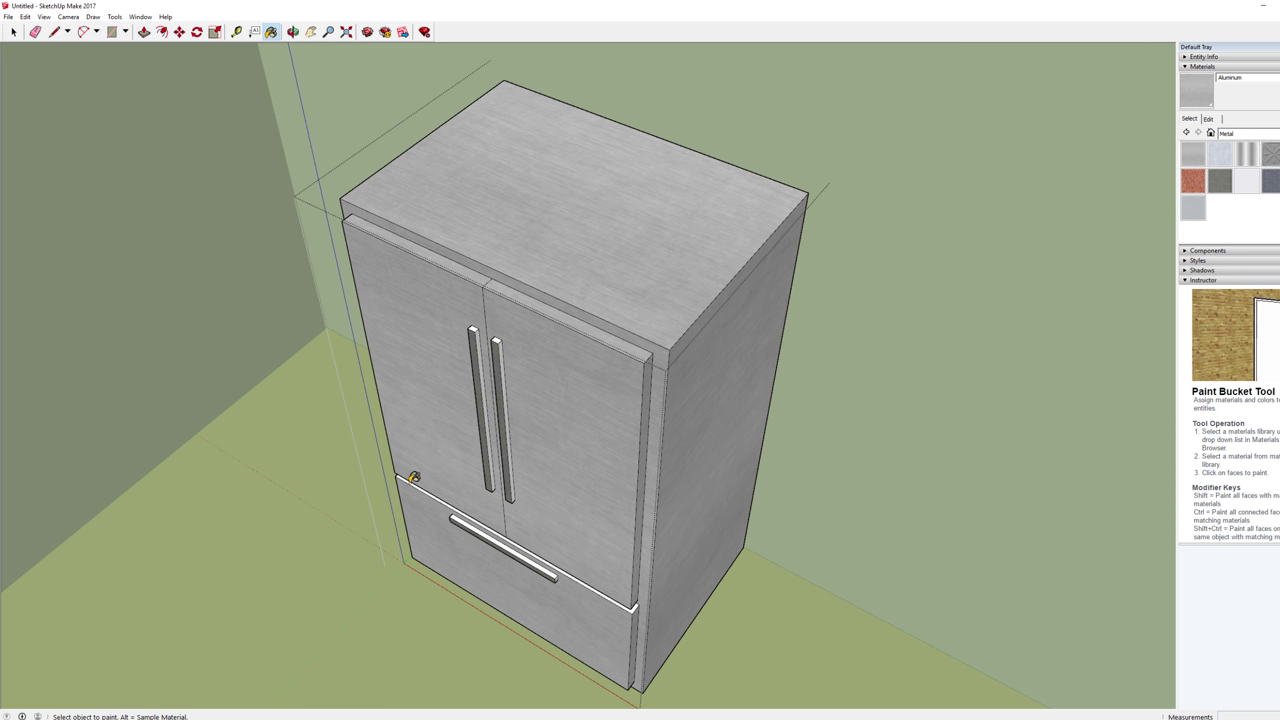
pyautogui.scroll(5, 410, 480)
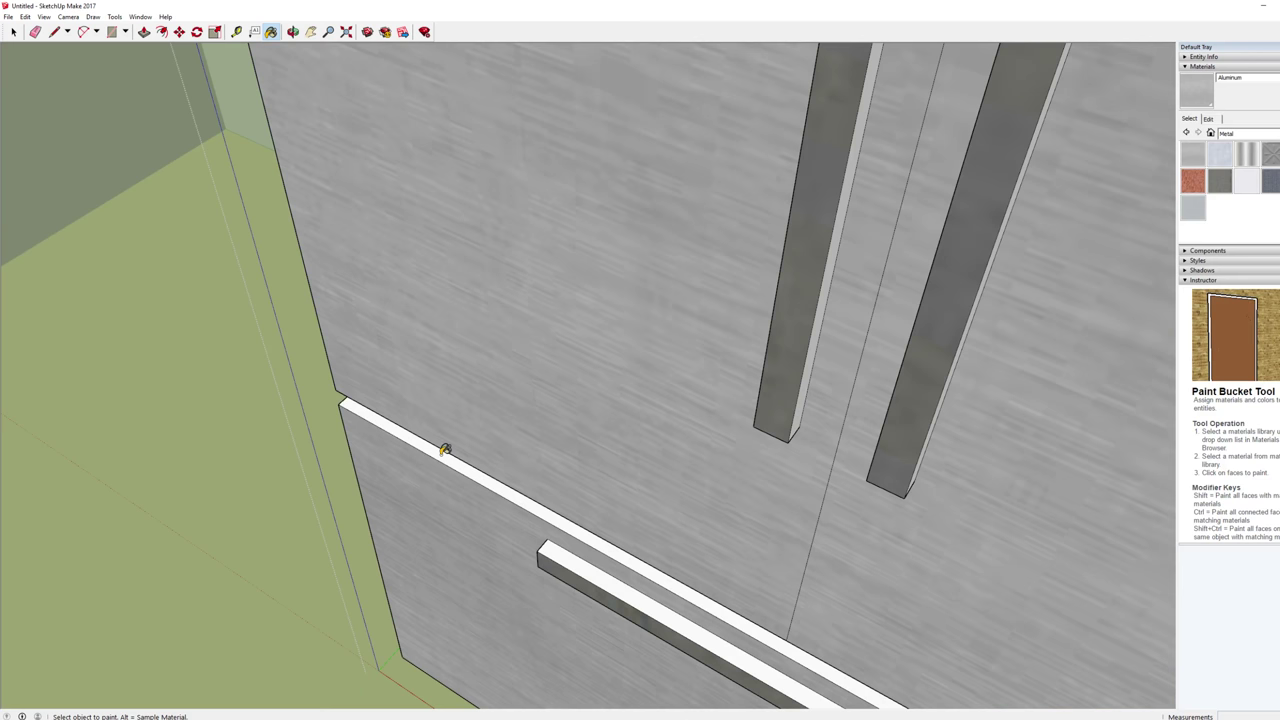
pyautogui.click(445, 451)
# Step: Paint the white drawer strip and the handle's side face with Metal Seamed
pyautogui.click(1215, 186)
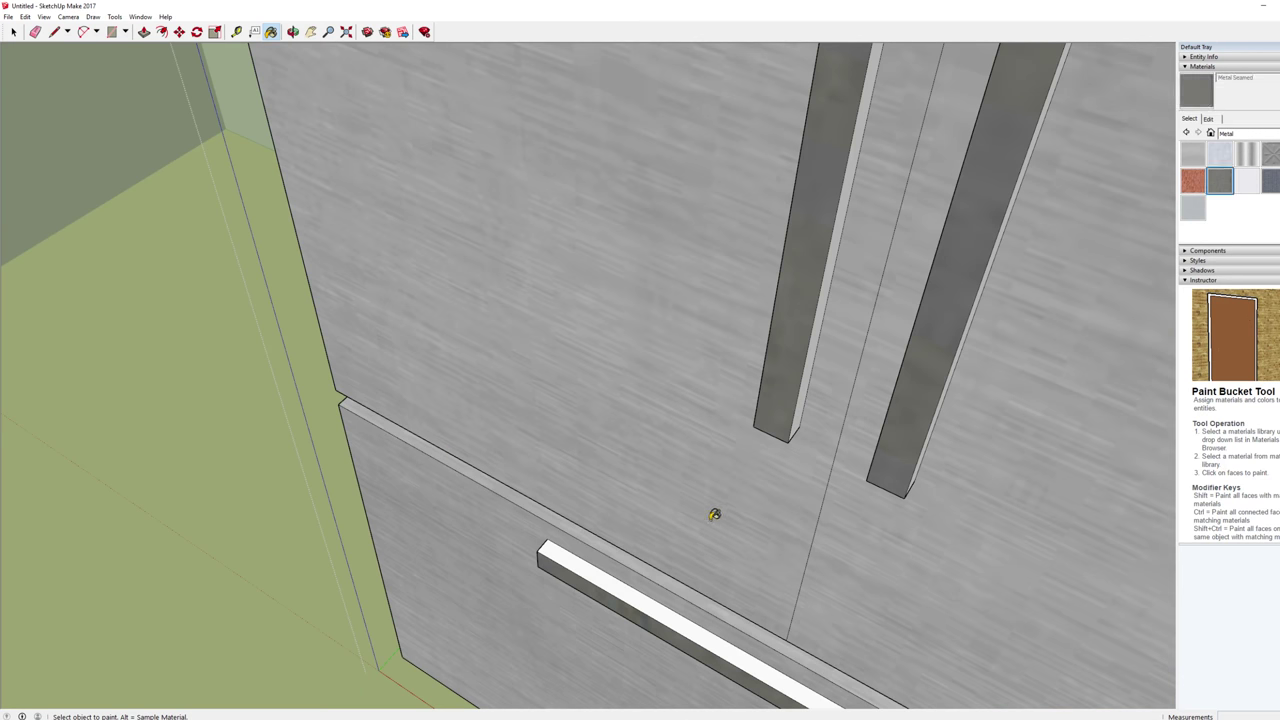
pyautogui.click(610, 584)
pyautogui.moveTo(610, 584); pyautogui.dragTo(870, 480, button='middle')
pyautogui.moveTo(1062, 355)
pyautogui.mouseDown(button='middle')
pyautogui.moveTo(906, 371)
pyautogui.moveTo(914, 263)
pyautogui.mouseUp(button='middle')
pyautogui.click(1012, 275)
pyautogui.scroll(-3, 1020, 268)
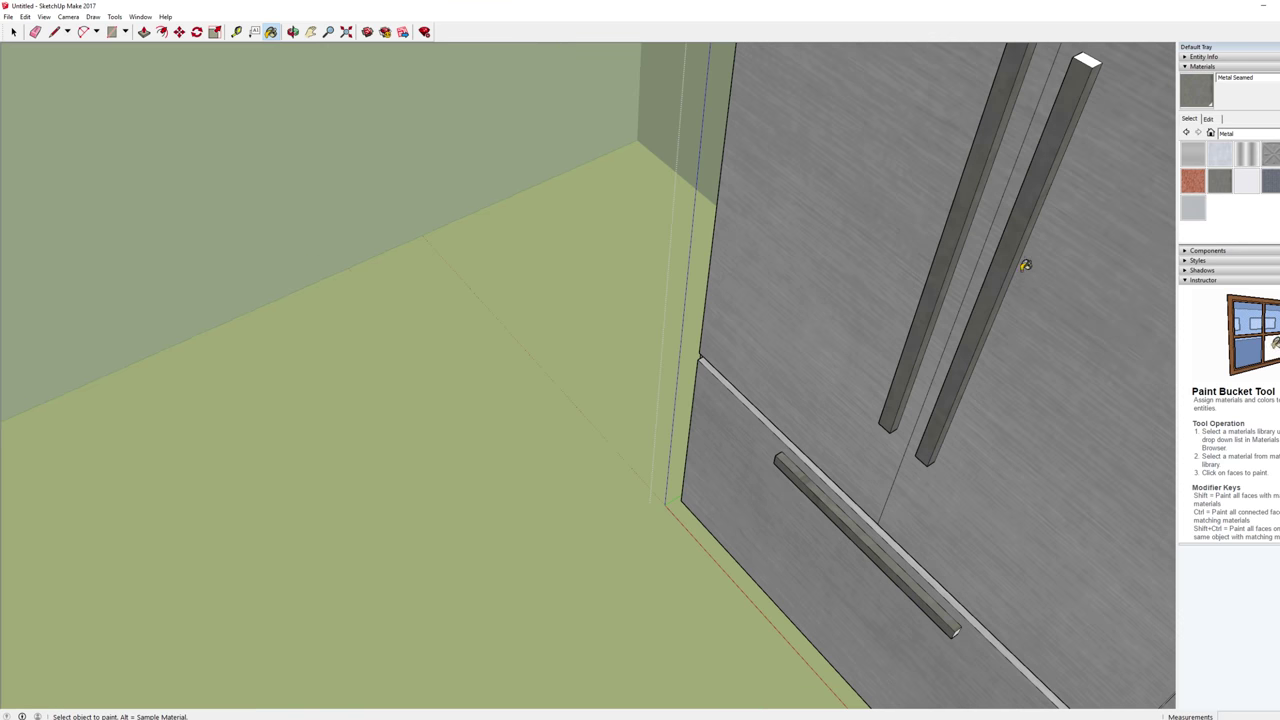
pyautogui.moveTo(849, 400)
pyautogui.mouseDown(button='middle')
pyautogui.moveTo(909, 394)
pyautogui.moveTo(788, 271)
pyautogui.mouseUp(button='middle')
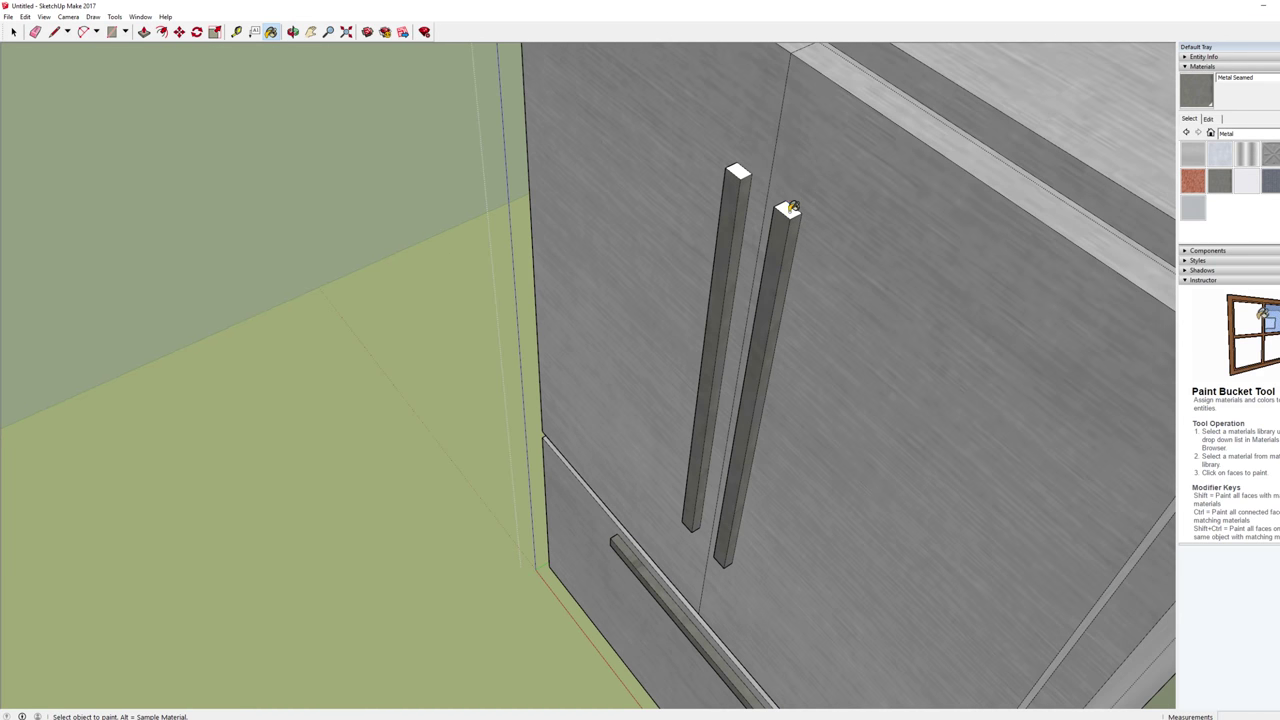
pyautogui.scroll(-5, 850, 292)
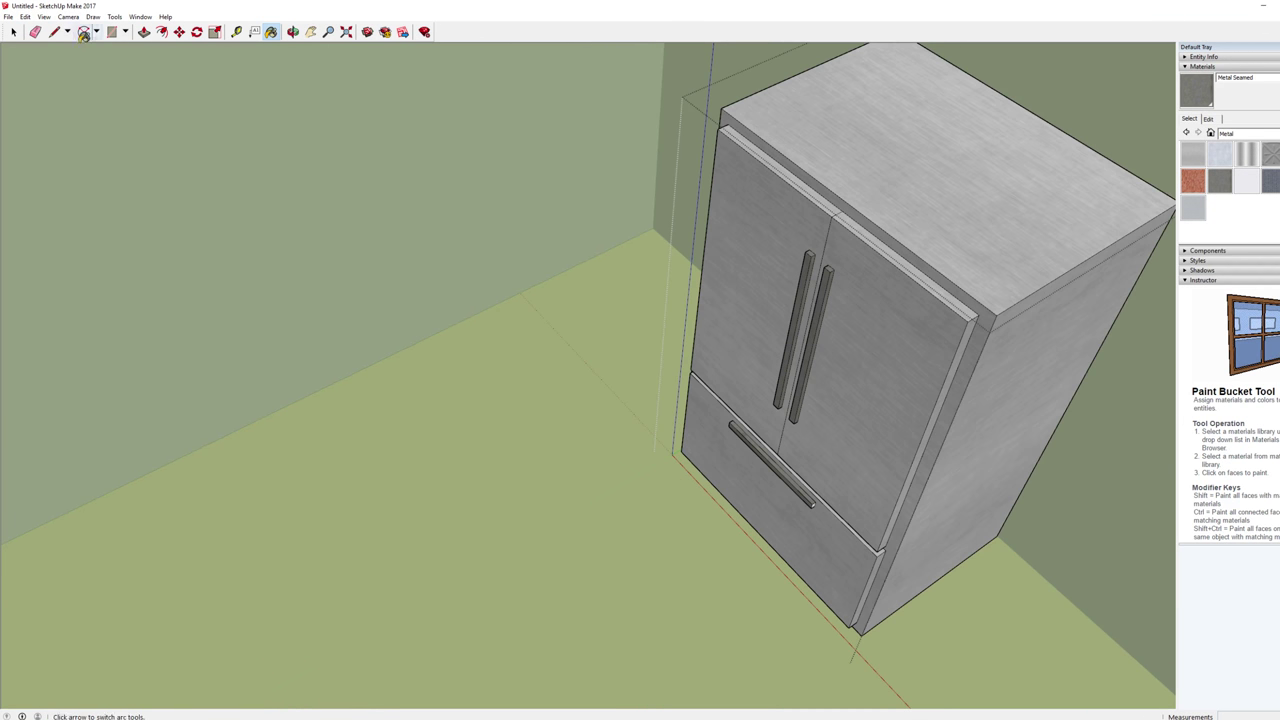
# Step: Exit the fridge group and review the finished fridge in the room
pyautogui.click(14, 32)
pyautogui.click(437, 201)
pyautogui.scroll(-5, 627, 347)
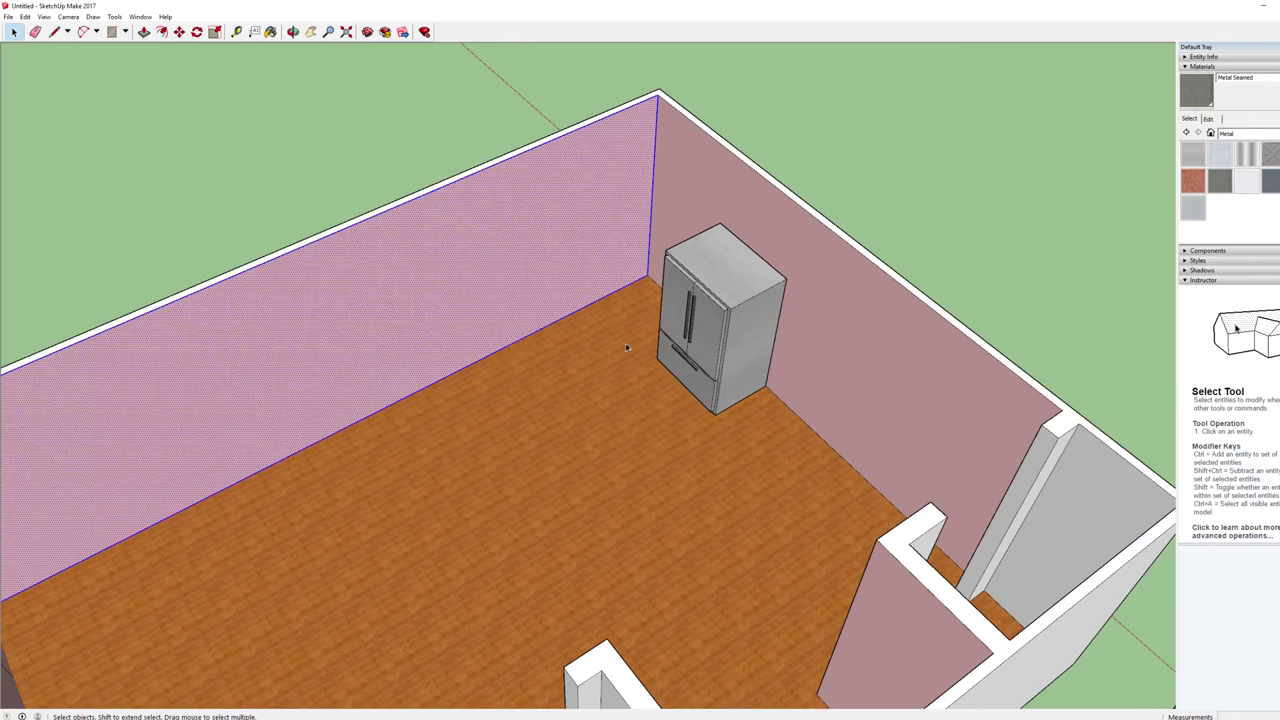
pyautogui.scroll(-2, 627, 347)
pyautogui.moveTo(627, 347); pyautogui.dragTo(837, 291, button='middle')
pyautogui.click(675, 263)
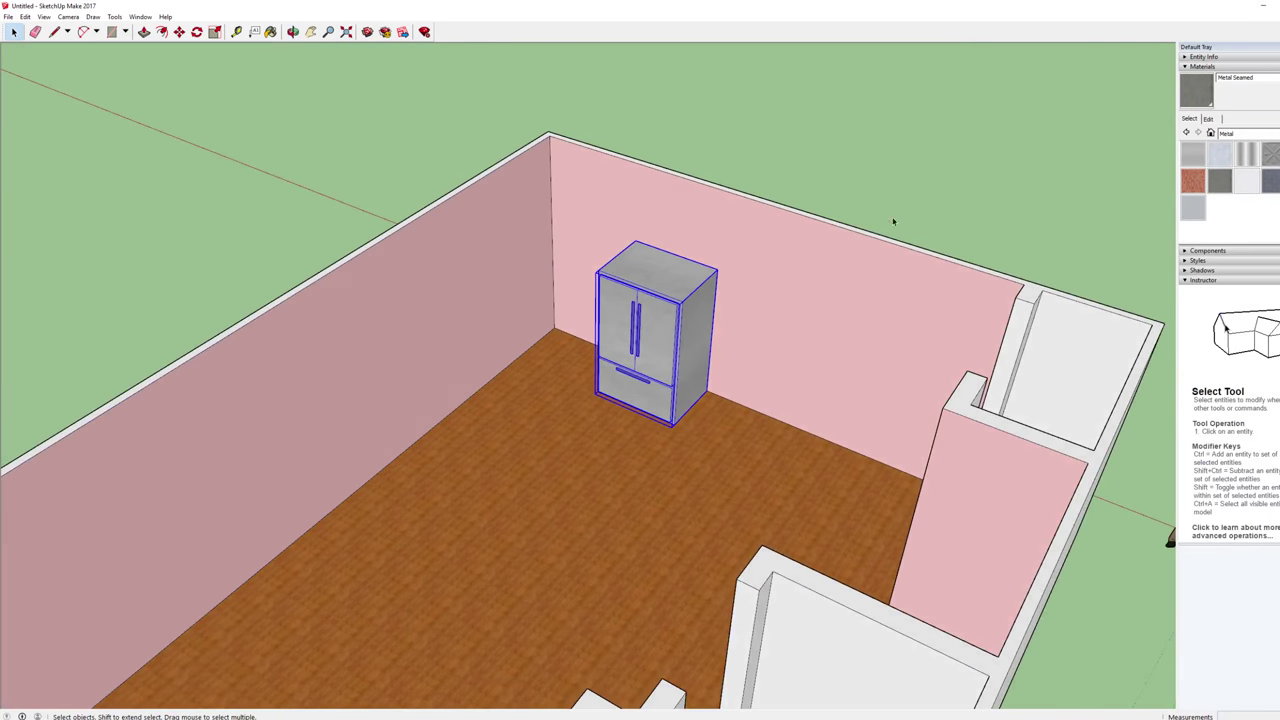
pyautogui.moveTo(893, 222); pyautogui.dragTo(880, 186, button='middle')
pyautogui.click(880, 186)
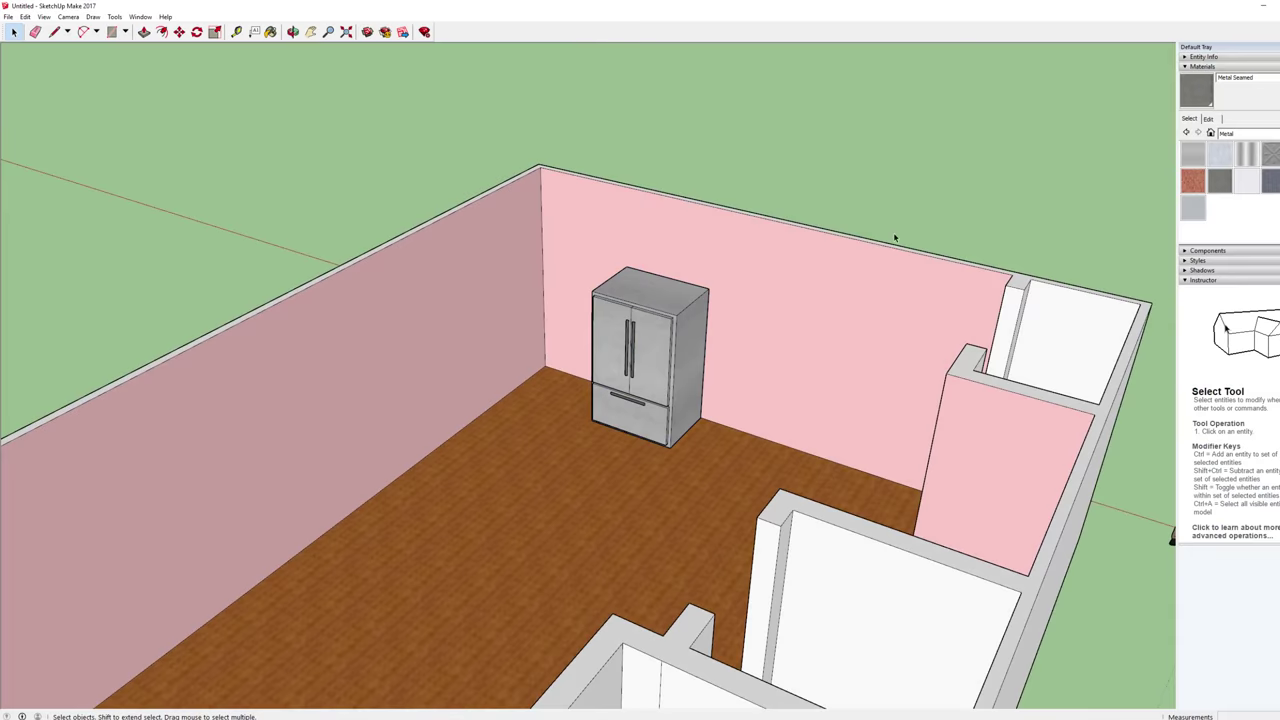
# Step: Draw a rectangle on the ground beside the outdoor figure and push/pull it up into a low, wide box
pyautogui.moveTo(895, 238); pyautogui.dragTo(723, 397, button='middle')
pyautogui.moveTo(389, 437); pyautogui.dragTo(649, 480, button='middle')
pyautogui.scroll(1, 647, 475)
pyautogui.scroll(2, 625, 487)
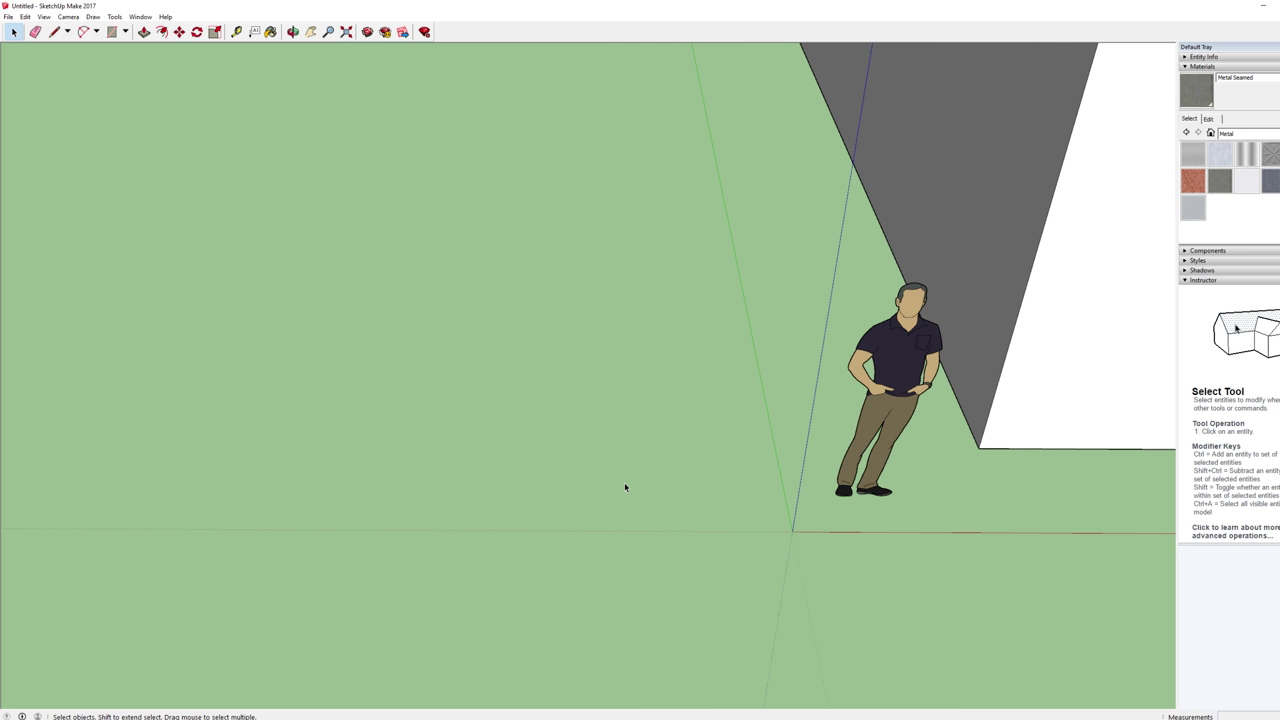
pyautogui.press('r')
pyautogui.moveTo(729, 471); pyautogui.dragTo(739, 546, button='middle')
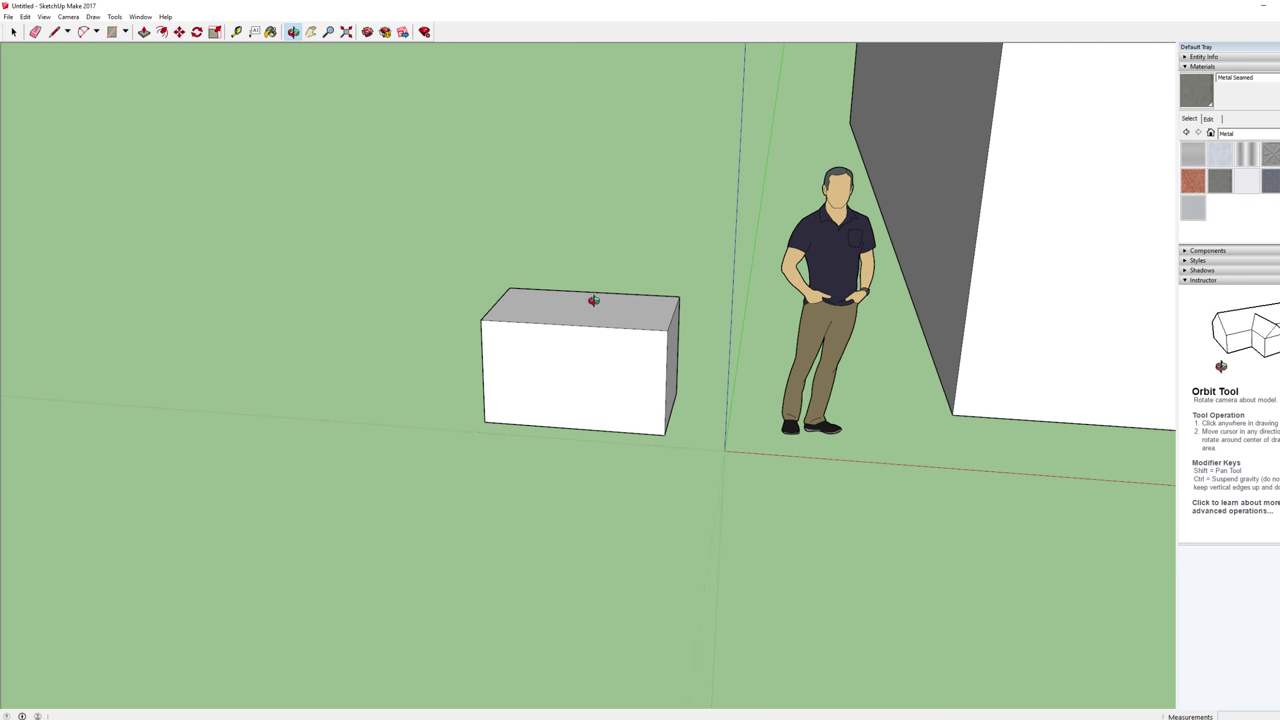
pyautogui.click(145, 32)
pyautogui.moveTo(740, 383); pyautogui.dragTo(691, 189, button='middle')
# Step: Outline the lower door panel on the box front with a rectangle and reveal hidden edges
pyautogui.scroll(2, 519, 405)
pyautogui.press('r')
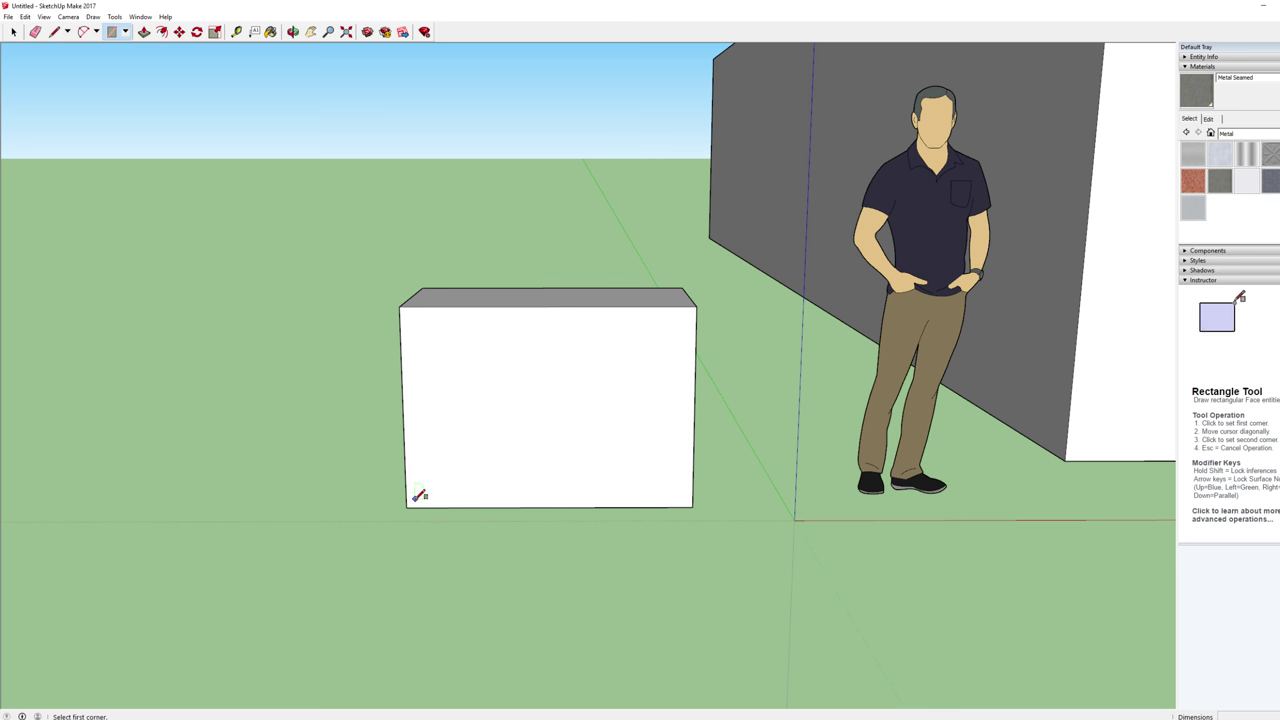
pyautogui.click(414, 498)
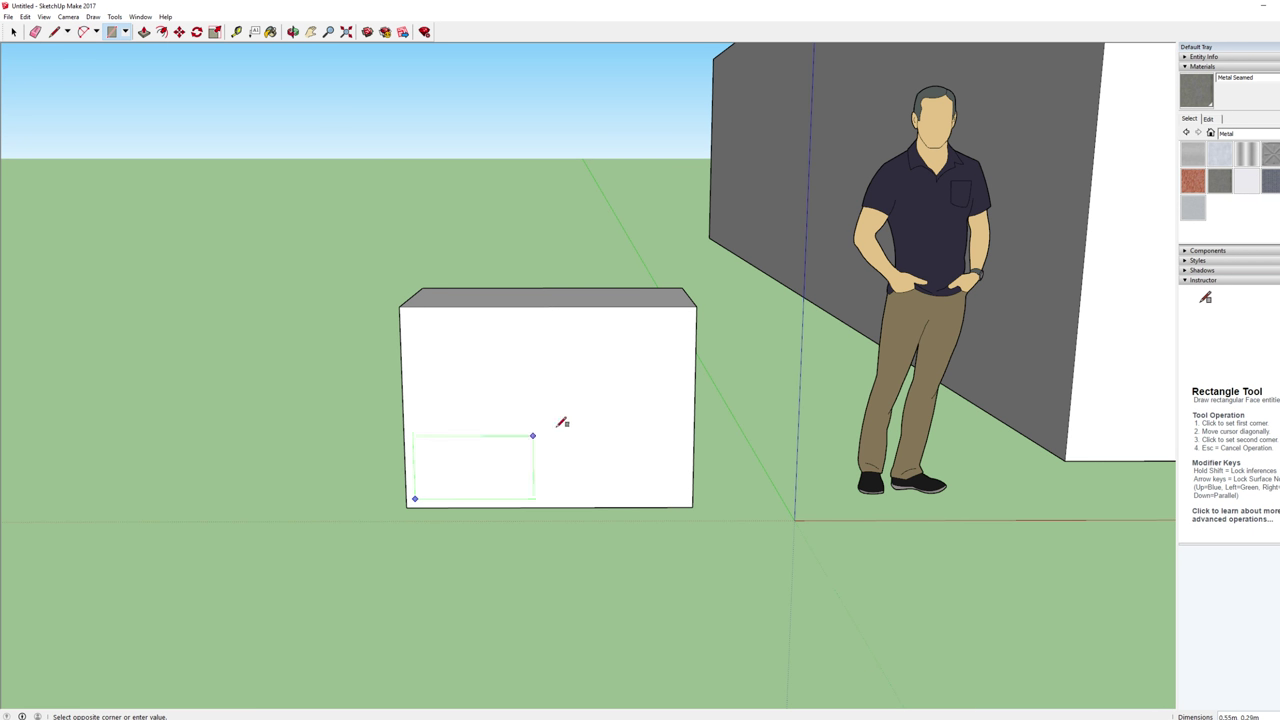
pyautogui.click(686, 373)
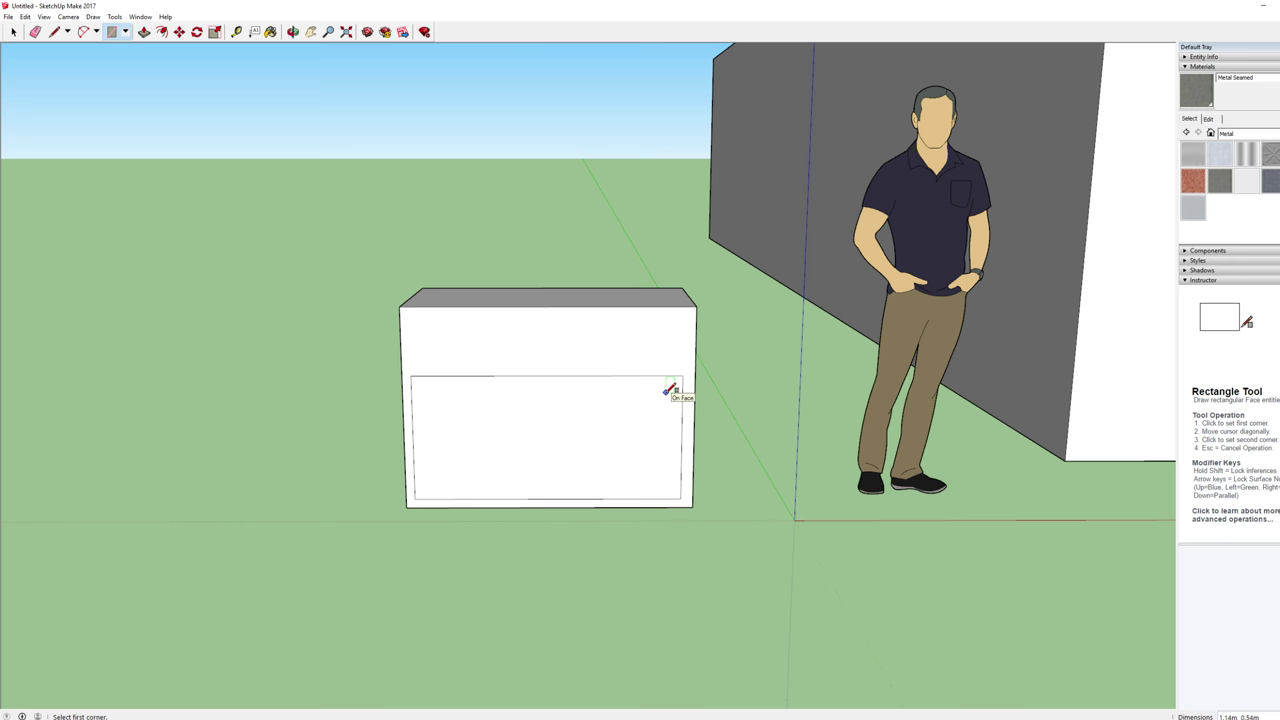
pyautogui.press('k')
pyautogui.press('l')
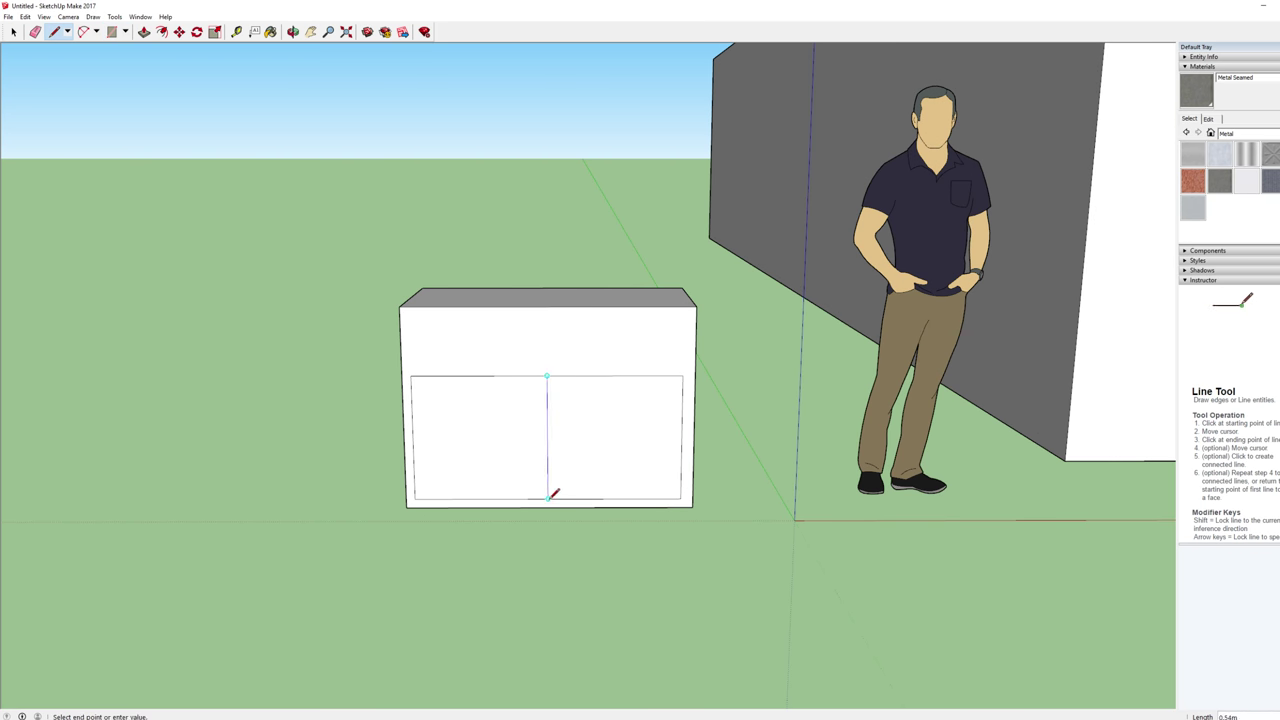
# Step: Recess both door faces 0.02m into the cabinet front
pyautogui.scroll(5, 609, 502)
pyautogui.scroll(-2, 580, 414)
pyautogui.moveTo(580, 414); pyautogui.dragTo(530, 525, button='middle')
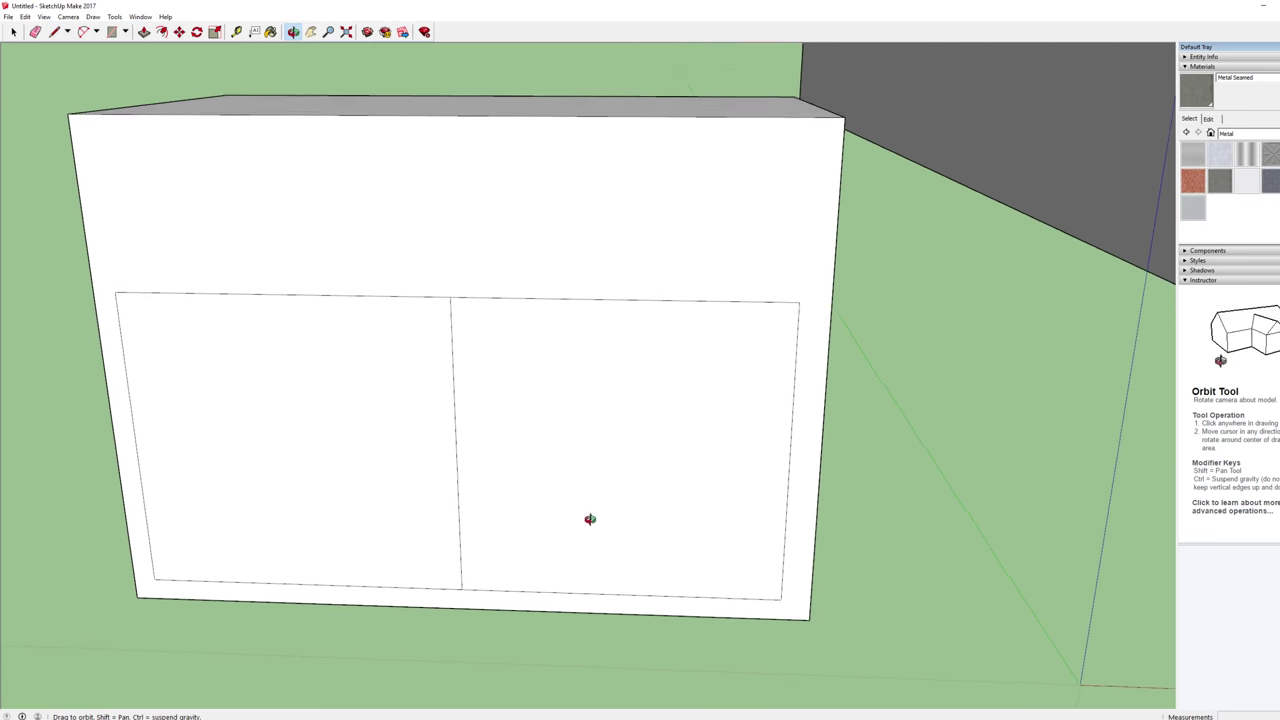
pyautogui.press('p')
pyautogui.moveTo(523, 471); pyautogui.dragTo(496, 451)
pyautogui.moveTo(400, 450); pyautogui.dragTo(564, 448)
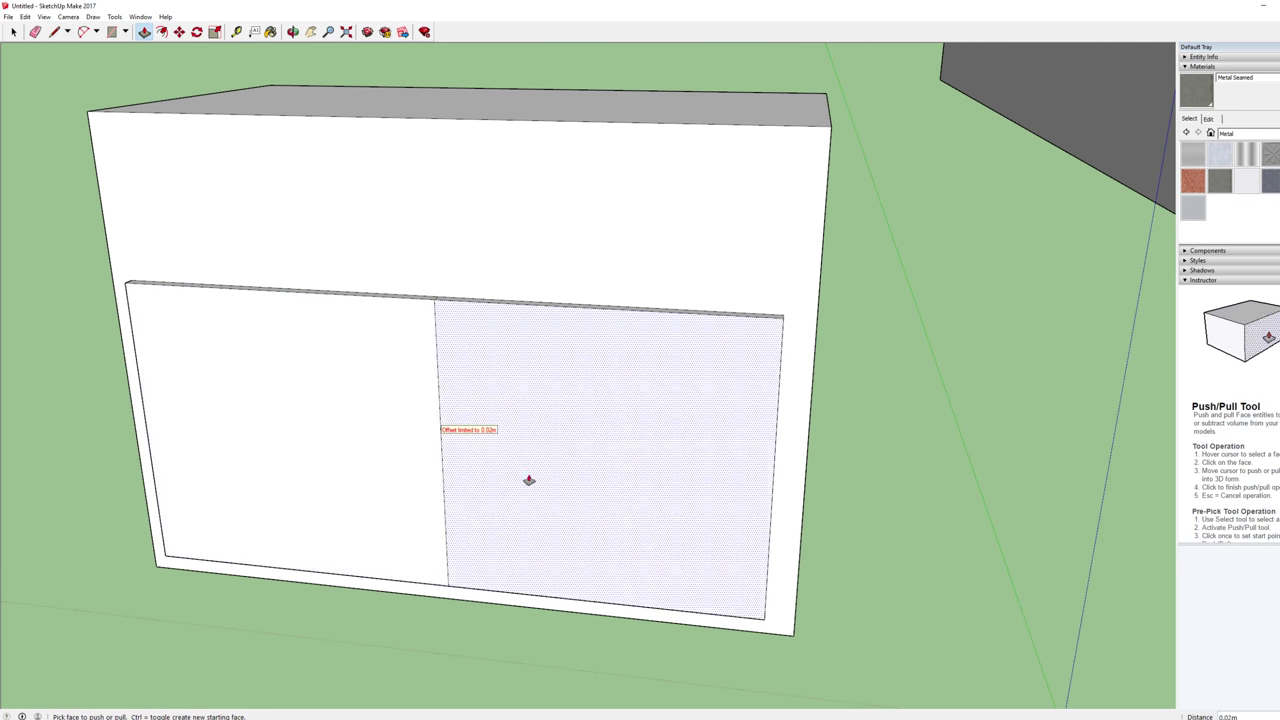
# Step: Draw two thin vertical handle rectangles beside the door seam, one per door
pyautogui.press('r')
pyautogui.moveTo(470, 398); pyautogui.dragTo(499, 345, button='middle')
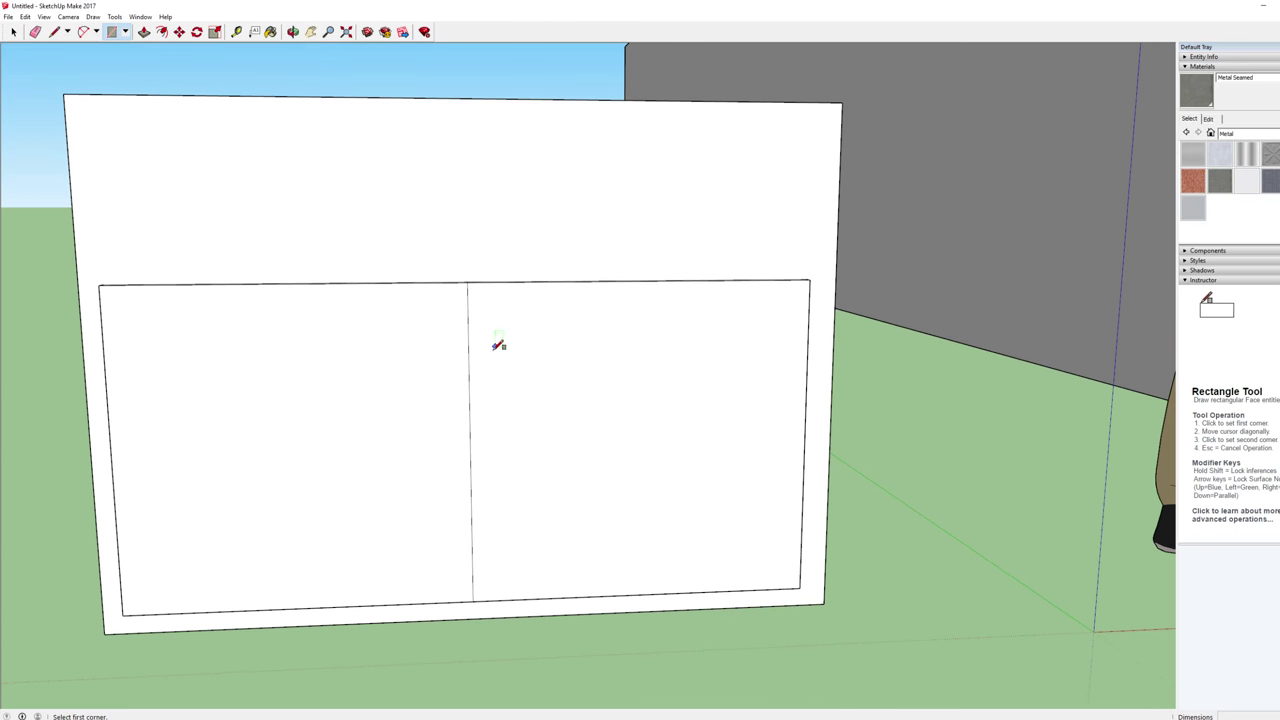
pyautogui.click(479, 357)
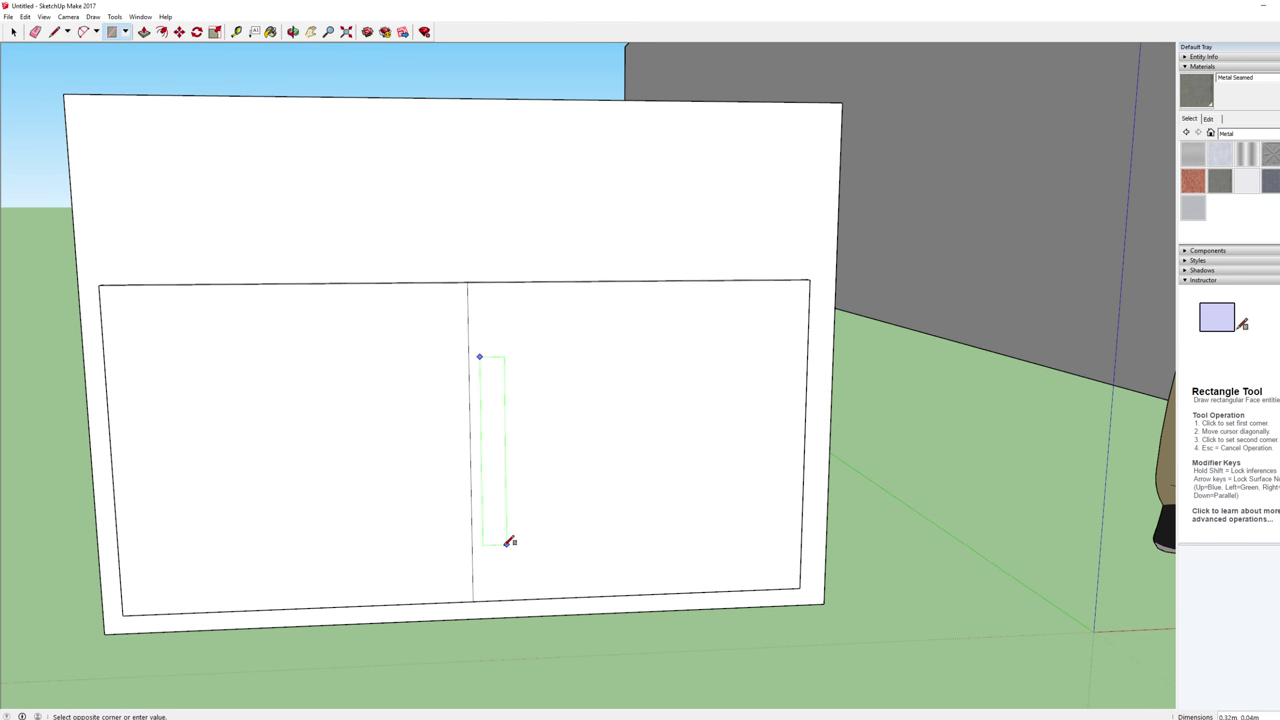
pyautogui.click(500, 546)
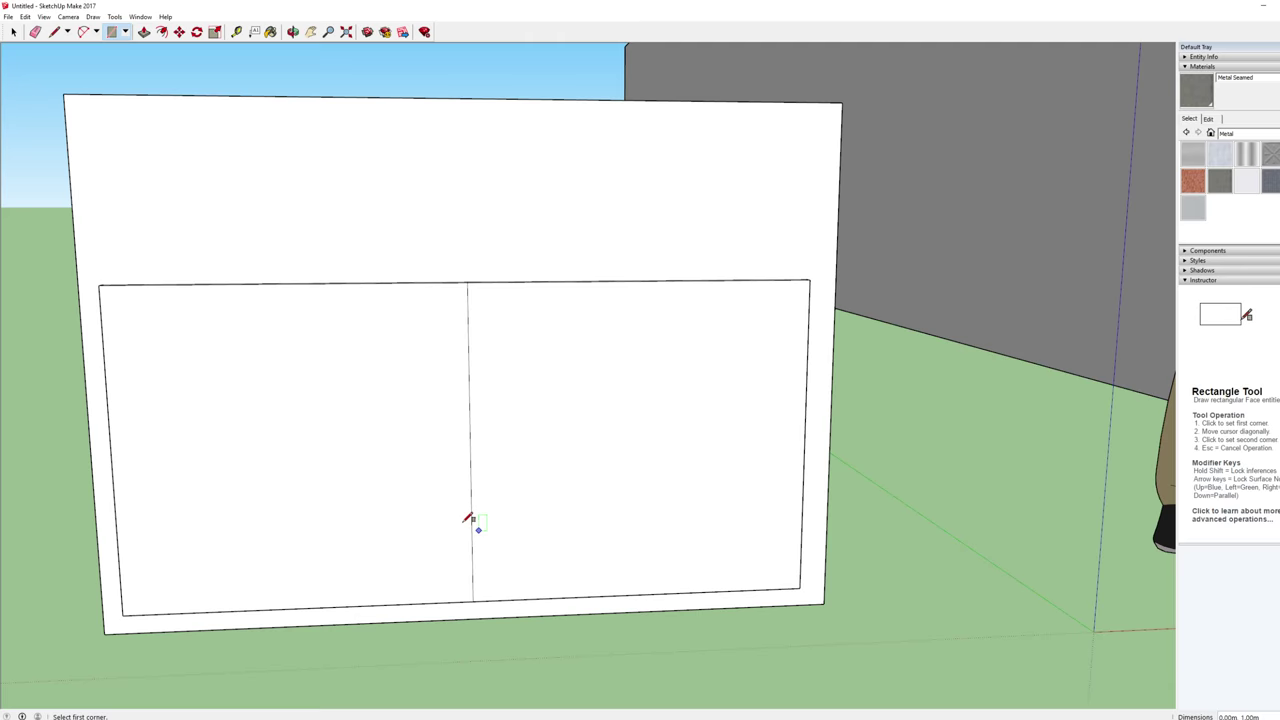
pyautogui.scroll(3, 470, 520)
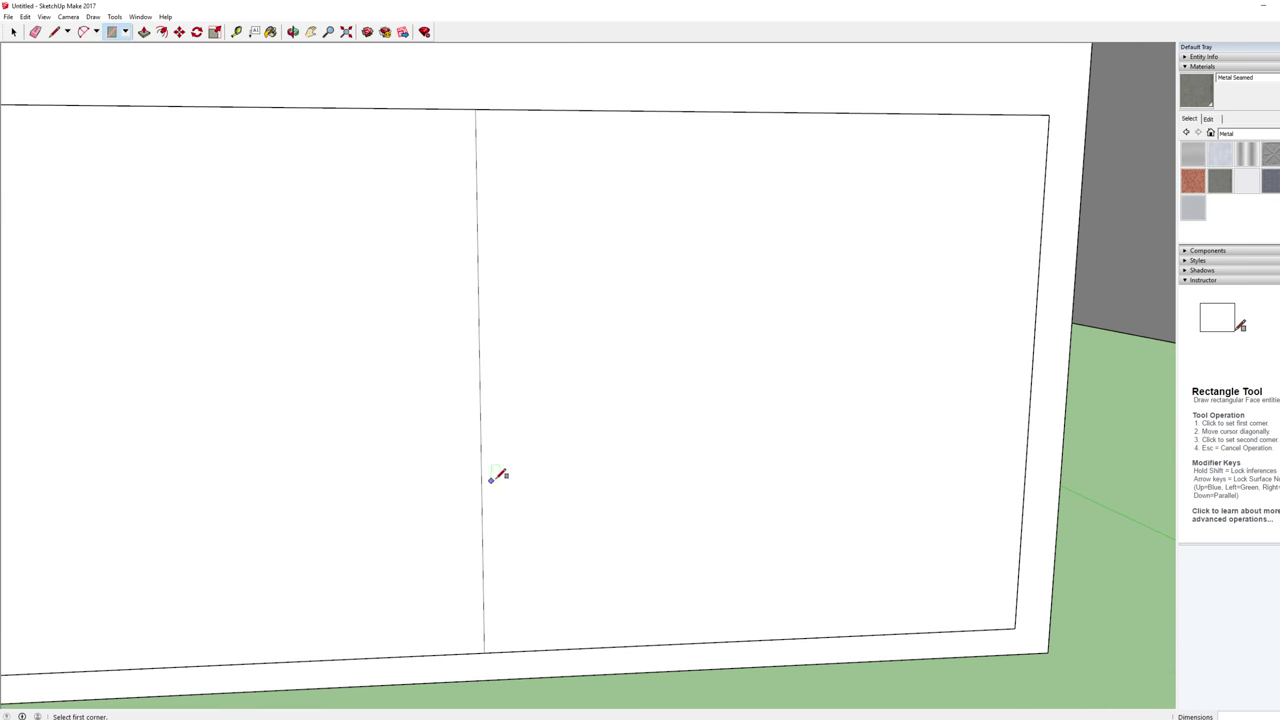
pyautogui.click(506, 566)
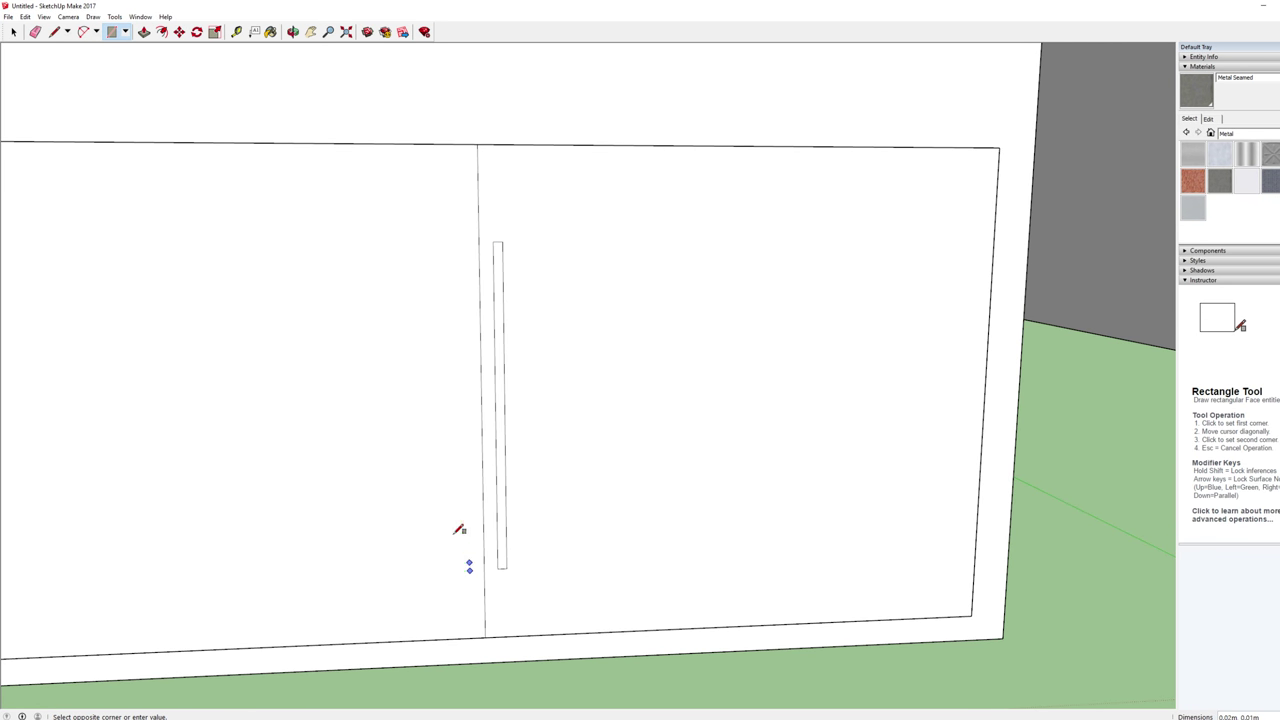
pyautogui.click(455, 242)
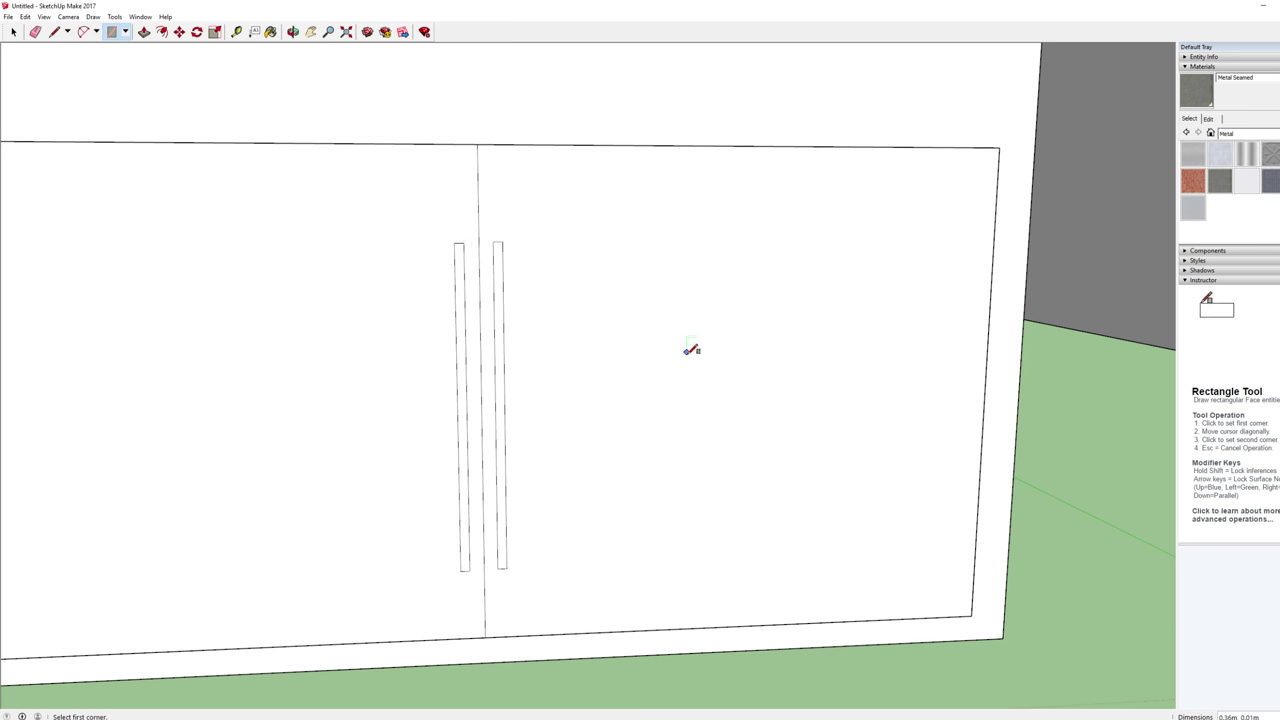
# Step: Pull both handle outlines outward into vertical bar handles
pyautogui.press('p')
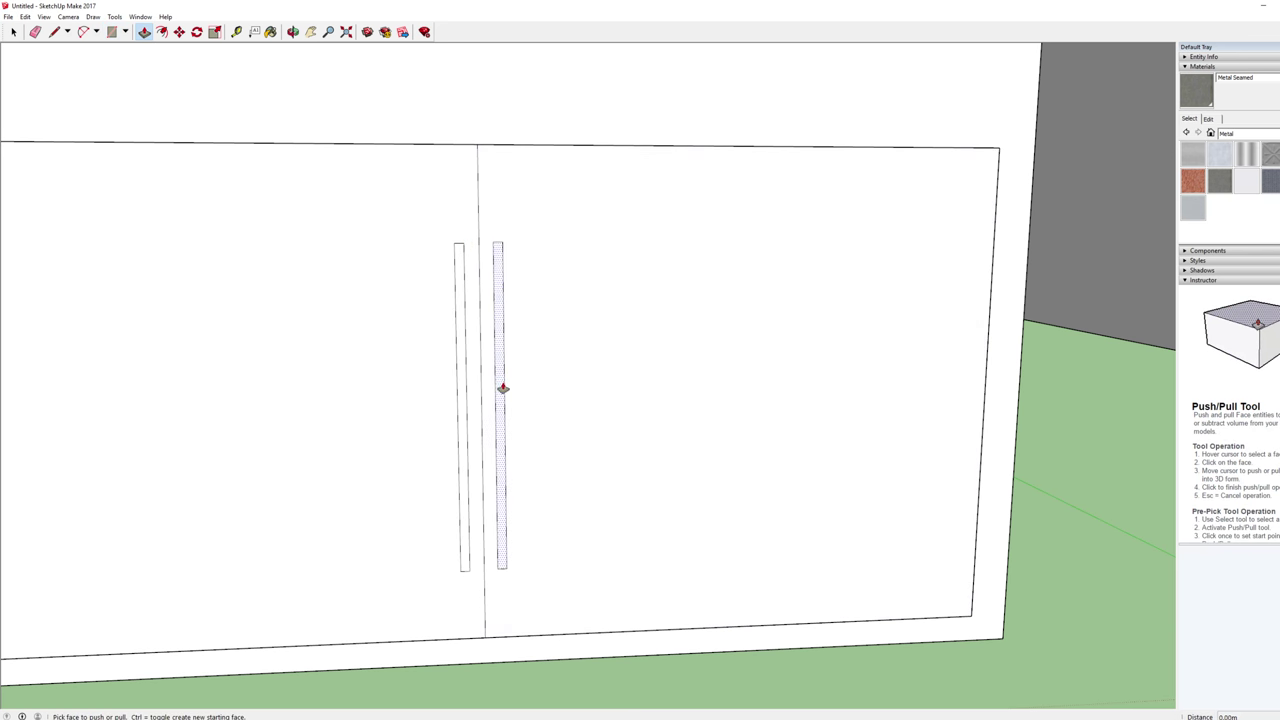
pyautogui.click(503, 392)
pyautogui.click(504, 394)
pyautogui.moveTo(504, 394); pyautogui.dragTo(475, 399, button='middle')
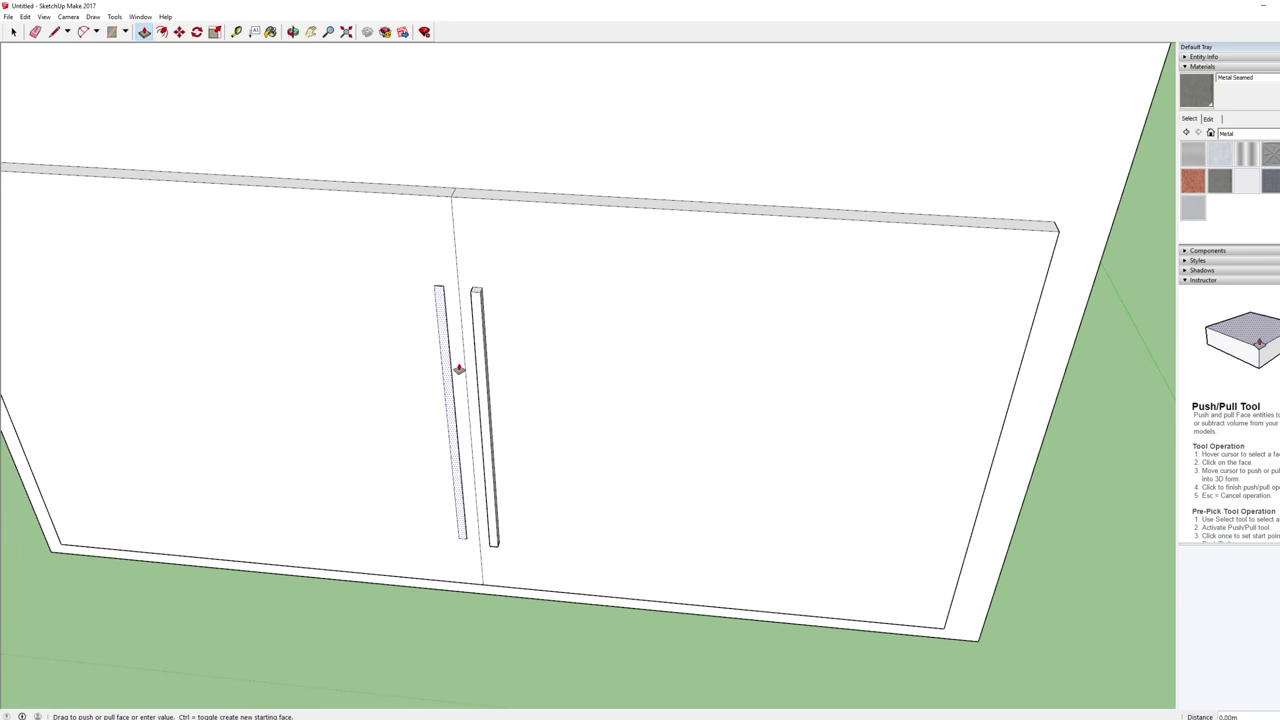
pyautogui.click(455, 367)
pyautogui.click(491, 369)
pyautogui.scroll(-5, 486, 366)
pyautogui.press('space')
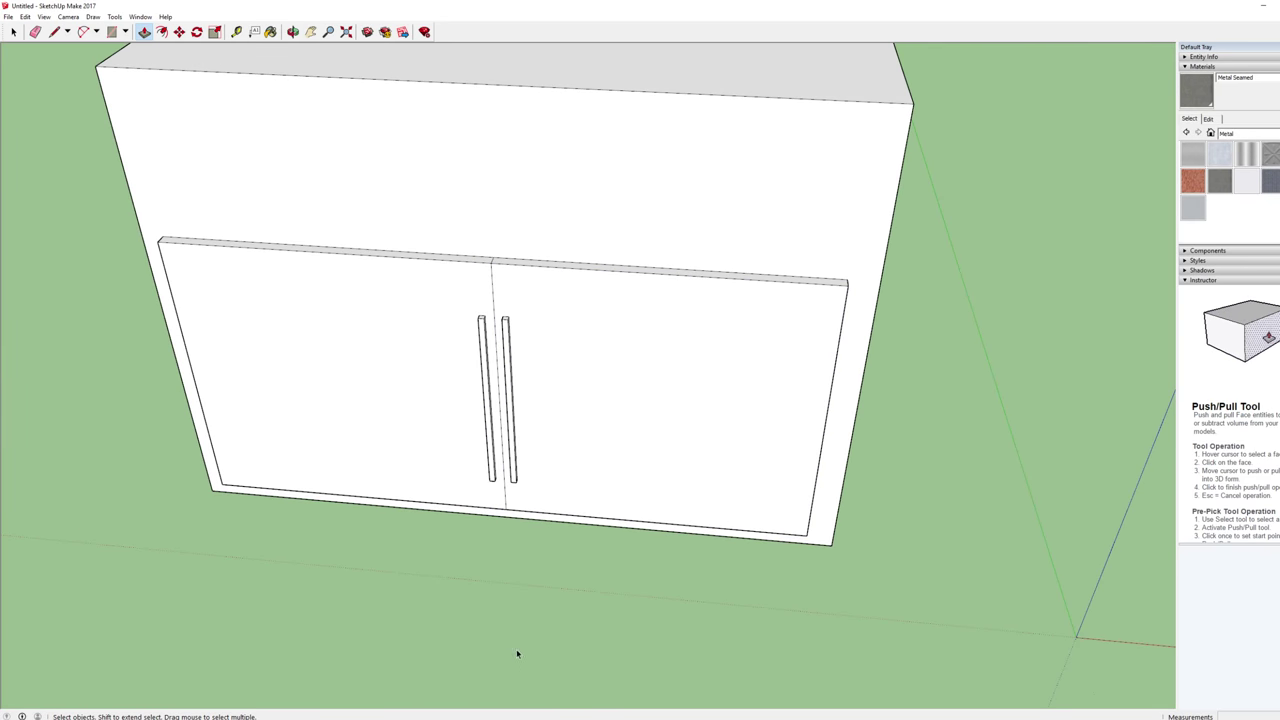
pyautogui.moveTo(512, 511); pyautogui.dragTo(591, 480, button='middle')
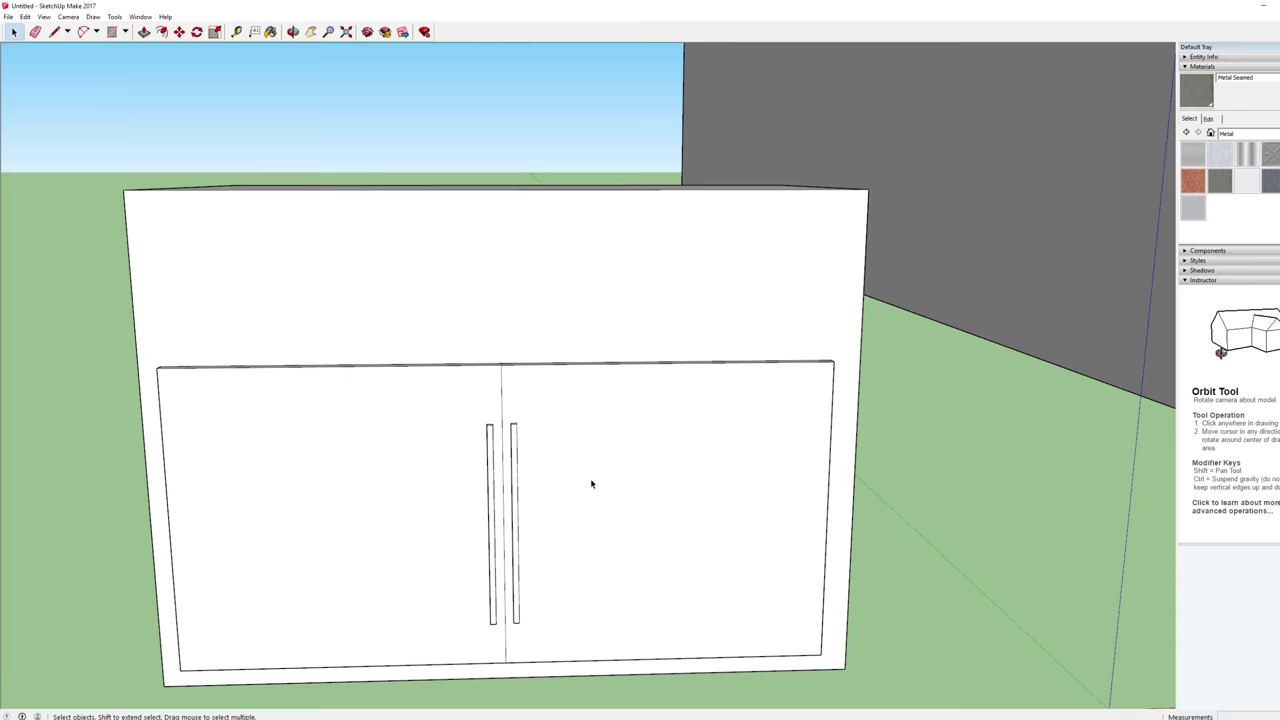
pyautogui.scroll(-3, 345, 355)
# Step: Draw the drawer front rectangle across the upper cabinet front above the doors
pyautogui.press('r')
pyautogui.click(263, 373)
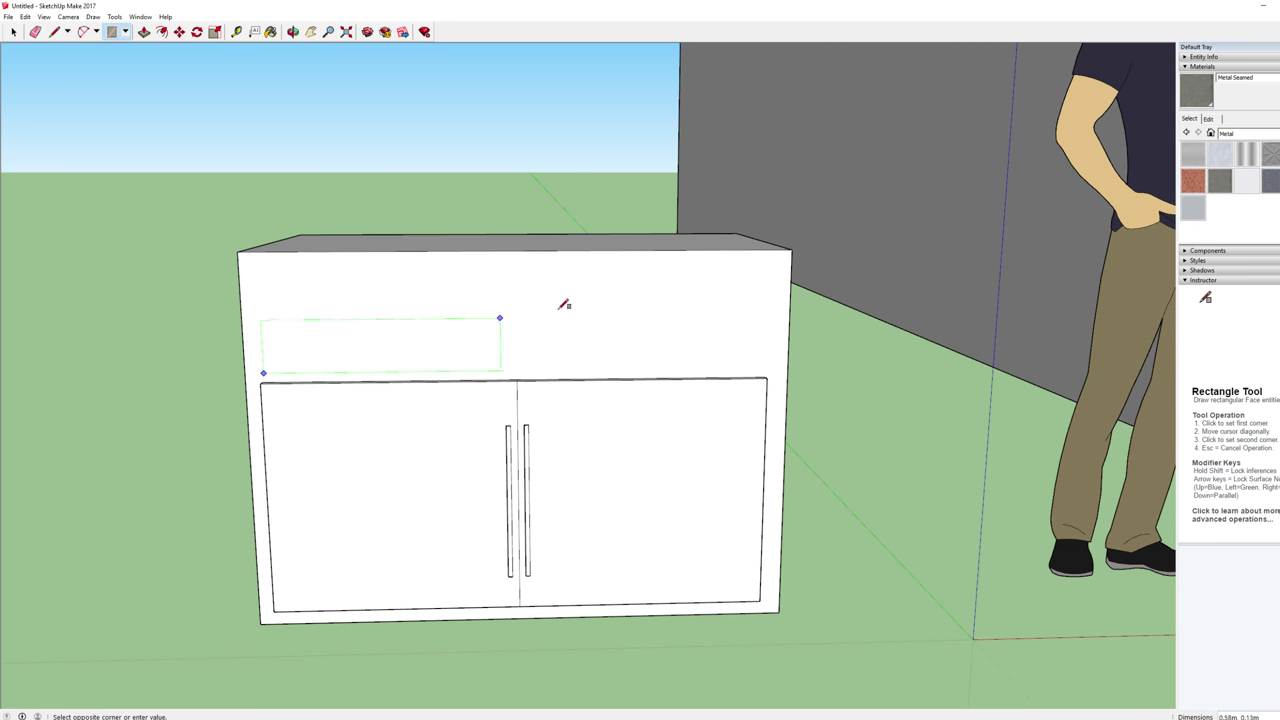
pyautogui.click(766, 274)
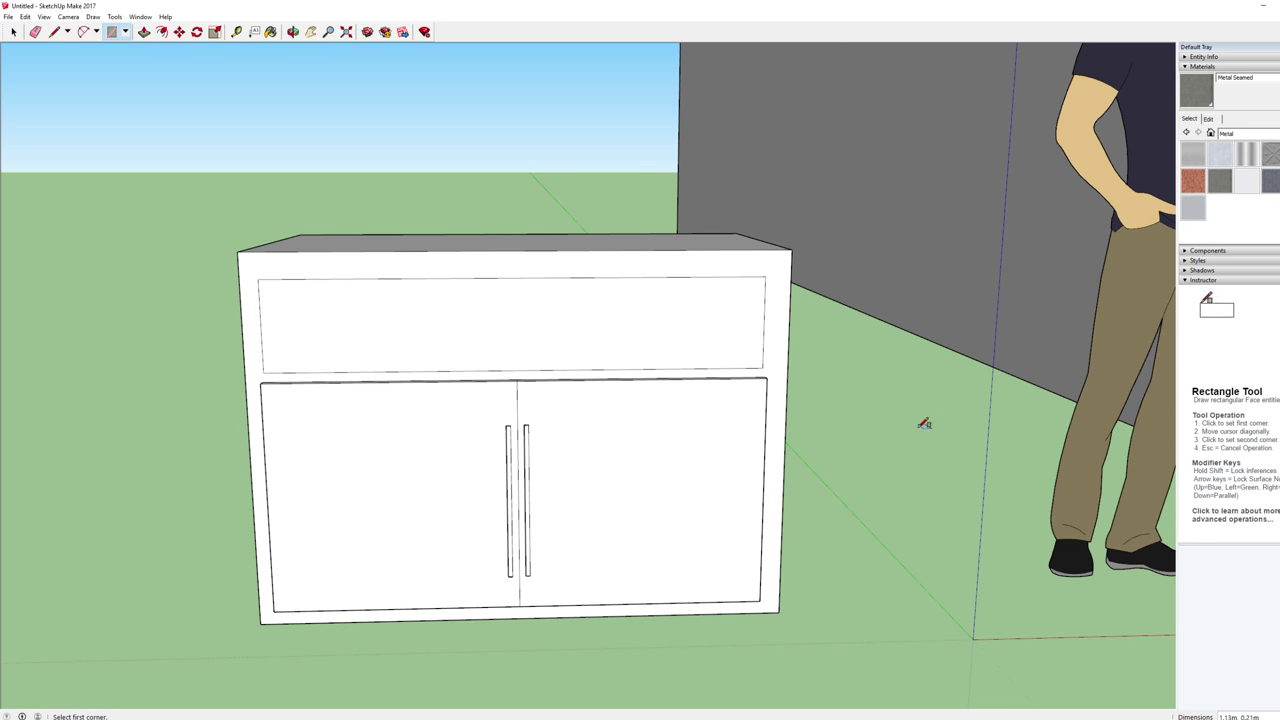
pyautogui.press('f')
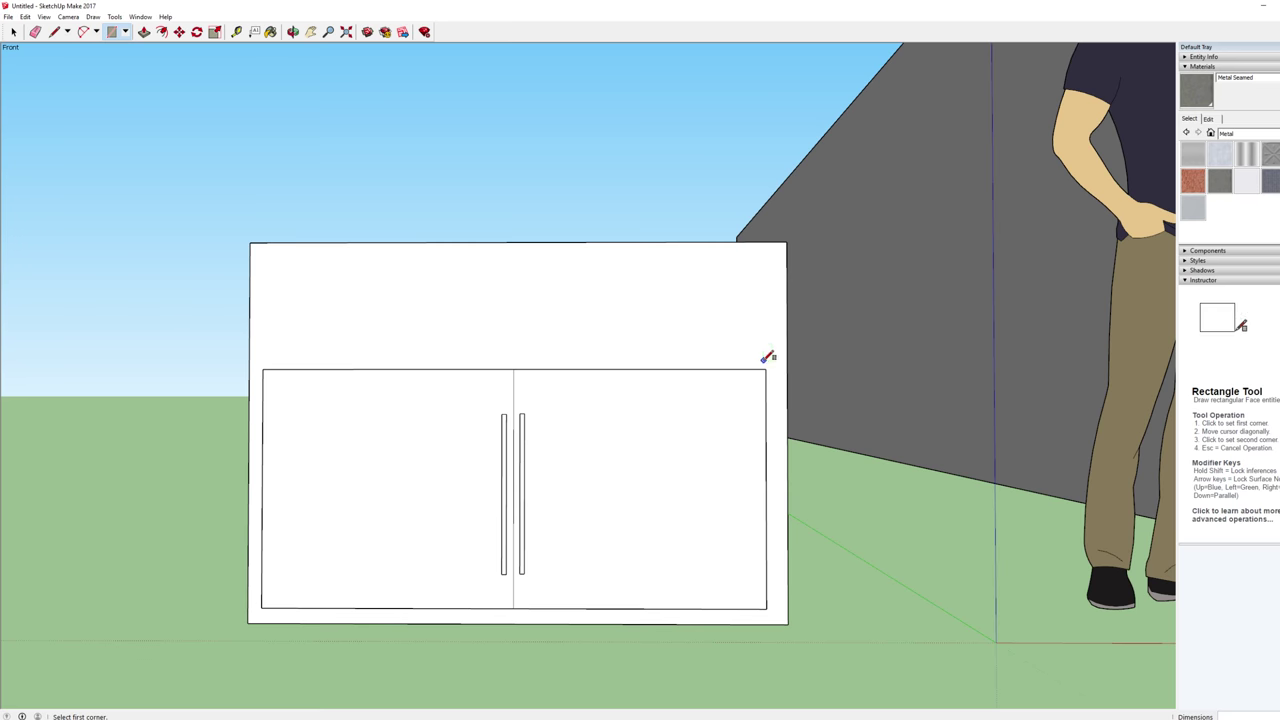
pyautogui.click(763, 360)
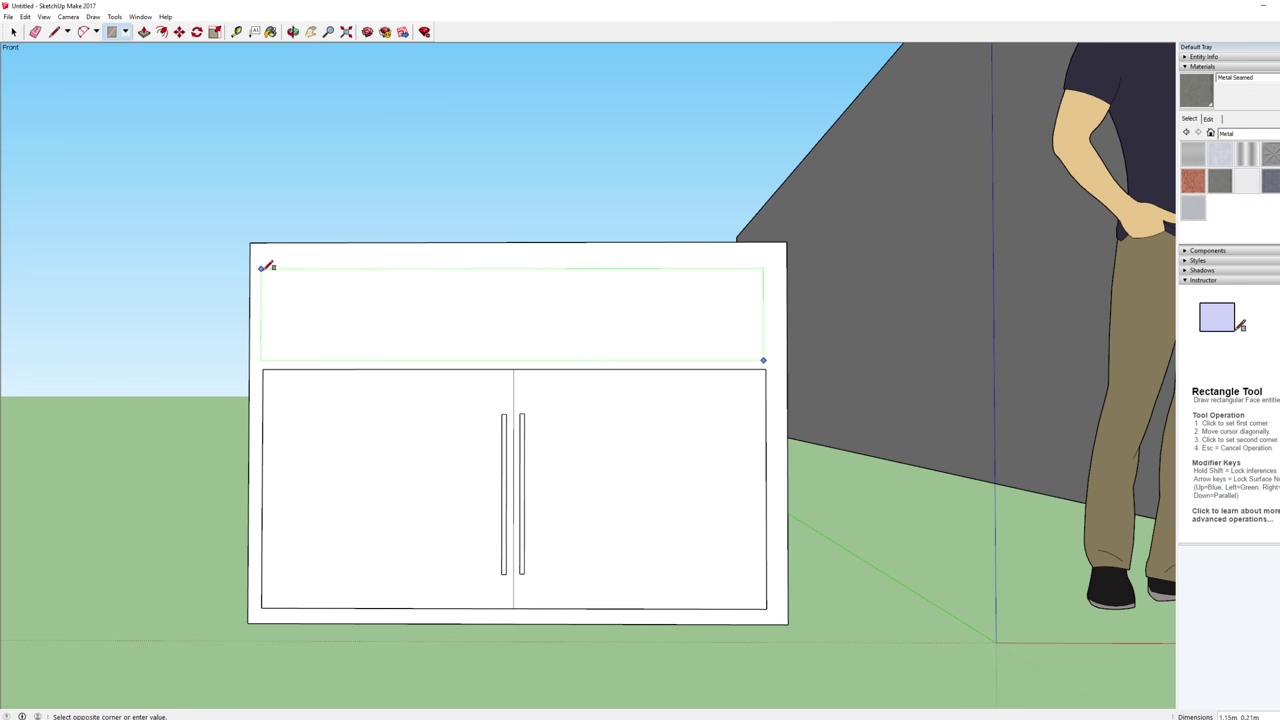
pyautogui.click(266, 267)
pyautogui.moveTo(960, 397); pyautogui.dragTo(667, 452, button='middle')
pyautogui.press('p')
pyautogui.click(603, 434)
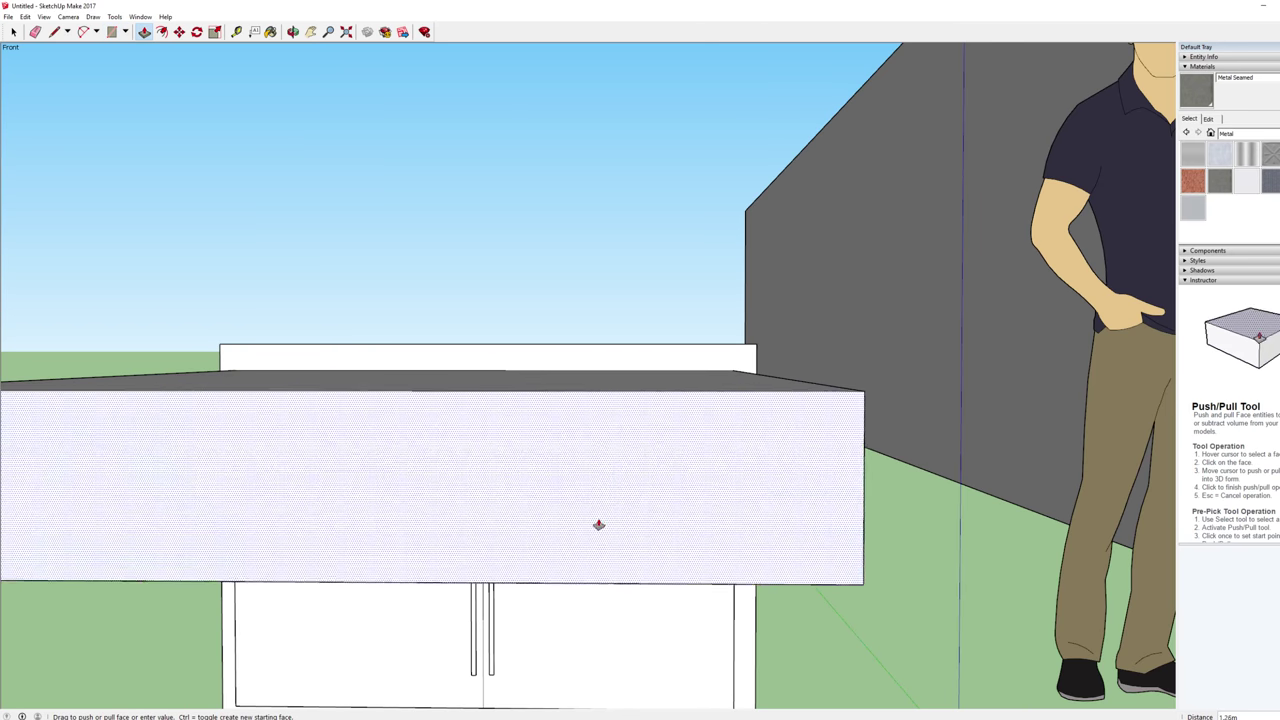
pyautogui.press('Escape')
pyautogui.moveTo(566, 512); pyautogui.dragTo(363, 506, button='middle')
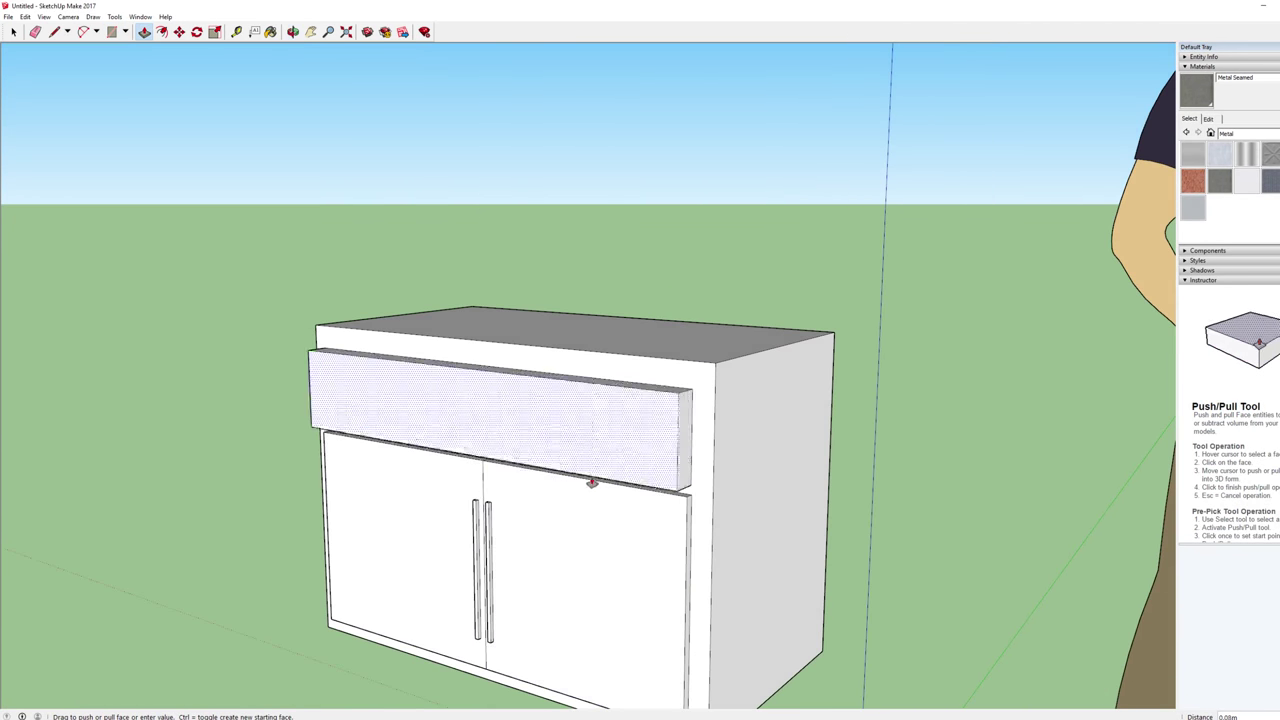
pyautogui.moveTo(590, 422); pyautogui.dragTo(876, 412, button='middle')
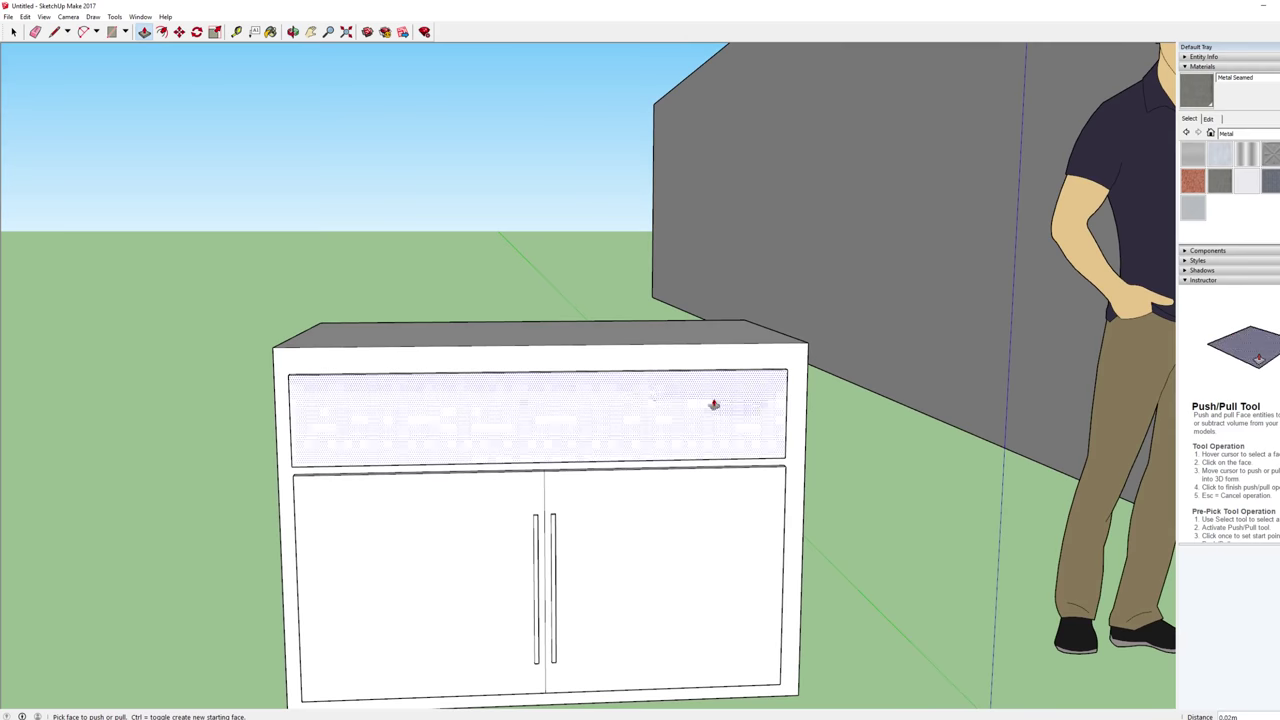
# Step: Draw a long thin rectangle on the drawer and pull it out into a horizontal bar handle
pyautogui.press('r')
pyautogui.click(418, 388)
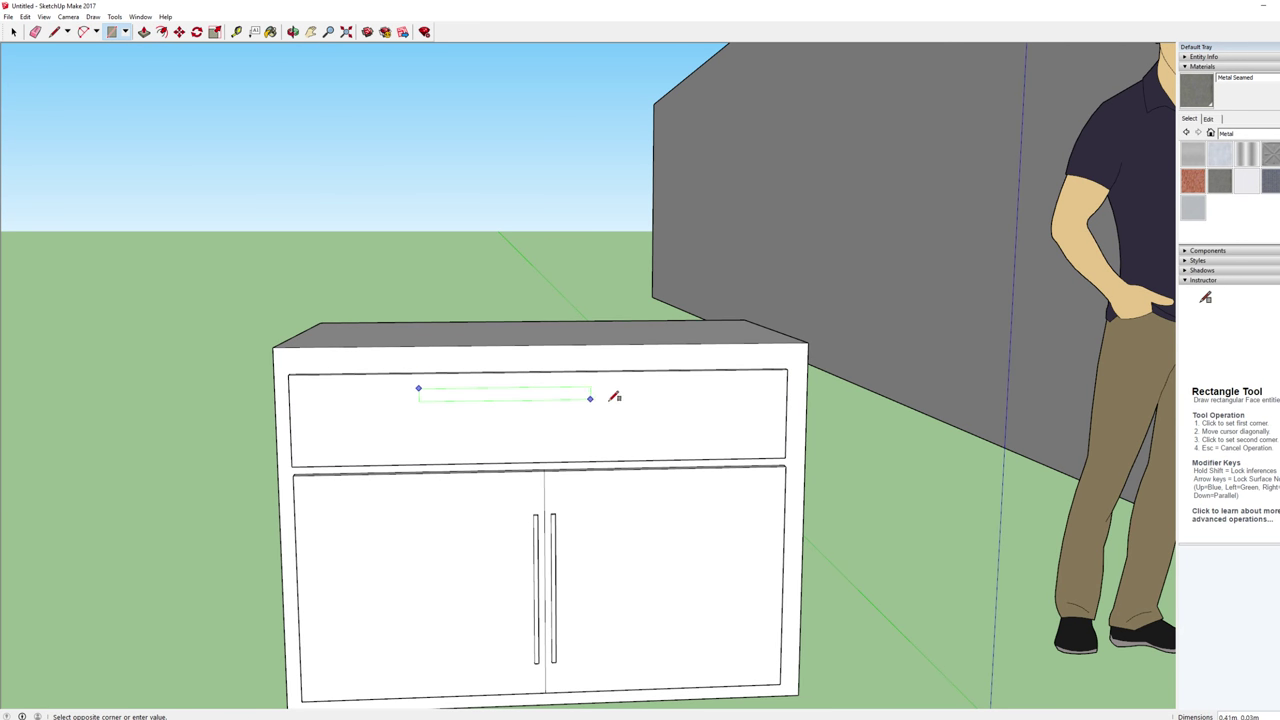
pyautogui.click(668, 392)
pyautogui.moveTo(686, 403); pyautogui.dragTo(622, 486, button='middle')
pyautogui.press('p')
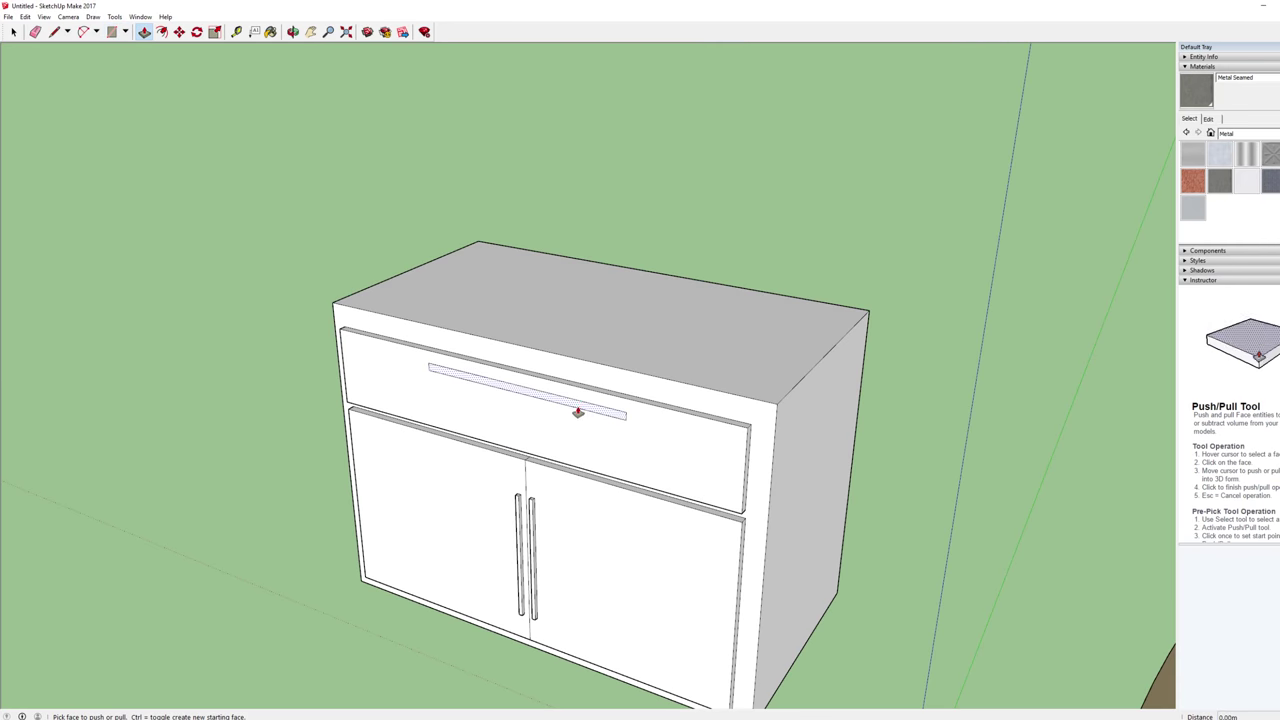
pyautogui.click(577, 413)
pyautogui.press('space')
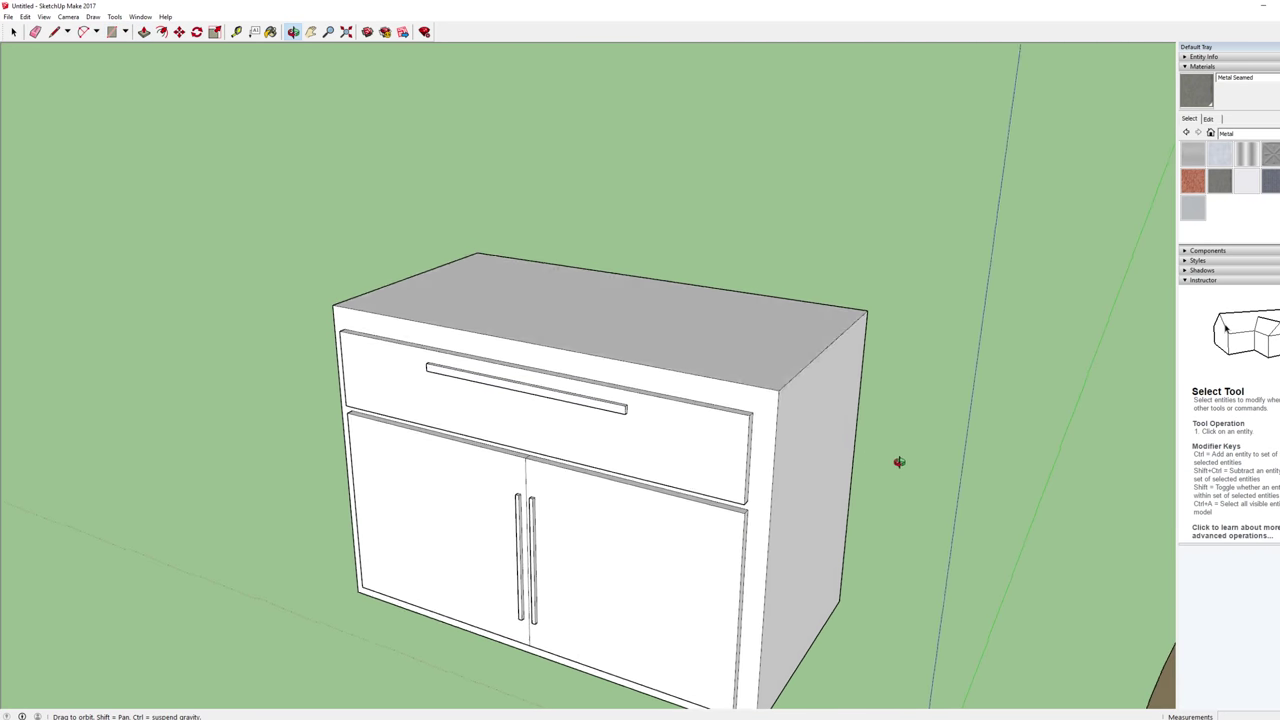
pyautogui.moveTo(894, 460); pyautogui.dragTo(803, 363, button='middle')
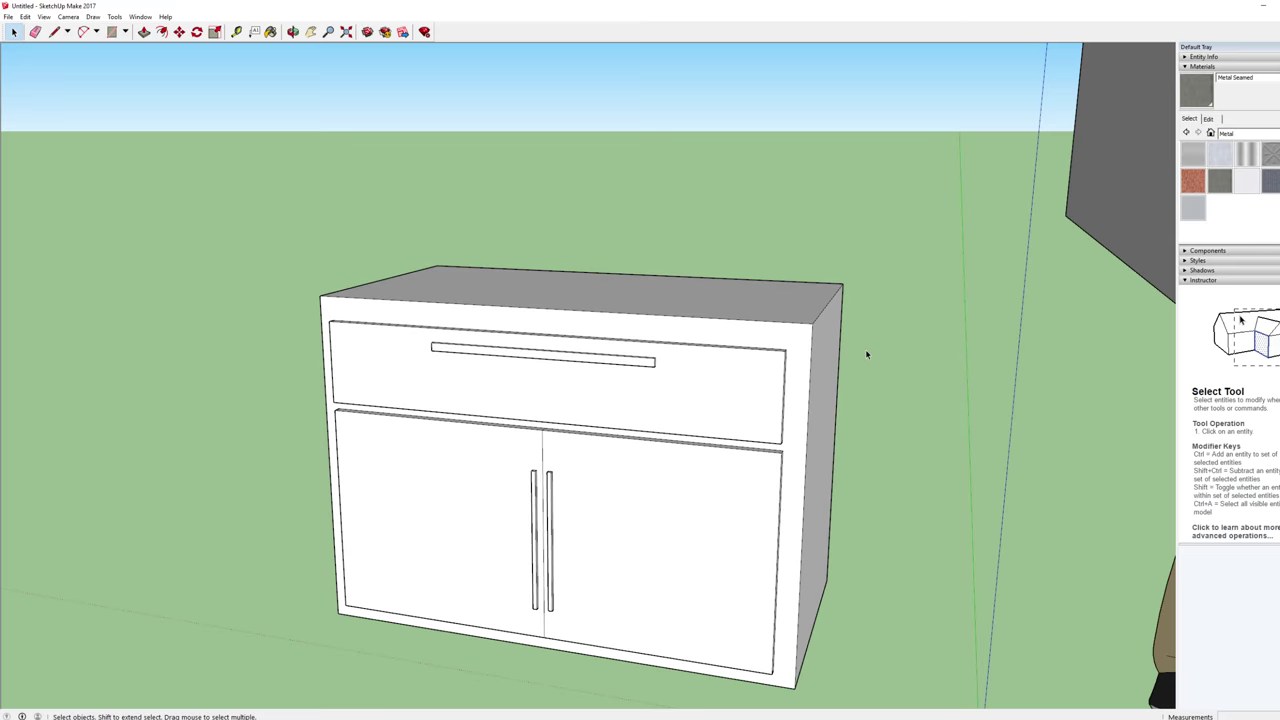
# Step: Draw a rectangle in the middle of the cabinet top and push it down into a basin
pyautogui.moveTo(866, 354); pyautogui.dragTo(886, 385, button='middle')
pyautogui.press('r')
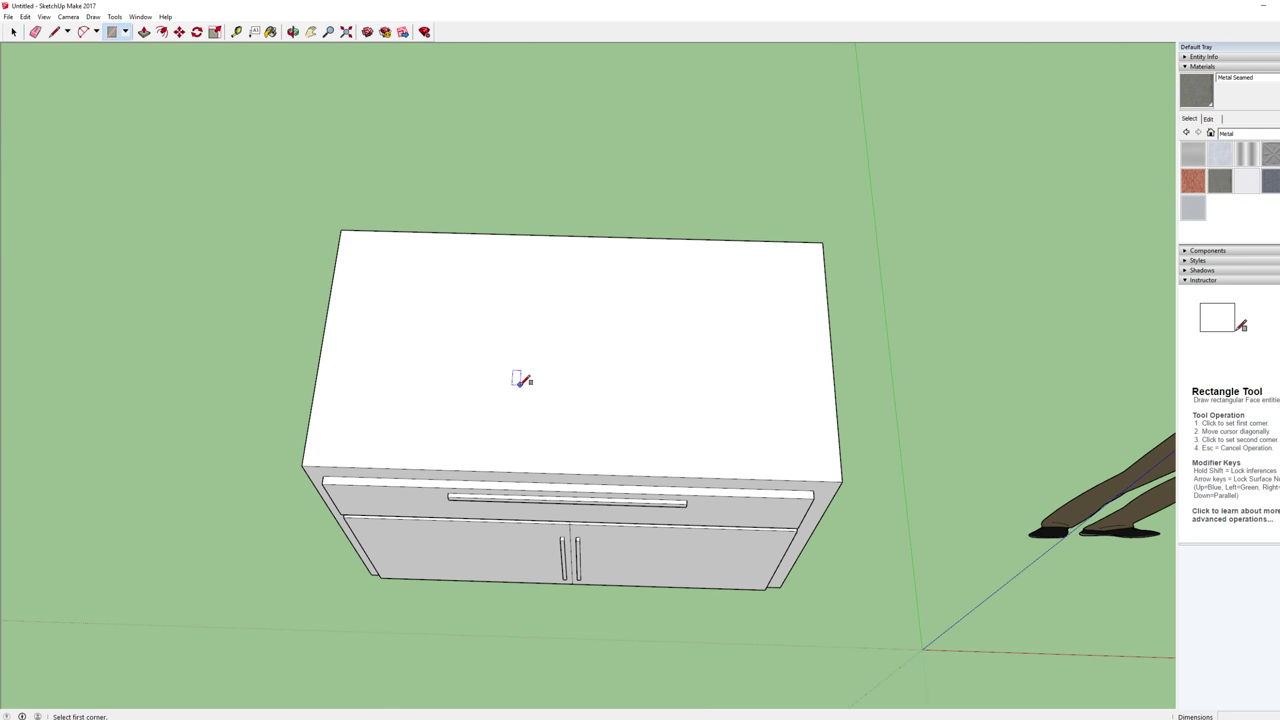
pyautogui.click(457, 421)
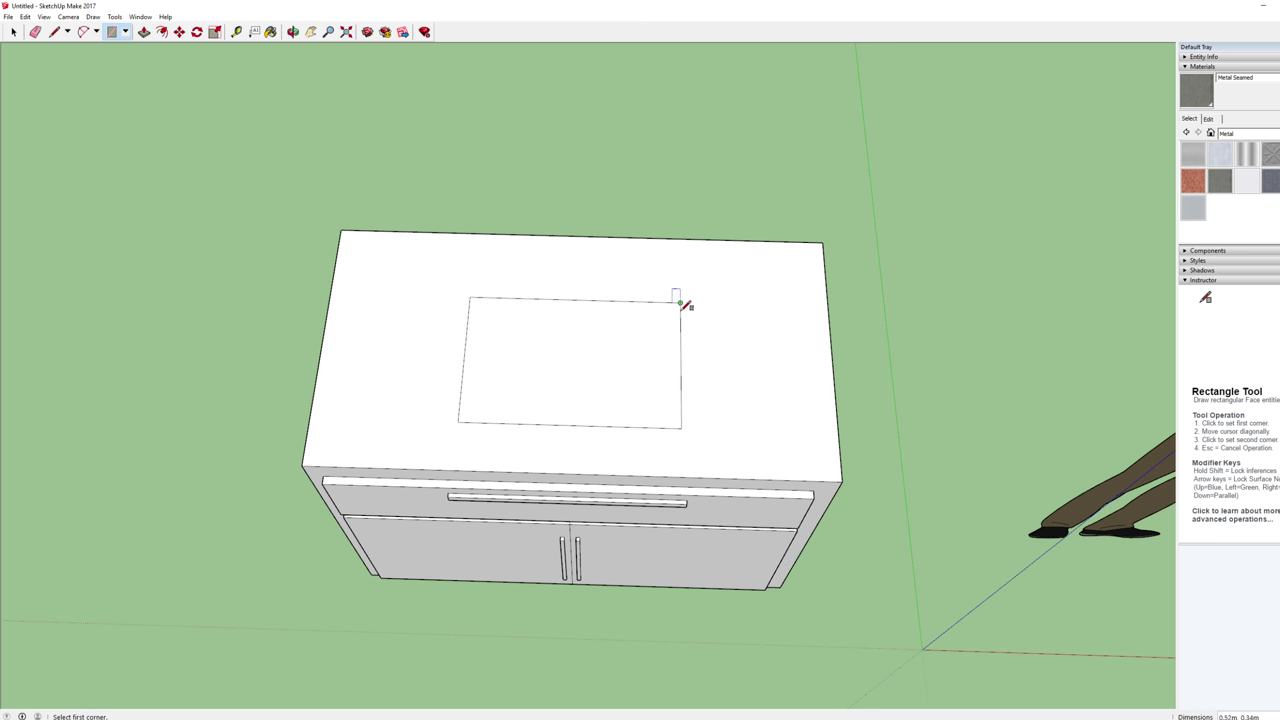
pyautogui.click(680, 302)
pyautogui.moveTo(880, 400); pyautogui.dragTo(645, 372, button='middle')
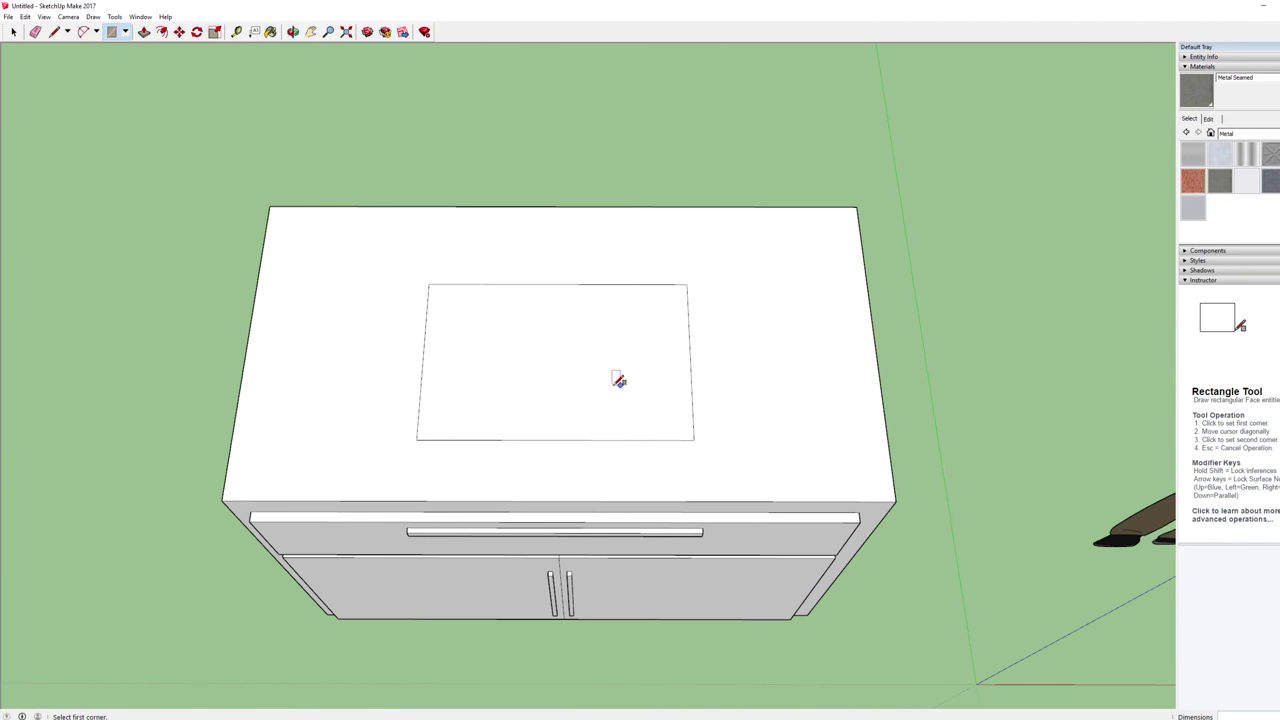
pyautogui.press('p')
pyautogui.moveTo(571, 376); pyautogui.dragTo(571, 392)
pyautogui.moveTo(571, 392); pyautogui.dragTo(623, 220, button='middle')
pyautogui.moveTo(634, 354); pyautogui.dragTo(700, 380, button='middle')
pyautogui.scroll(5, 531, 254)
# Step: Pull the small square behind the sink up into a faucet block and extend its front into a spout
pyautogui.press('r')
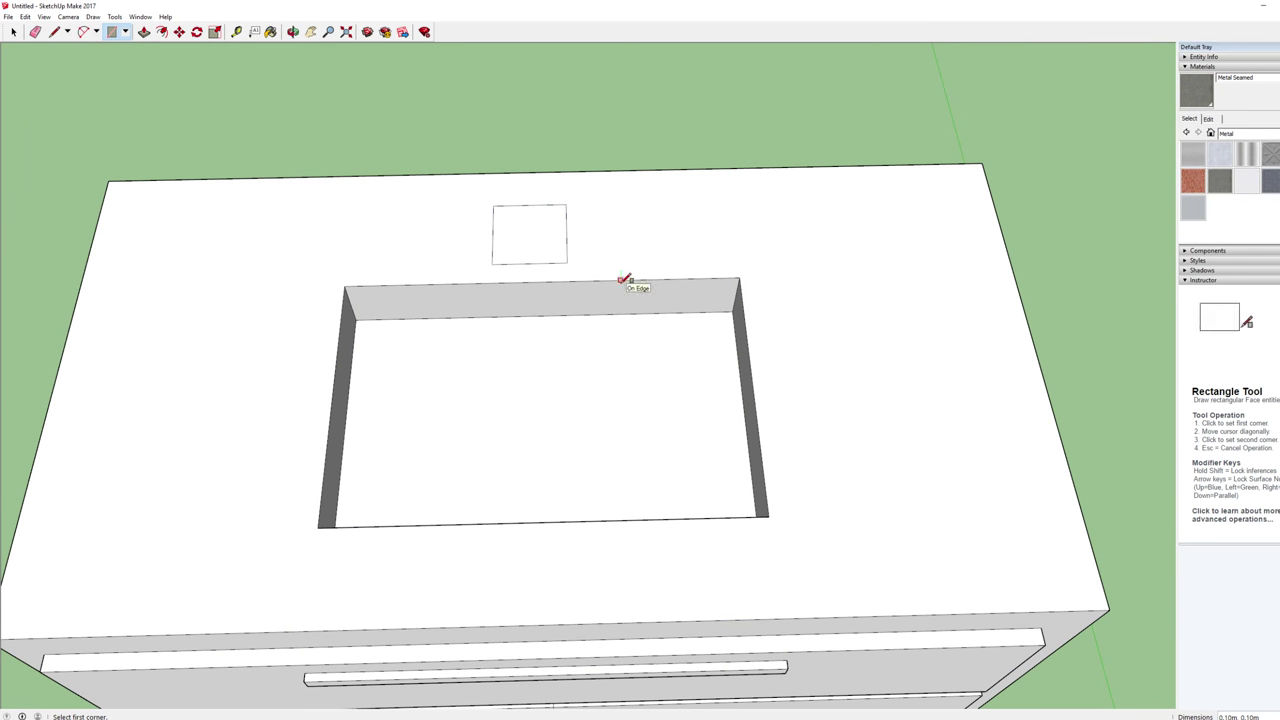
pyautogui.press('p')
pyautogui.moveTo(512, 255); pyautogui.dragTo(470, 154)
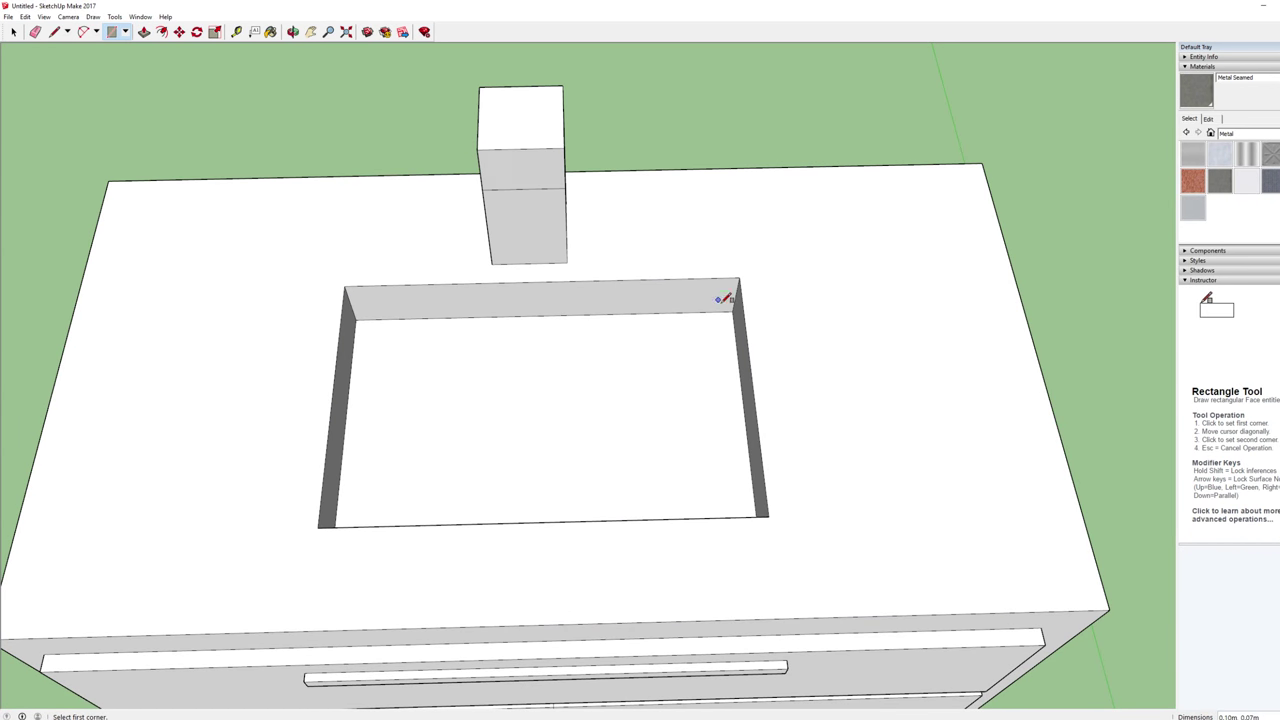
pyautogui.moveTo(724, 298); pyautogui.dragTo(528, 177, button='middle')
pyautogui.press('p')
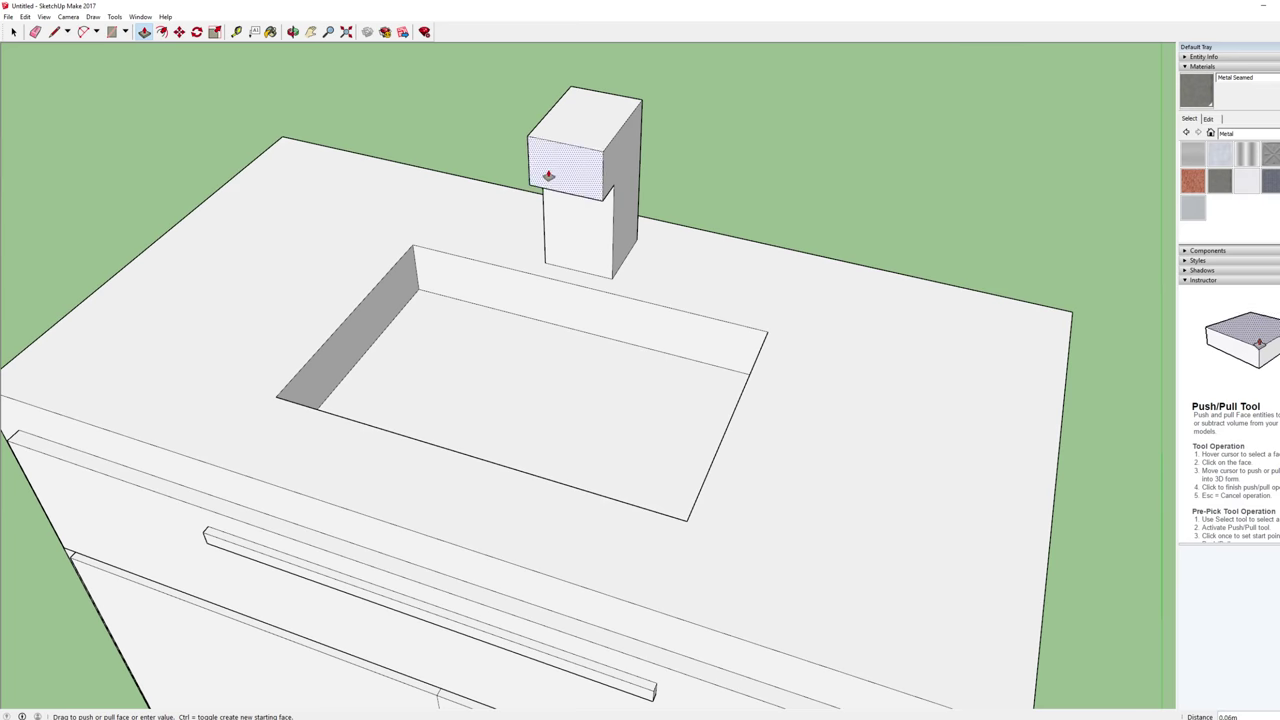
pyautogui.moveTo(548, 176); pyautogui.dragTo(509, 217)
# Step: Draw a rectangle on the spout's front face
pyautogui.moveTo(771, 323); pyautogui.dragTo(863, 257, button='middle')
pyautogui.press('p')
pyautogui.press('r')
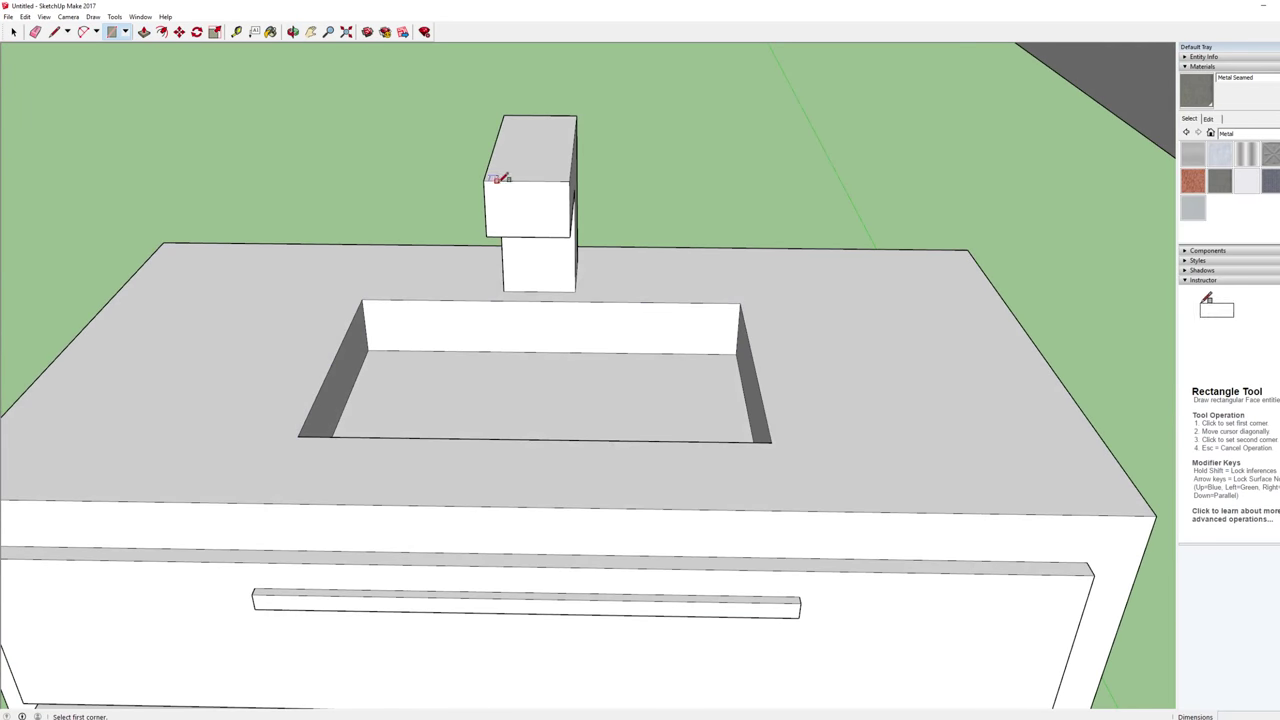
pyautogui.click(492, 181)
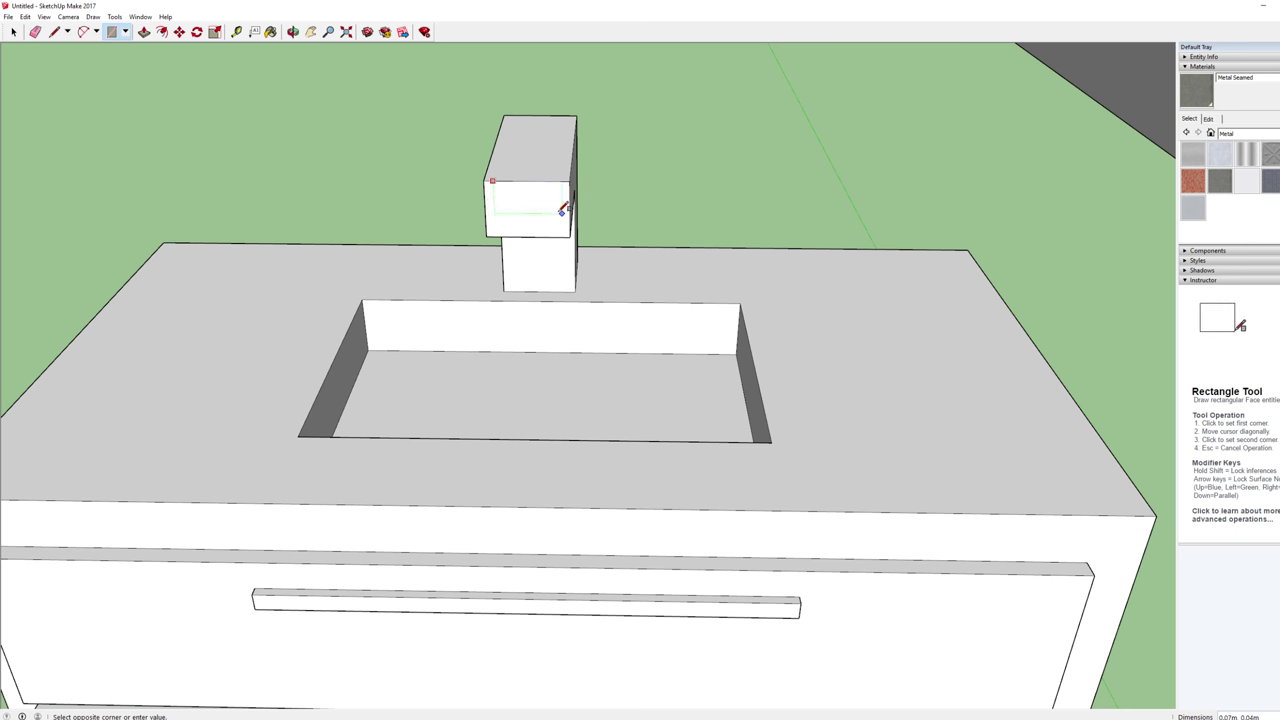
pyautogui.click(564, 211)
pyautogui.scroll(10, 645, 280)
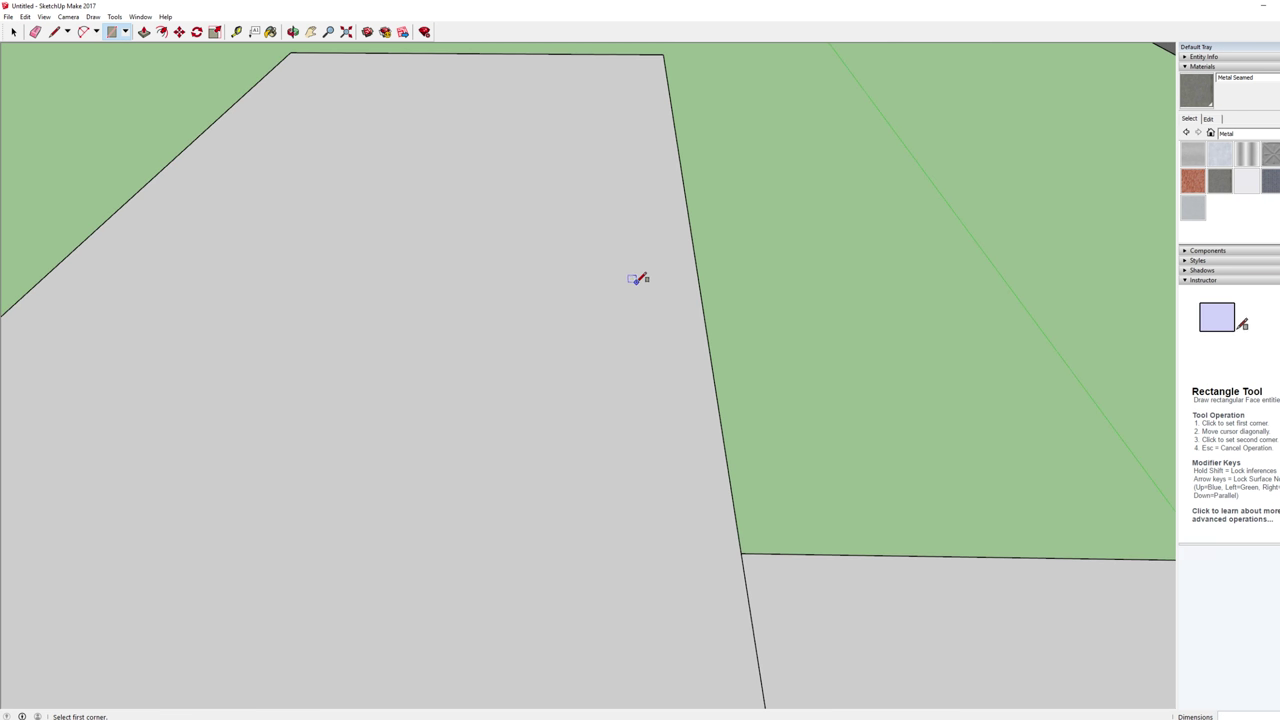
pyautogui.scroll(-5, 640, 289)
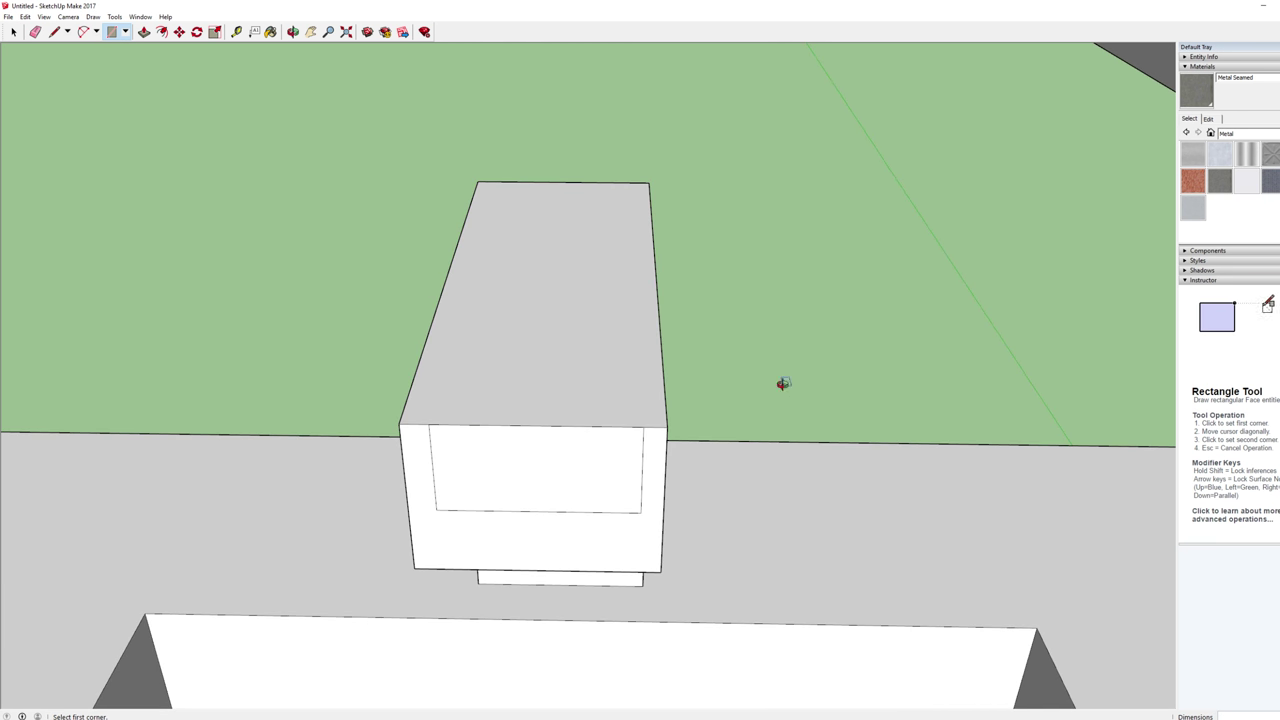
pyautogui.moveTo(783, 383)
pyautogui.mouseDown(button='middle')
pyautogui.moveTo(797, 240)
pyautogui.moveTo(787, 252)
pyautogui.mouseUp(button='middle')
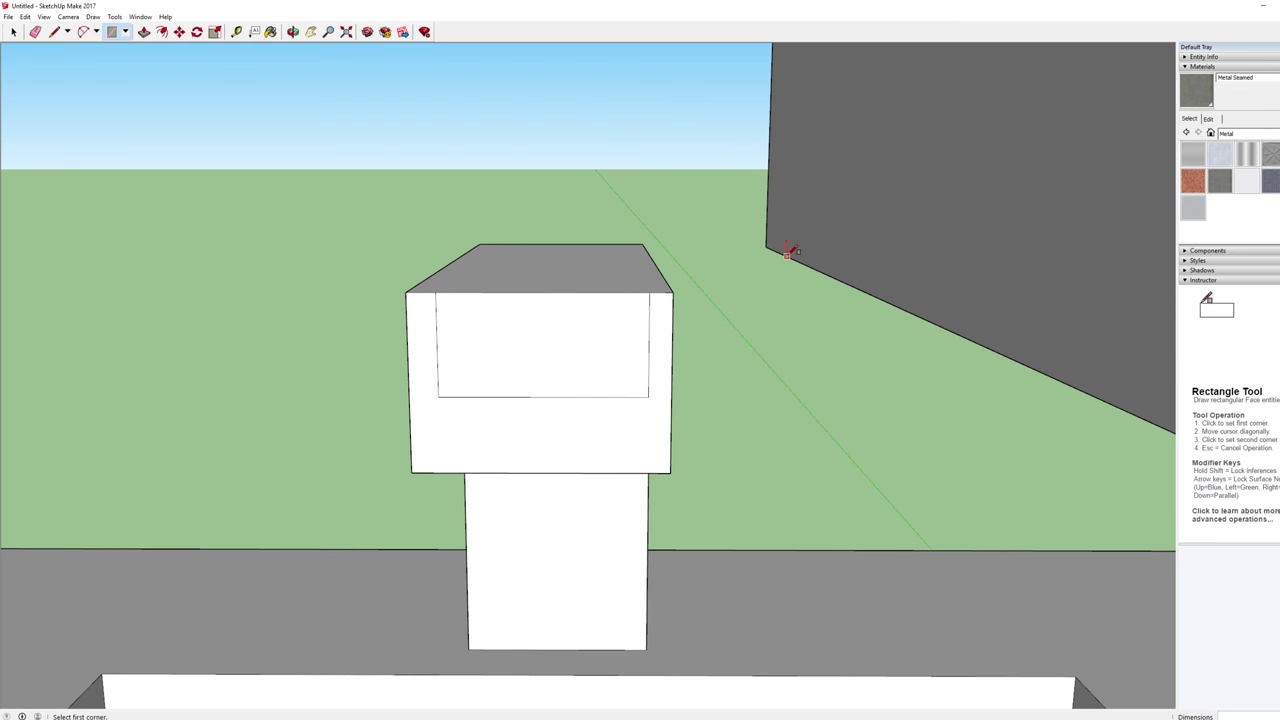
# Step: Move the rectangle's top edge down to slope the spout top into an outlet
pyautogui.press('m')
pyautogui.click(537, 291)
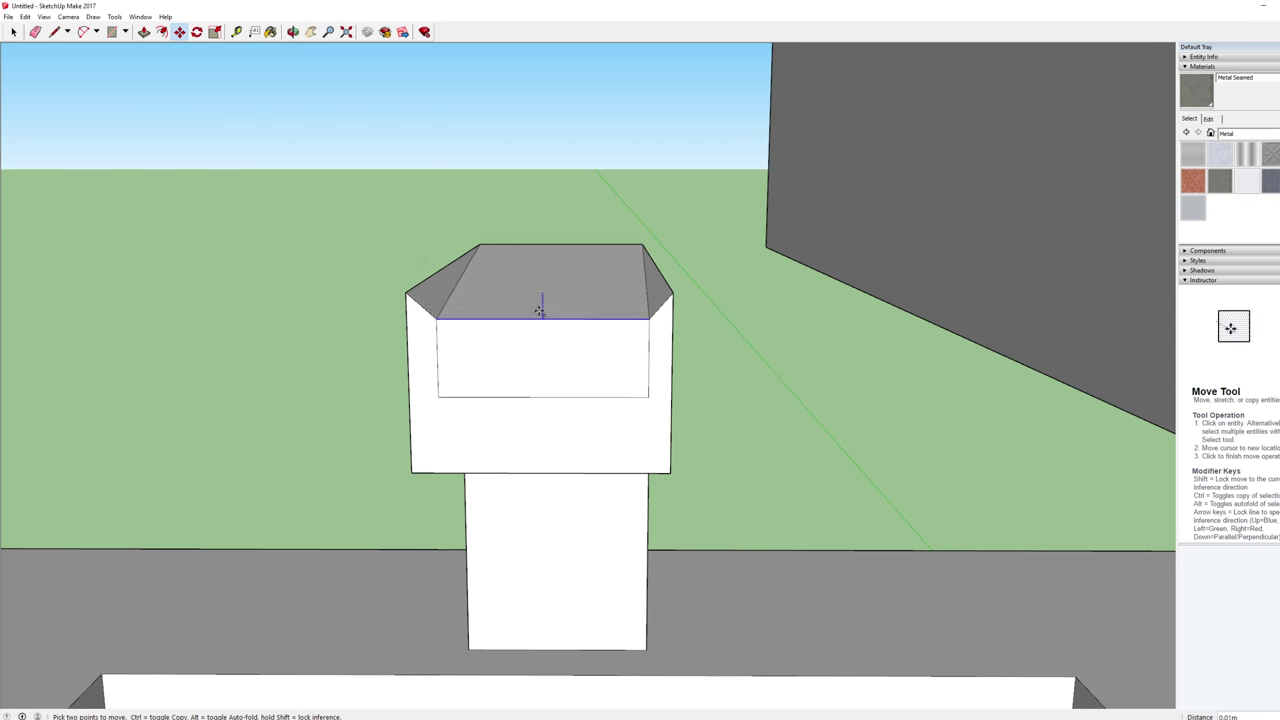
pyautogui.click(522, 400)
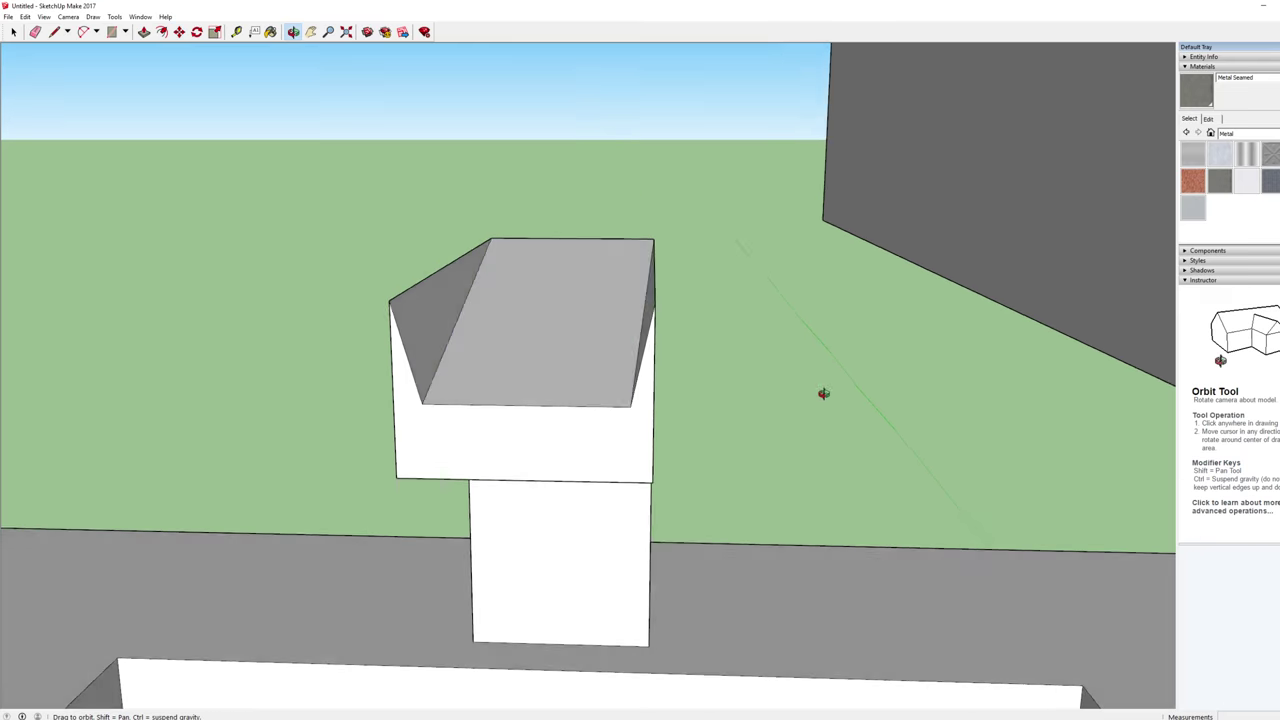
pyautogui.moveTo(823, 389); pyautogui.dragTo(766, 457, button='middle')
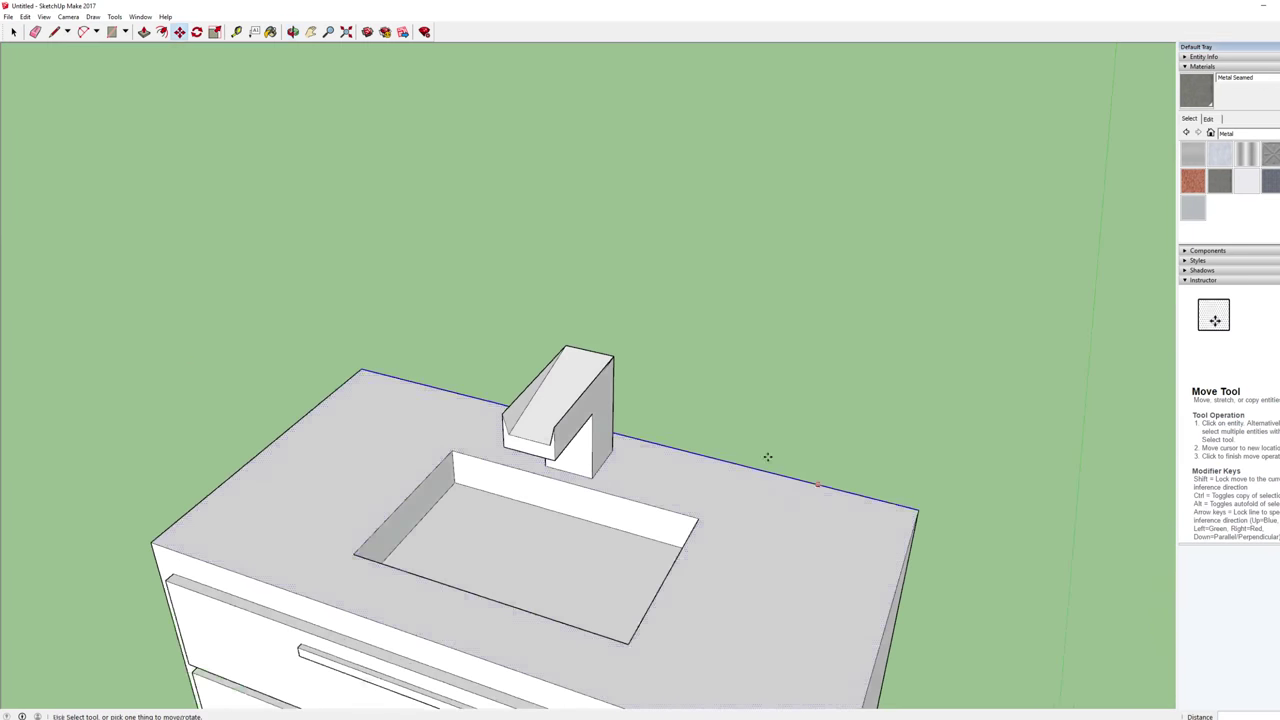
pyautogui.scroll(-5, 737, 409)
pyautogui.moveTo(737, 409); pyautogui.dragTo(846, 490, button='middle')
pyautogui.scroll(5, 657, 406)
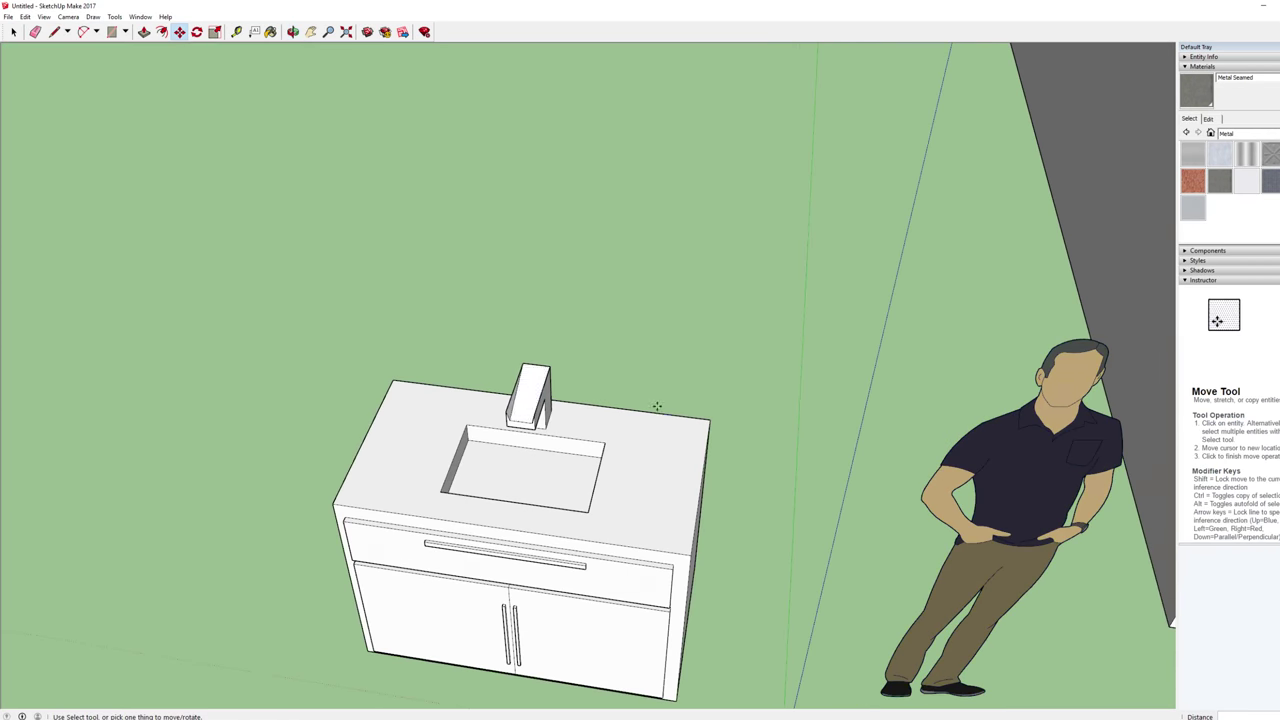
# Step: Draw 0.03m tap-knob circles beside the faucet and raise the right one 0.01m
pyautogui.moveTo(723, 423); pyautogui.dragTo(622, 428, button='middle')
pyautogui.press('c')
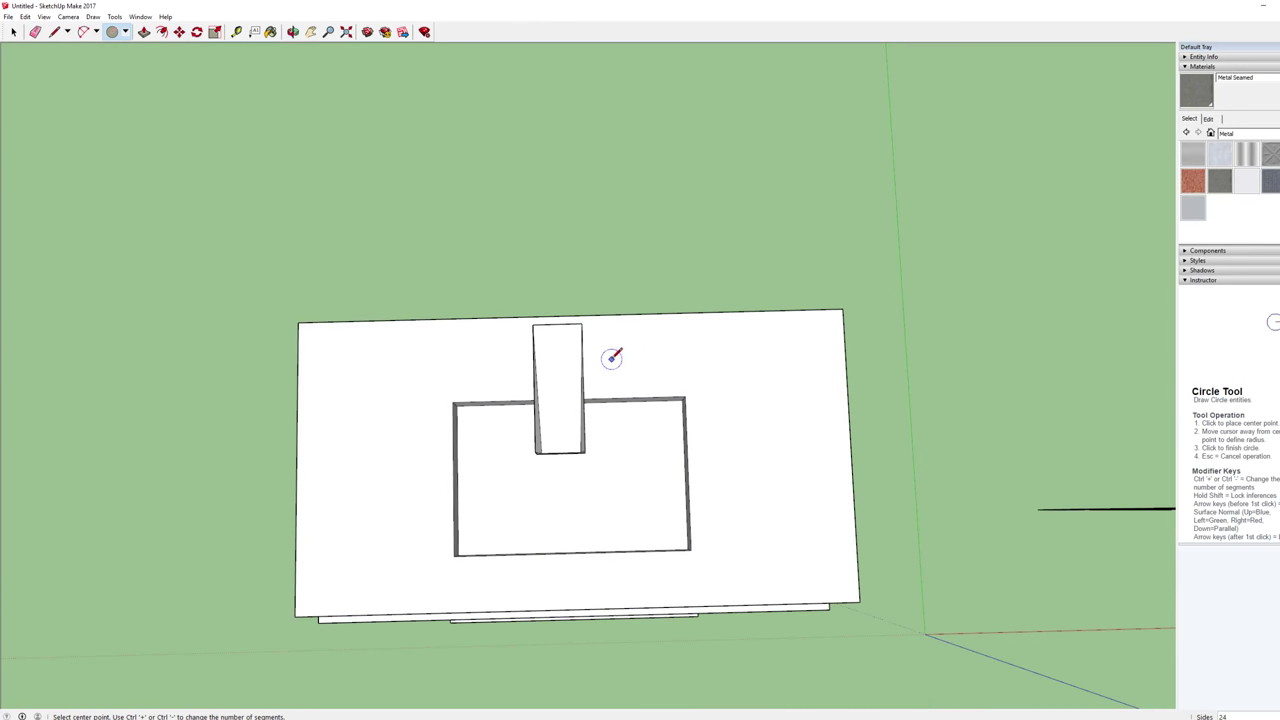
pyautogui.click(615, 358)
pyautogui.click(628, 352)
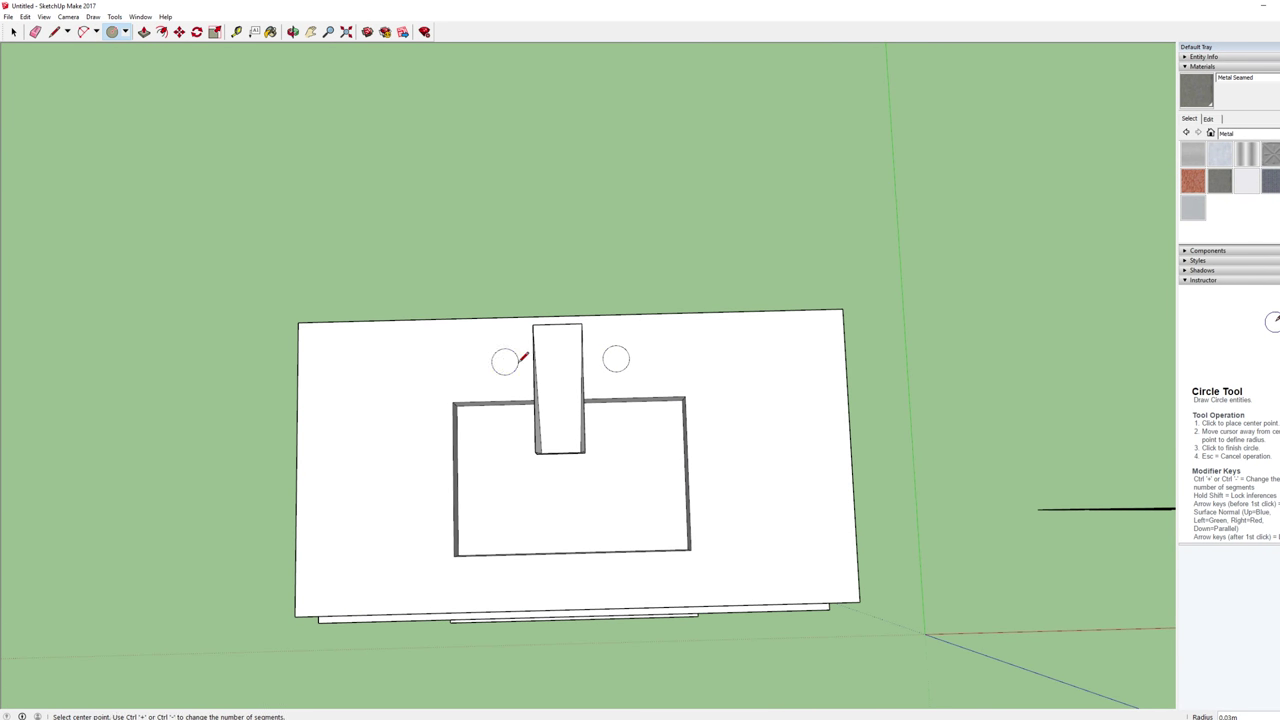
pyautogui.moveTo(519, 362); pyautogui.dragTo(714, 226, button='middle')
pyautogui.scroll(4, 663, 286)
pyautogui.press('p')
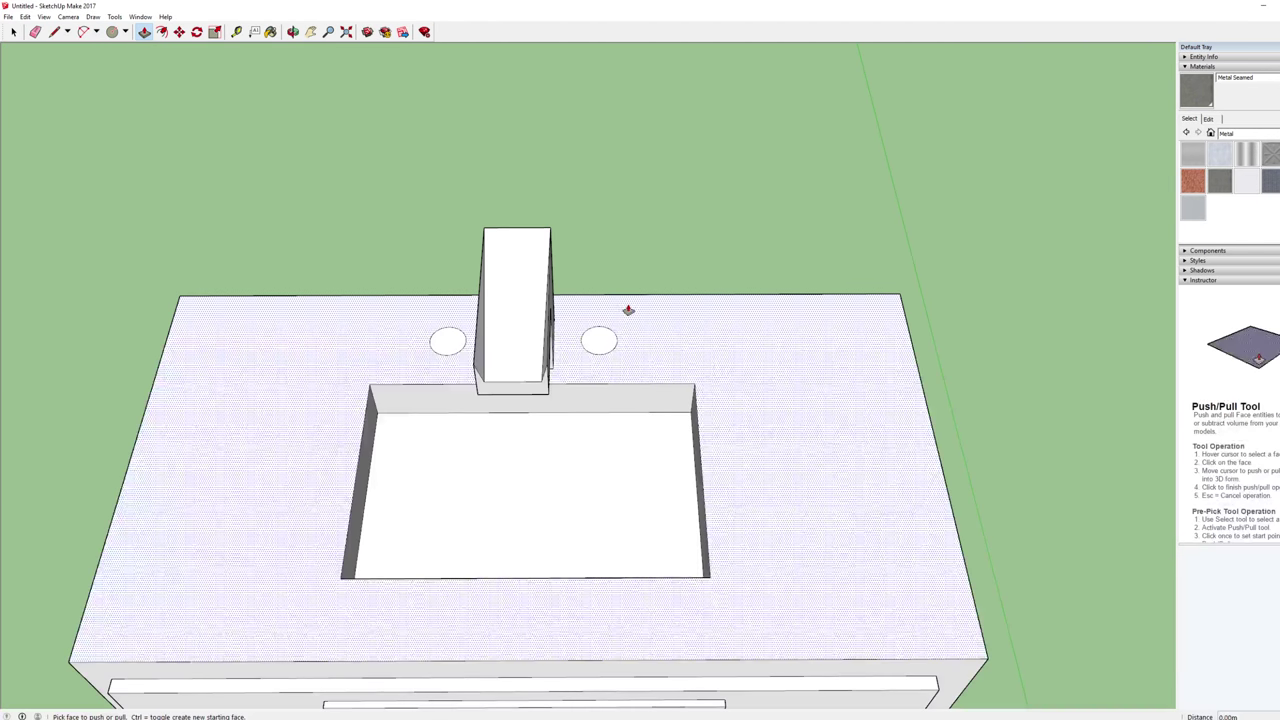
pyautogui.moveTo(600, 340); pyautogui.dragTo(600, 334)
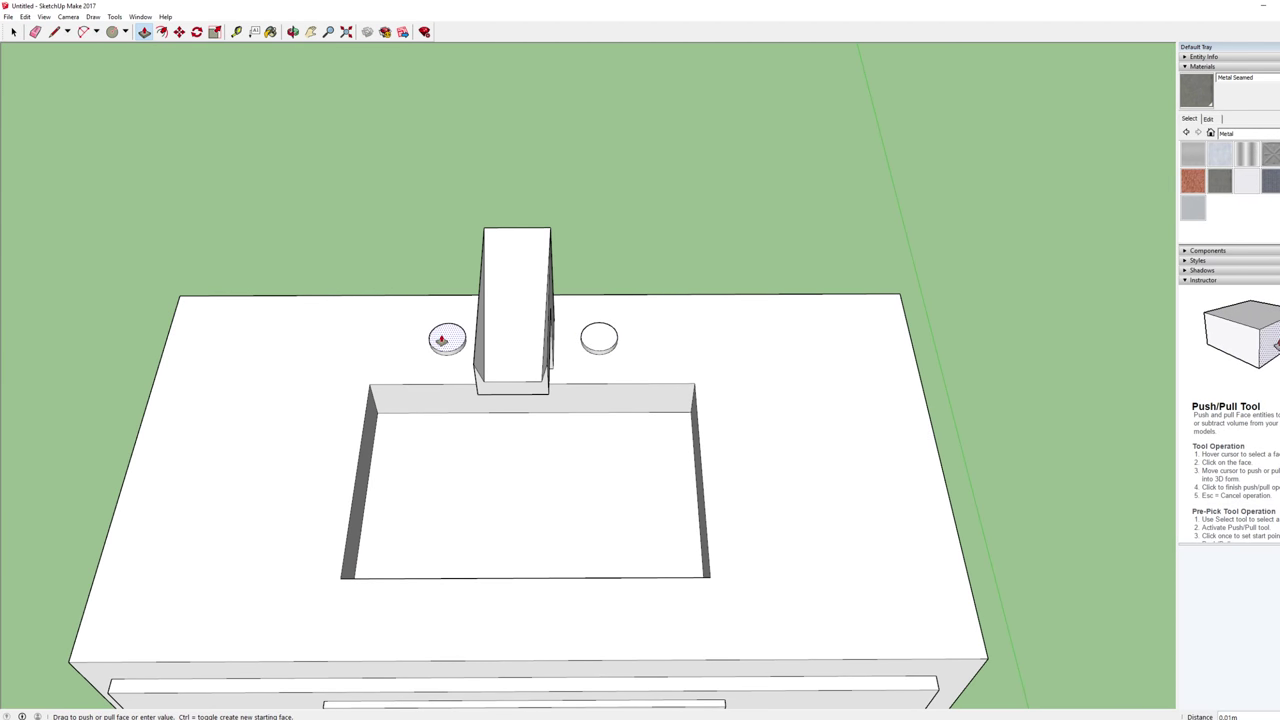
pyautogui.press('space')
pyautogui.scroll(-6, 797, 374)
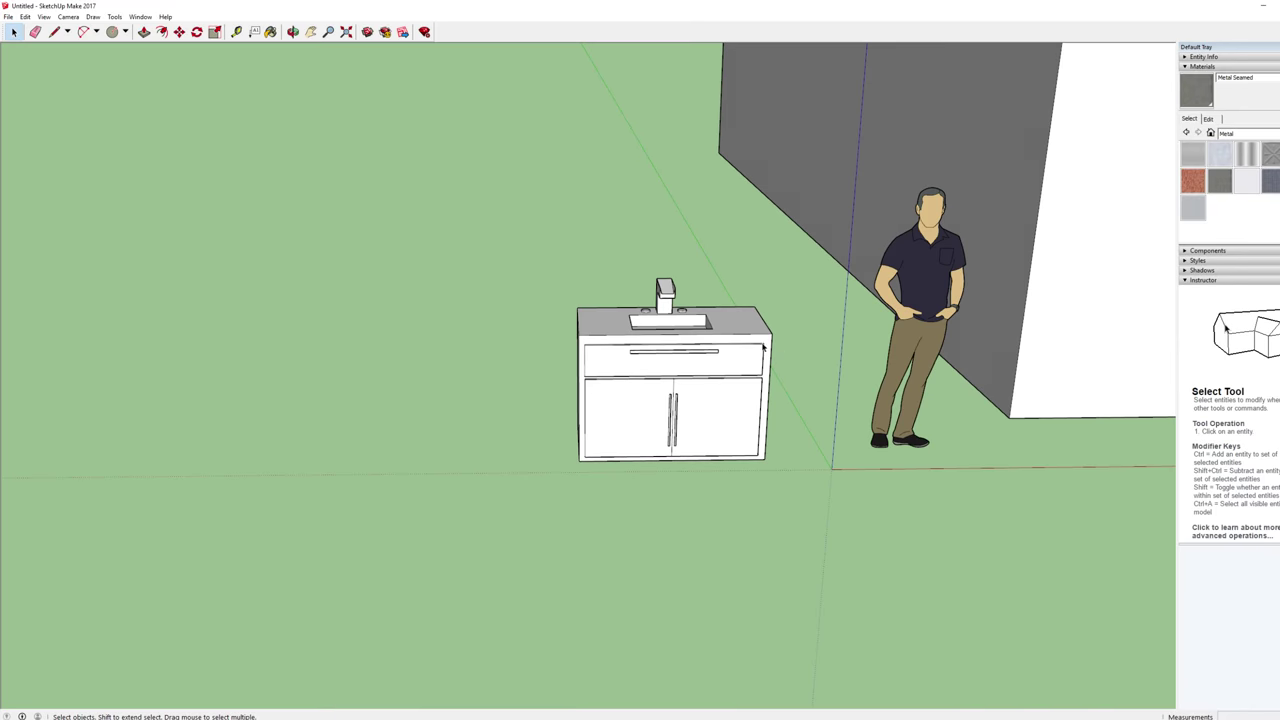
pyautogui.moveTo(764, 346); pyautogui.dragTo(521, 393, button='middle')
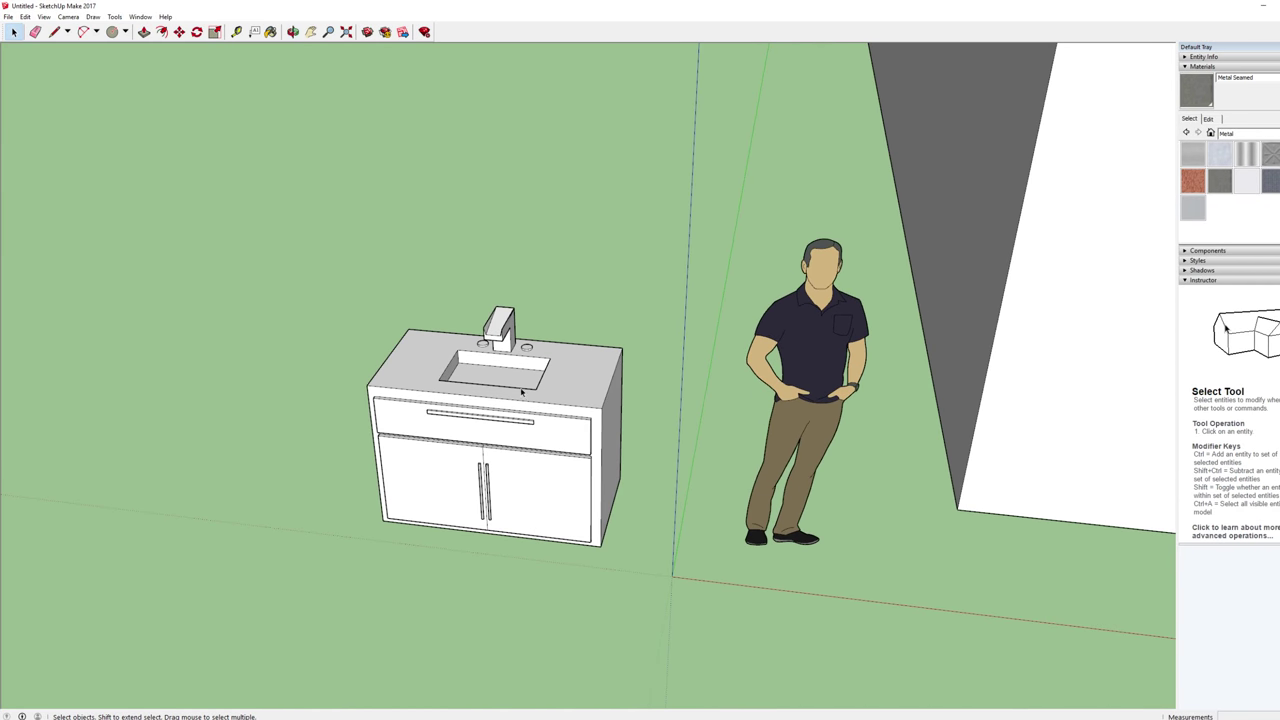
# Step: Paint the sink basin with the Aluminum material from the Metal library
pyautogui.click(1193, 154)
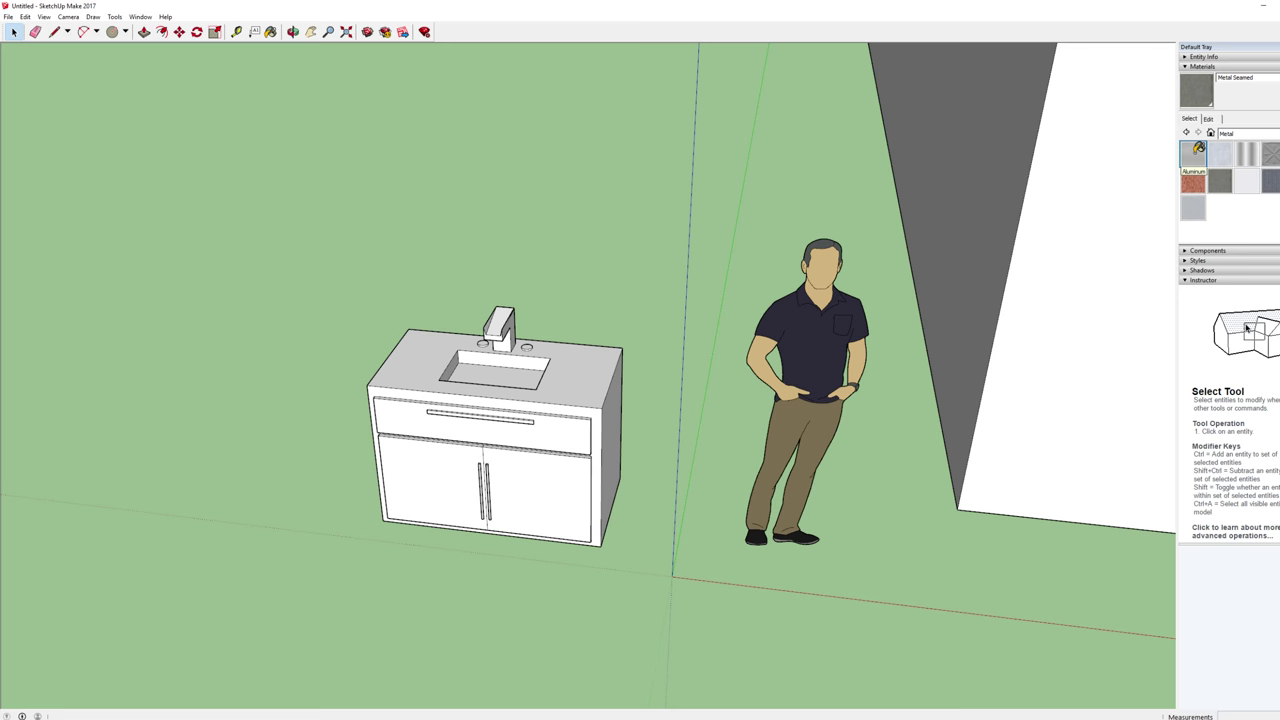
pyautogui.click(526, 362)
pyautogui.moveTo(520, 370); pyautogui.dragTo(460, 330, button='middle')
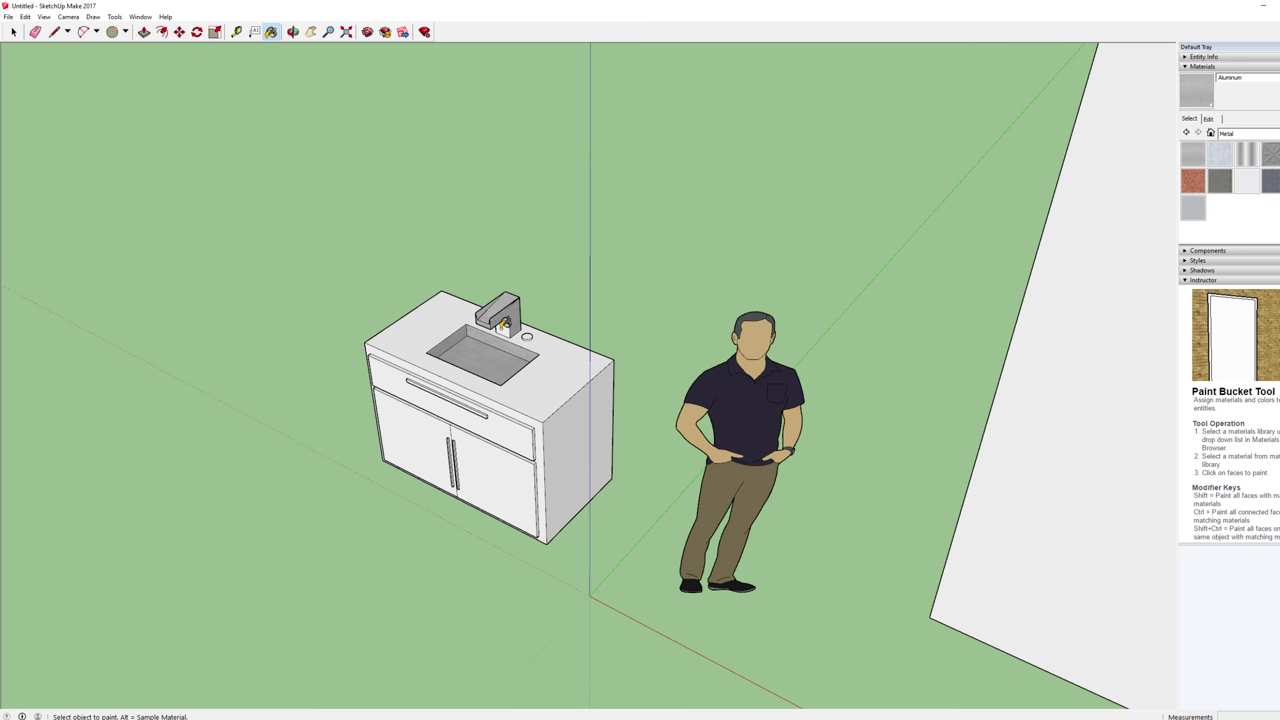
pyautogui.moveTo(568, 320); pyautogui.dragTo(663, 380, button='middle')
pyautogui.scroll(3, 571, 360)
pyautogui.scroll(-3, 566, 327)
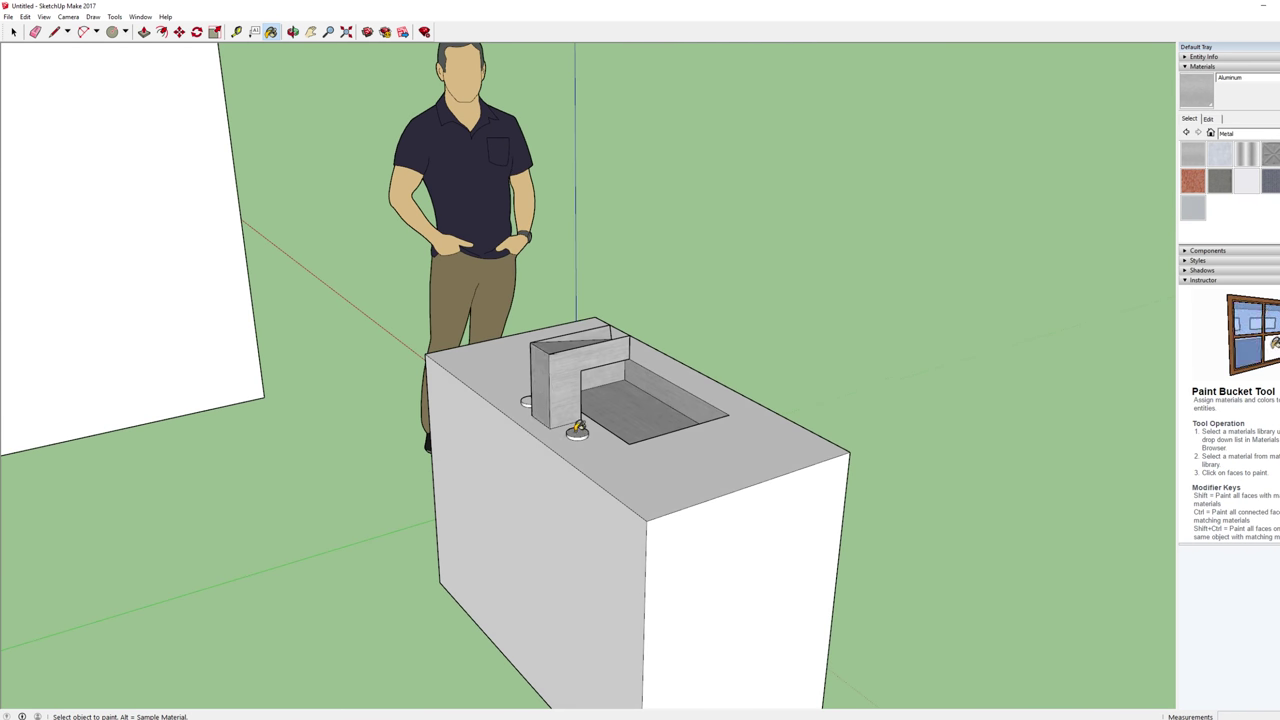
pyautogui.moveTo(528, 397); pyautogui.dragTo(291, 420, button='middle')
pyautogui.click(1226, 134)
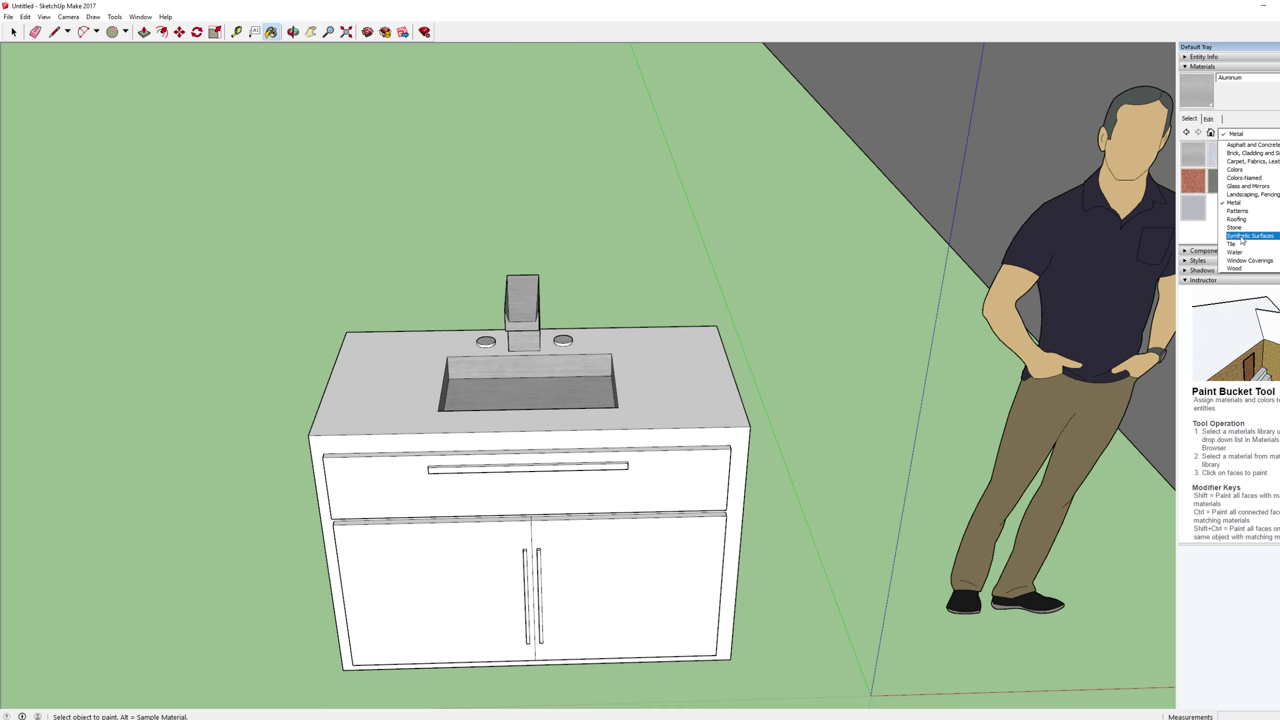
# Step: Paint the countertop Carrera Marble from the Stone library, after briefly trying Granite Dark Gray
pyautogui.click(1236, 228)
pyautogui.click(1194, 153)
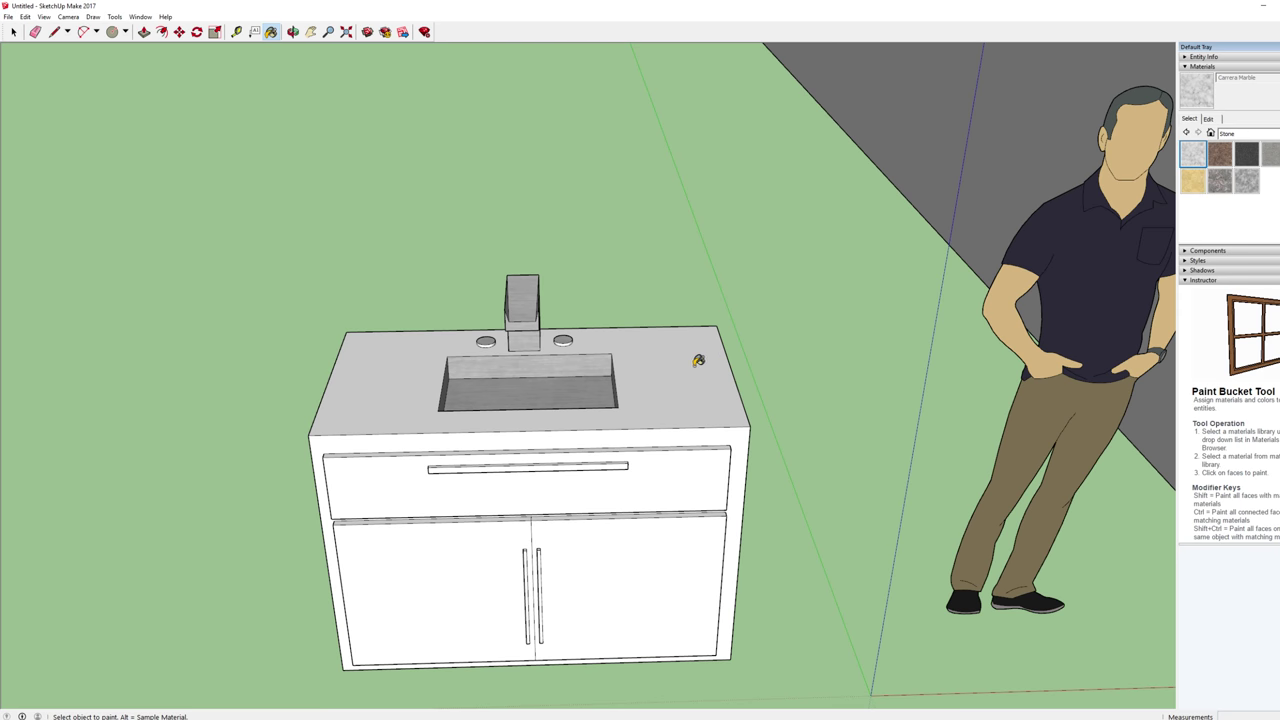
pyautogui.click(699, 362)
pyautogui.moveTo(824, 340); pyautogui.dragTo(800, 277, button='middle')
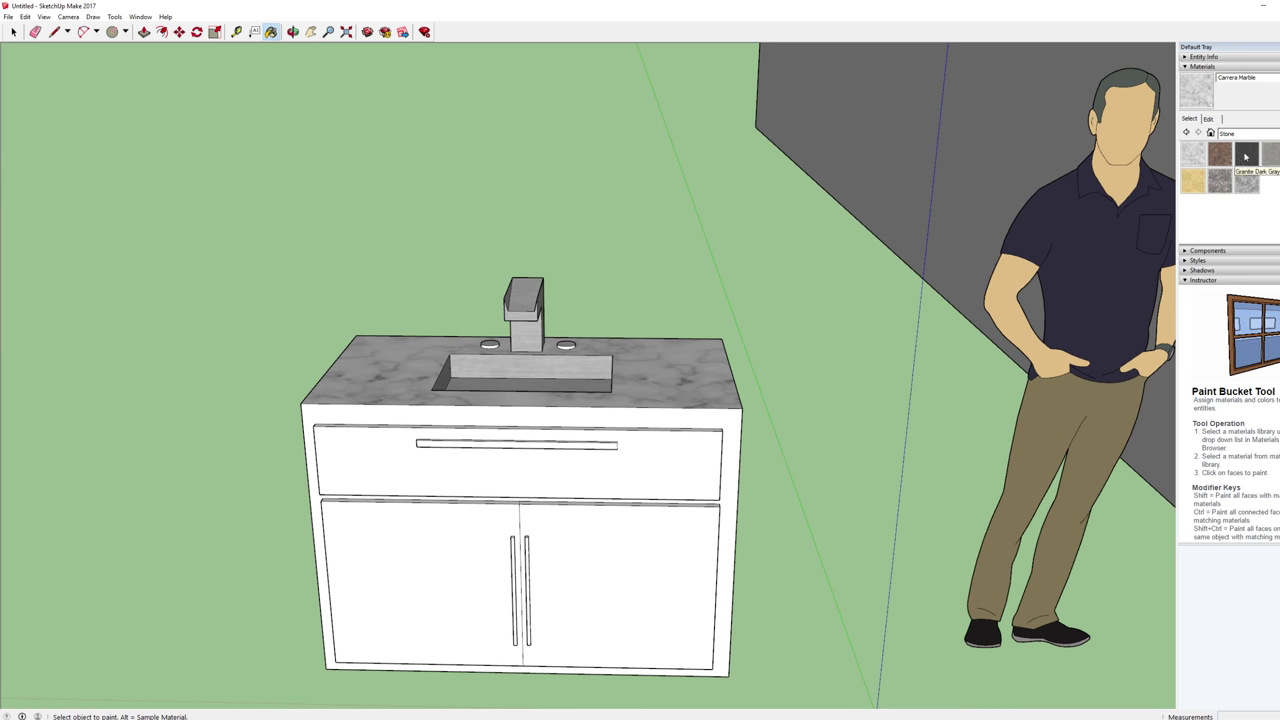
pyautogui.click(1245, 155)
pyautogui.click(694, 357)
pyautogui.moveTo(710, 357)
pyautogui.mouseDown(button='middle')
pyautogui.moveTo(737, 357)
pyautogui.moveTo(957, 246)
pyautogui.moveTo(940, 330)
pyautogui.mouseUp(button='middle')
pyautogui.click(1191, 152)
pyautogui.click(676, 356)
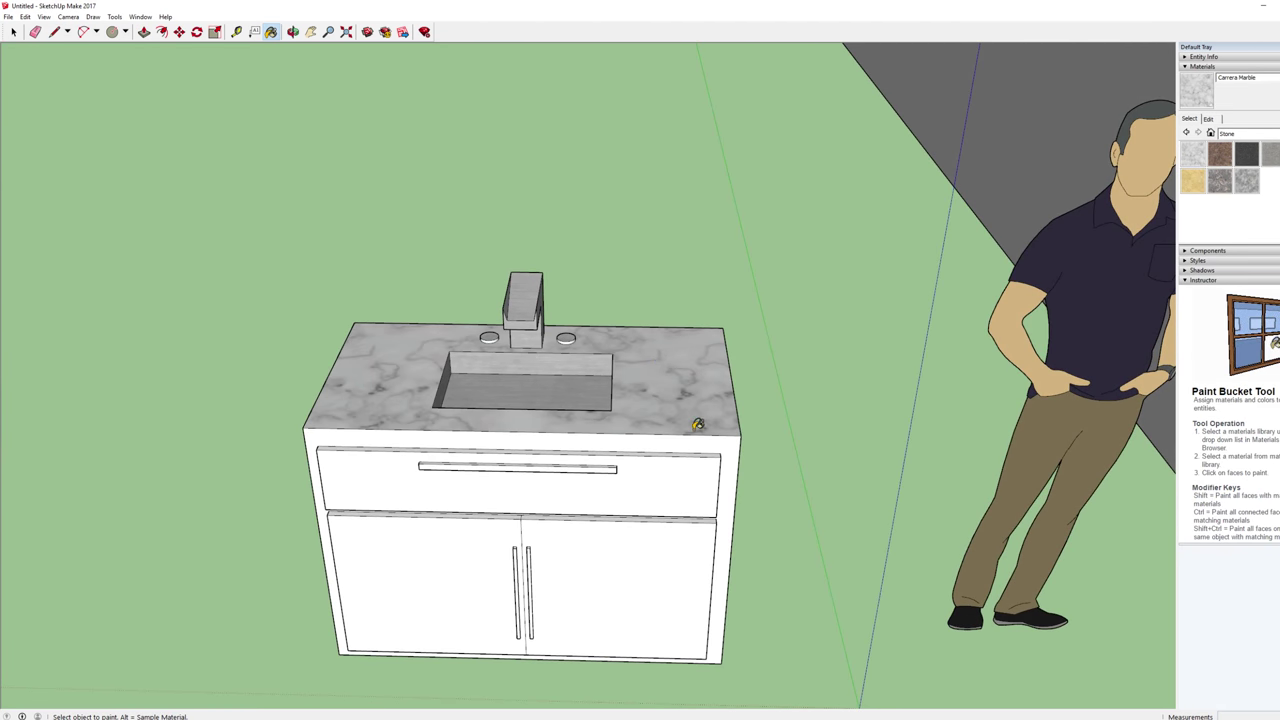
pyautogui.moveTo(699, 424); pyautogui.dragTo(748, 308, button='middle')
# Step: Paint the doors, drawer front and frame Wood Veneer 02, replacing a trial Wood Cherry Original
pyautogui.click(1246, 135)
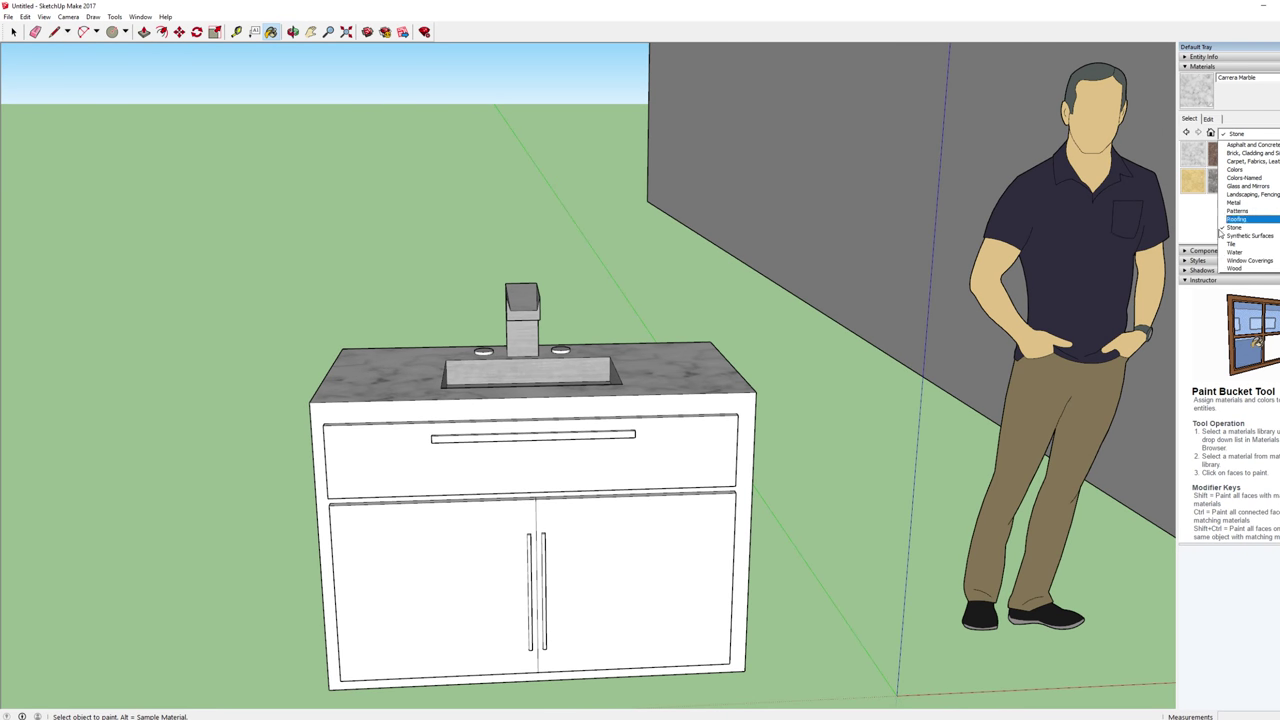
pyautogui.click(1238, 269)
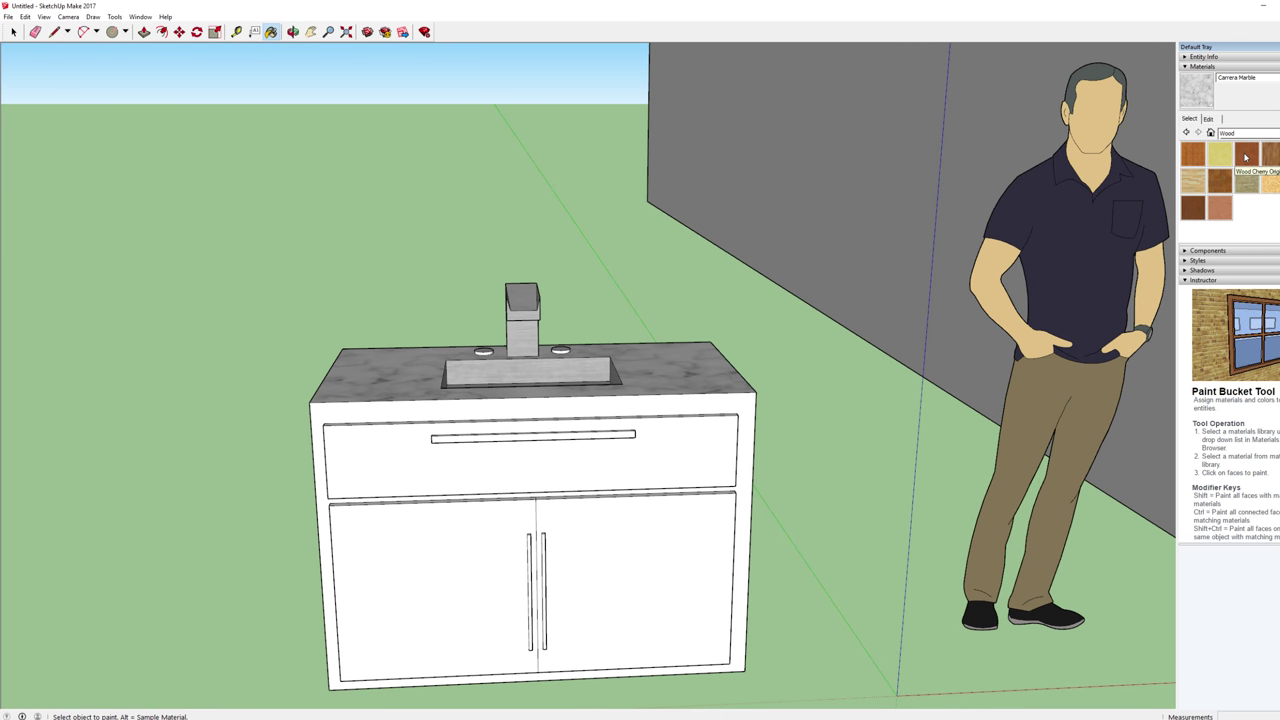
pyautogui.click(1246, 157)
pyautogui.click(672, 546)
pyautogui.click(654, 467)
pyautogui.click(510, 560)
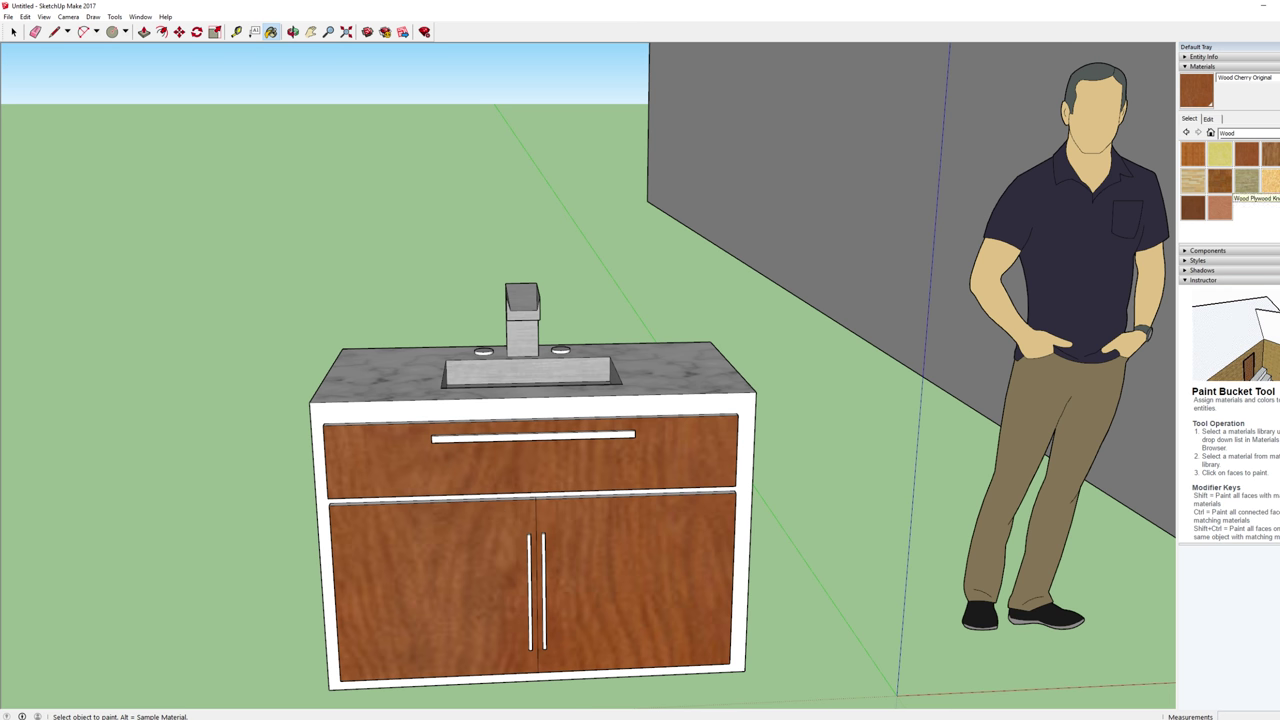
pyautogui.click(1219, 207)
pyautogui.click(709, 523)
pyautogui.click(457, 569)
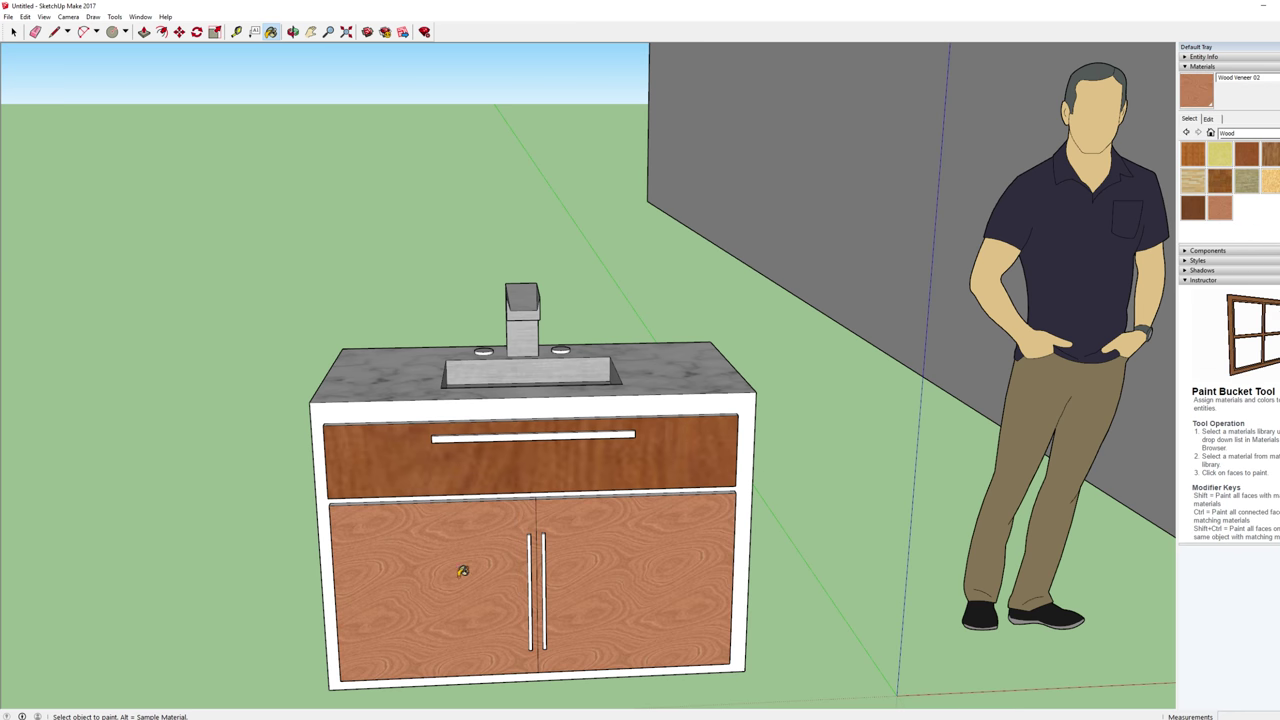
pyautogui.click(418, 442)
pyautogui.click(510, 408)
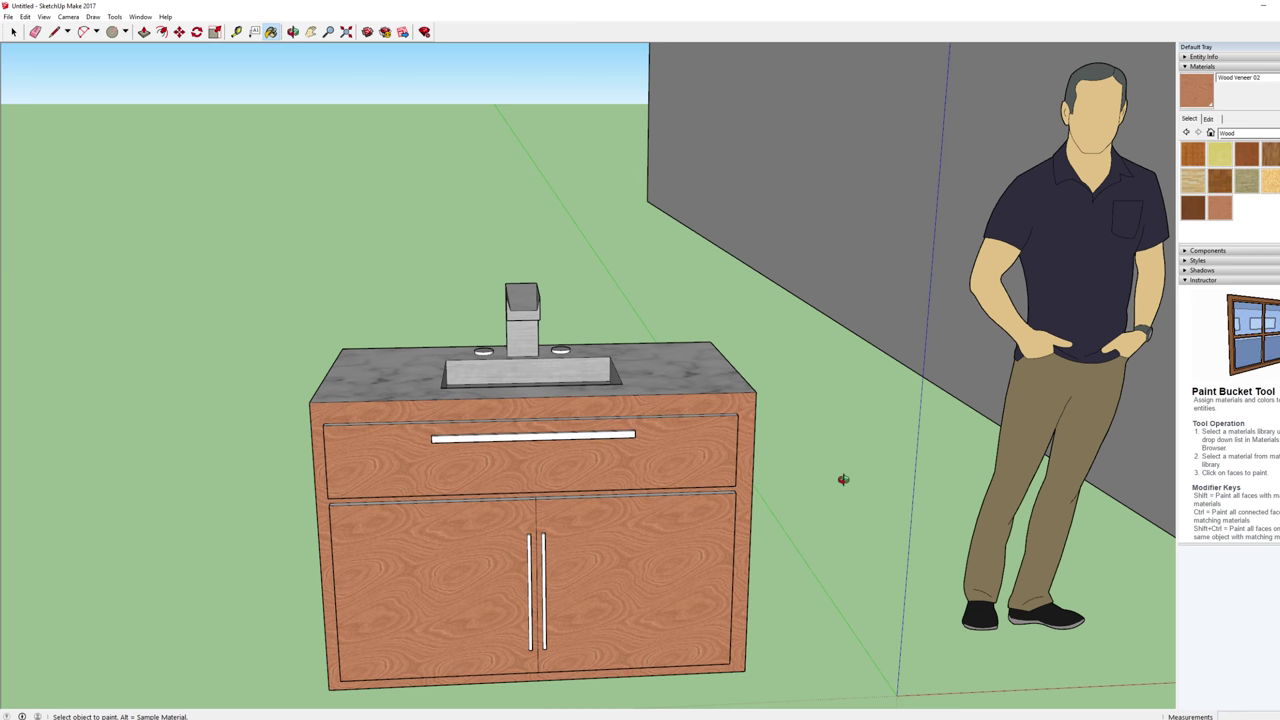
# Step: Paint the cabinet's right side, left side, bottom and back in Wood Veneer 02
pyautogui.moveTo(843, 479); pyautogui.dragTo(703, 449, button='middle')
pyautogui.click(705, 450)
pyautogui.moveTo(397, 446)
pyautogui.mouseDown(button='middle')
pyautogui.moveTo(594, 440)
pyautogui.moveTo(413, 488)
pyautogui.moveTo(537, 481)
pyautogui.moveTo(524, 587)
pyautogui.mouseUp(button='middle')
pyautogui.click(413, 488)
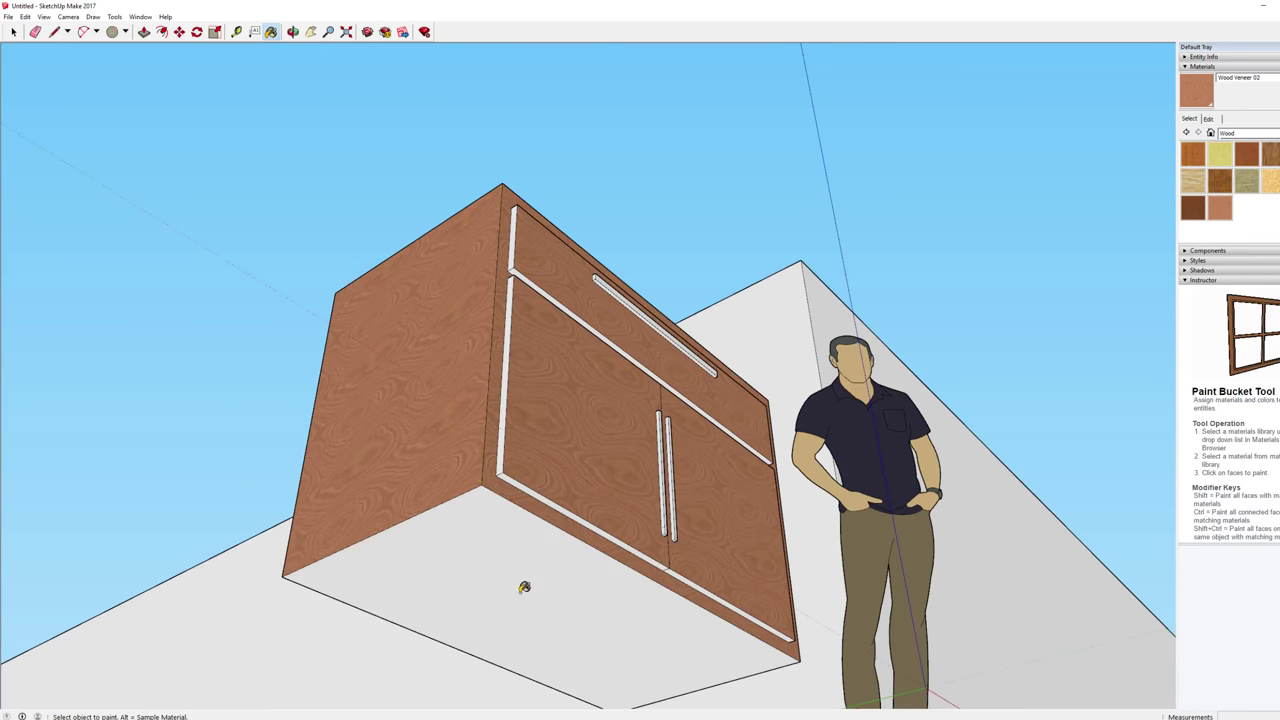
pyautogui.click(487, 580)
pyautogui.moveTo(353, 425)
pyautogui.mouseDown(button='middle')
pyautogui.moveTo(766, 537)
pyautogui.moveTo(597, 494)
pyautogui.mouseUp(button='middle')
pyautogui.click(535, 475)
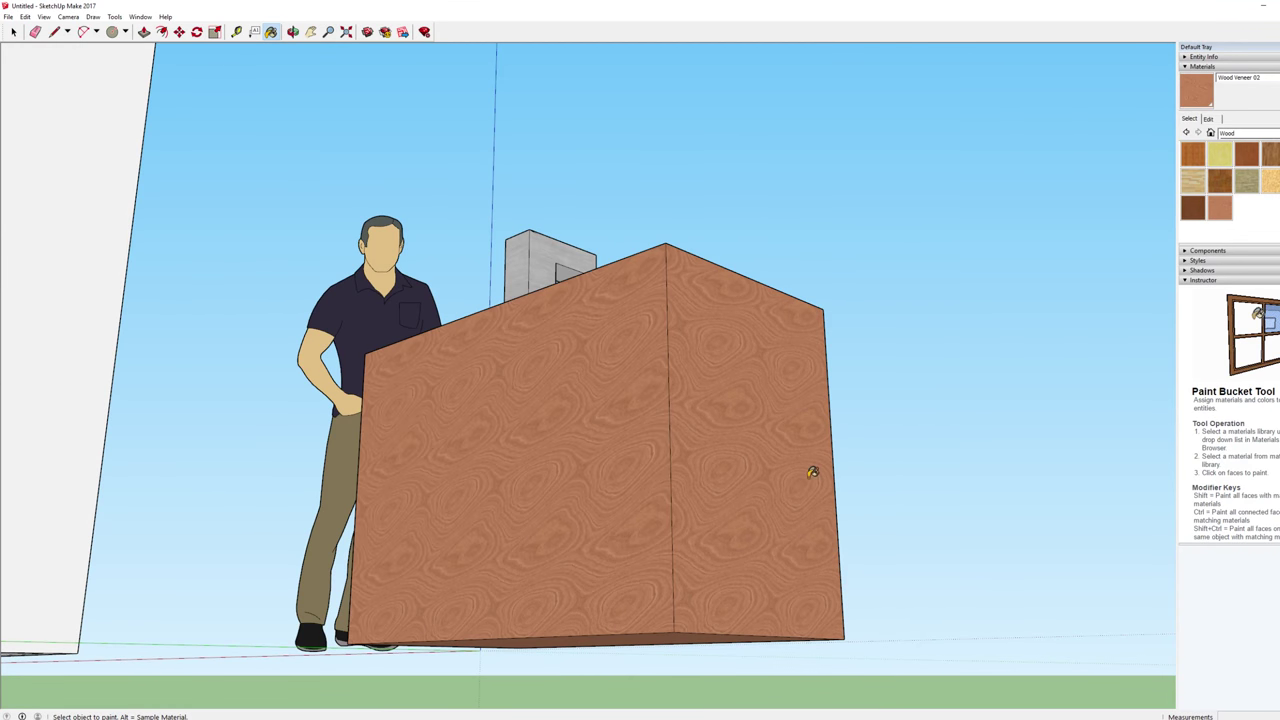
pyautogui.moveTo(812, 472); pyautogui.dragTo(238, 534, button='middle')
pyautogui.moveTo(815, 445)
pyautogui.mouseDown(button='middle')
pyautogui.moveTo(714, 551)
pyautogui.moveTo(557, 477)
pyautogui.moveTo(729, 471)
pyautogui.moveTo(632, 505)
pyautogui.moveTo(634, 531)
pyautogui.moveTo(834, 517)
pyautogui.moveTo(872, 362)
pyautogui.mouseUp(button='middle')
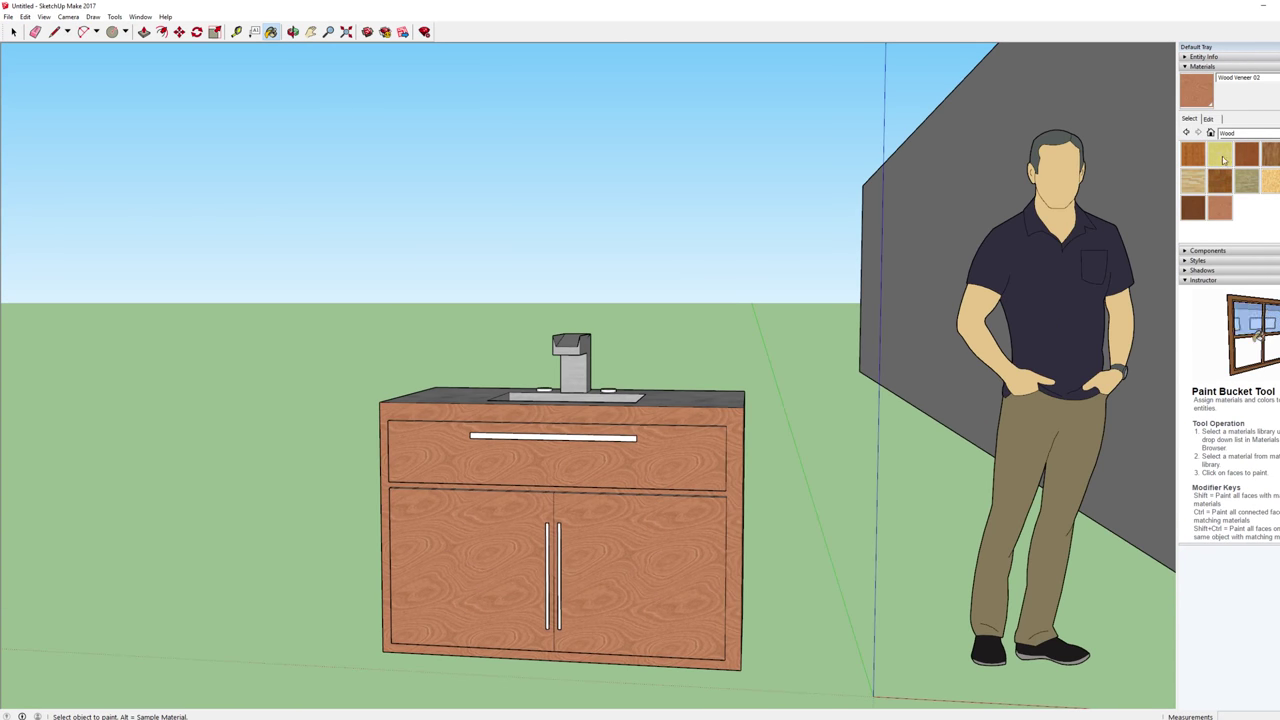
# Step: Paint the drawer bar and door handles with Metal Seamed from the Metal library
pyautogui.click(1245, 133)
pyautogui.click(1238, 204)
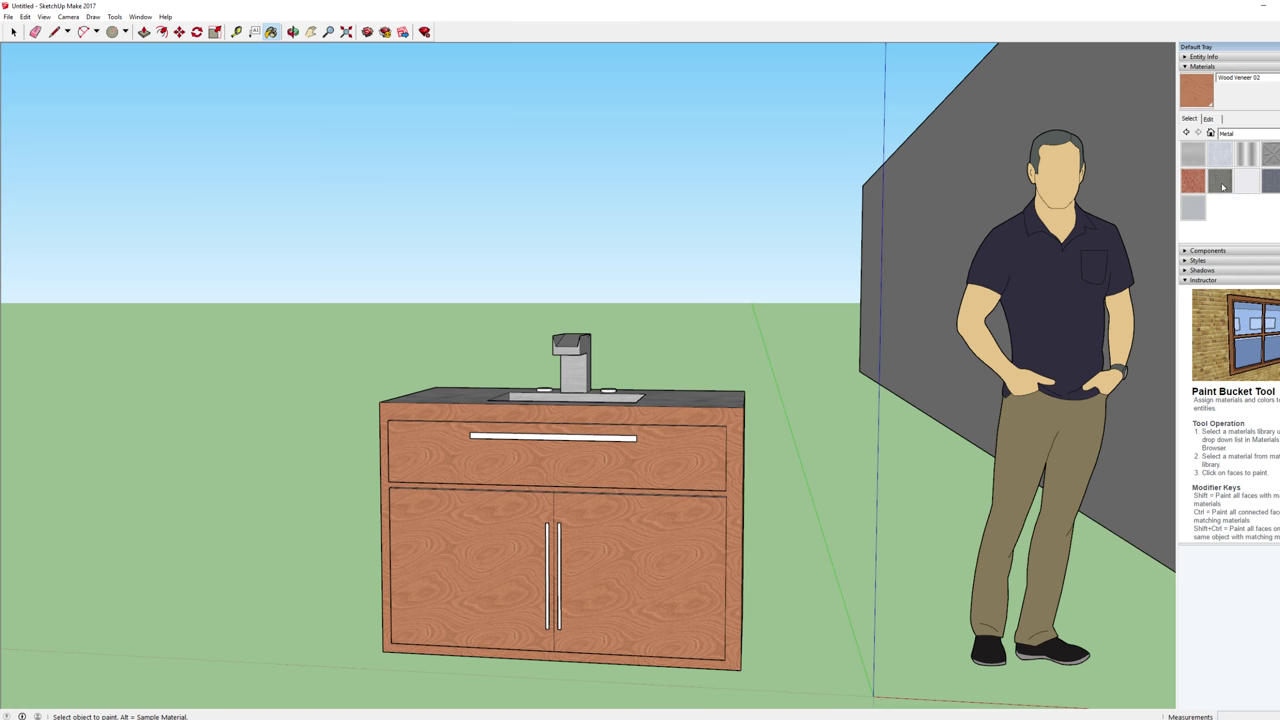
pyautogui.click(1219, 179)
pyautogui.scroll(2, 591, 430)
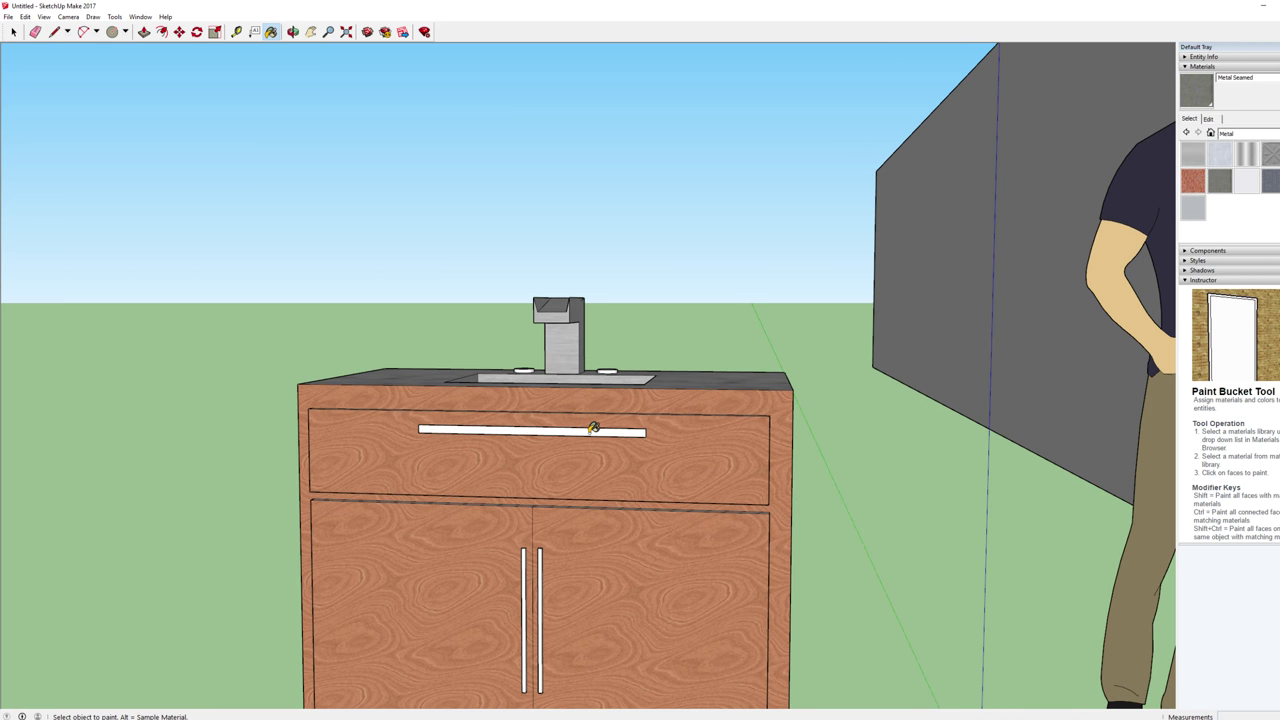
pyautogui.click(594, 428)
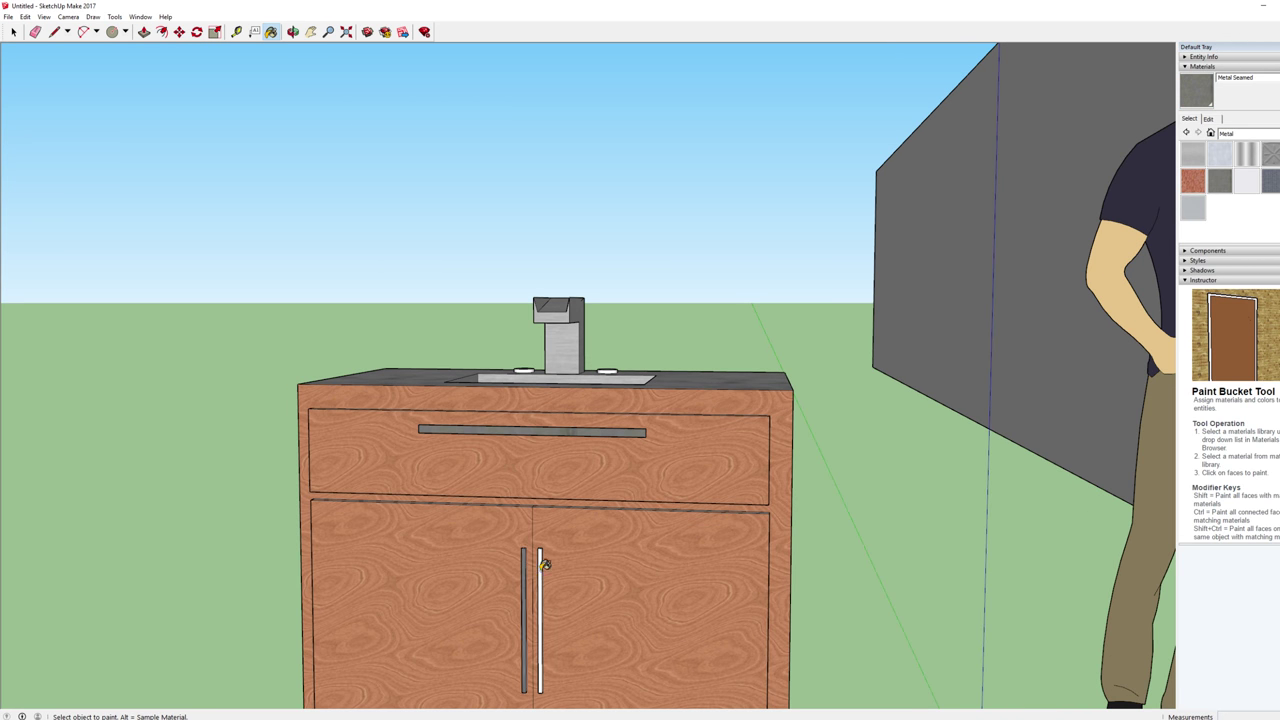
pyautogui.click(542, 566)
pyautogui.scroll(-3, 545, 565)
pyautogui.press('space')
pyautogui.moveTo(764, 434); pyautogui.dragTo(773, 513, button='middle')
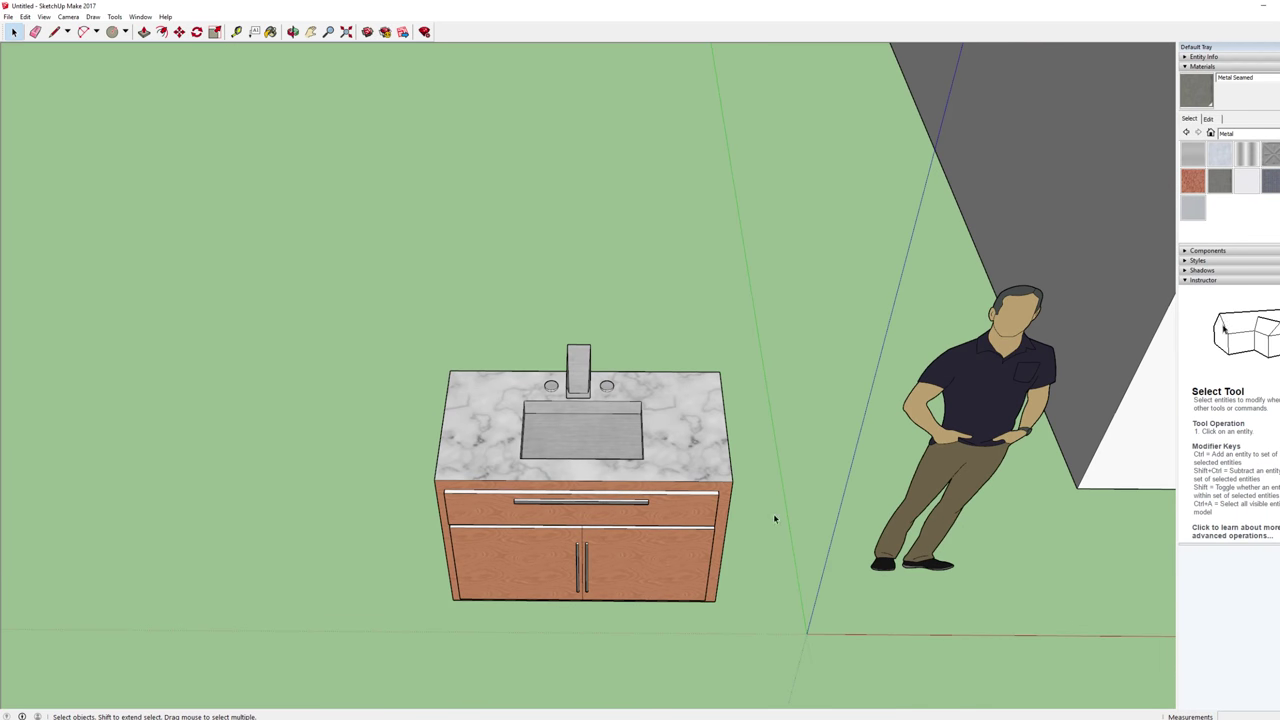
# Step: Box-select the cabinet, marble top, sink and handles and combine them with Make Group
pyautogui.moveTo(573, 486); pyautogui.dragTo(758, 549, button='middle')
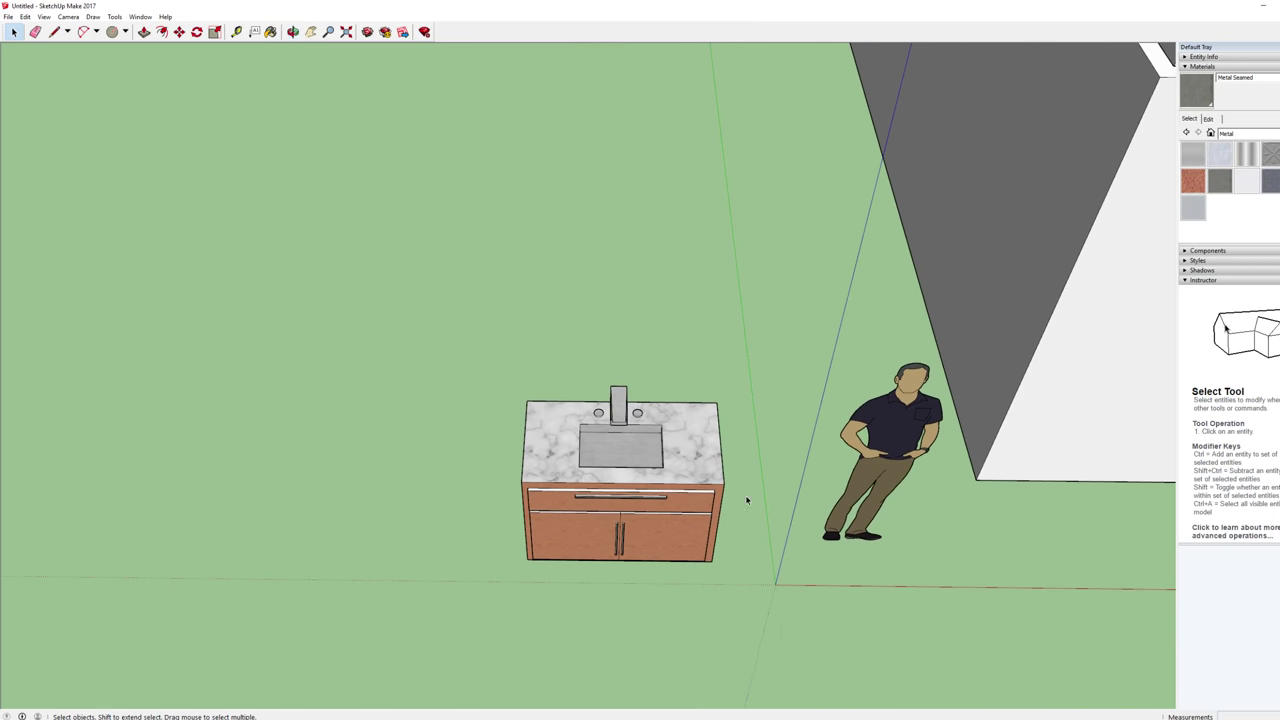
pyautogui.moveTo(437, 292); pyautogui.dragTo(760, 636)
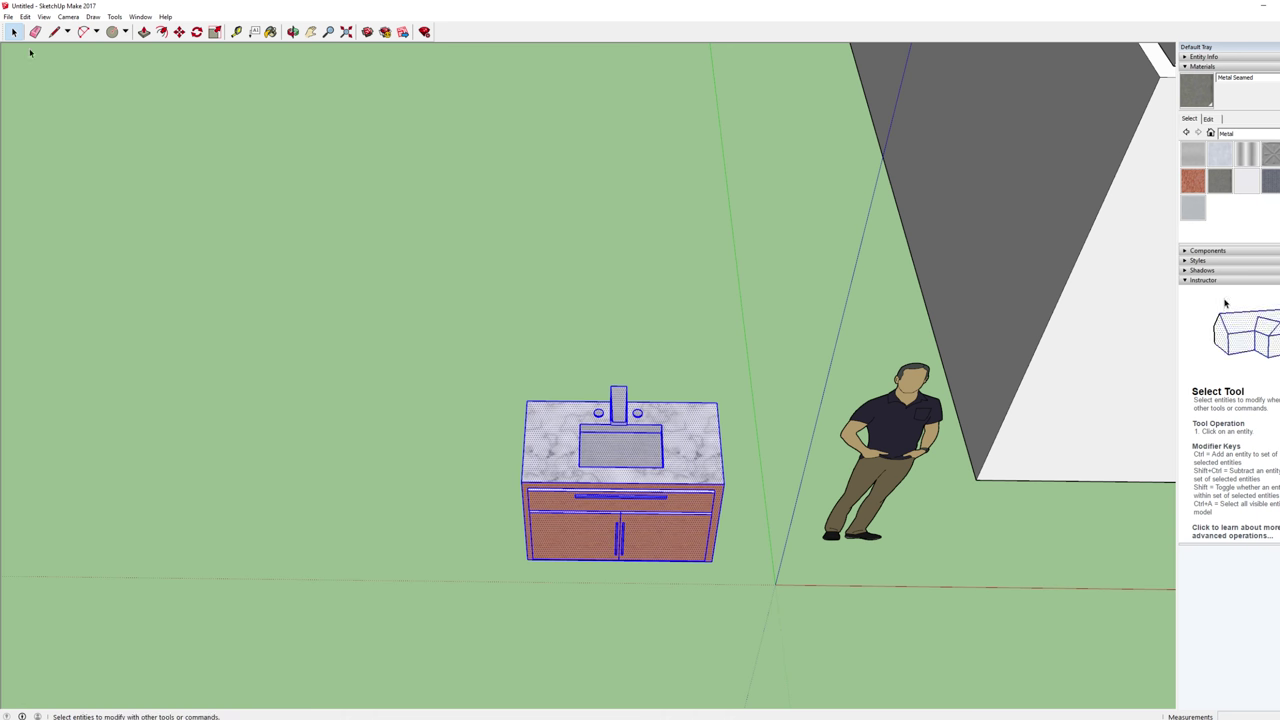
pyautogui.moveTo(423, 292); pyautogui.dragTo(764, 630)
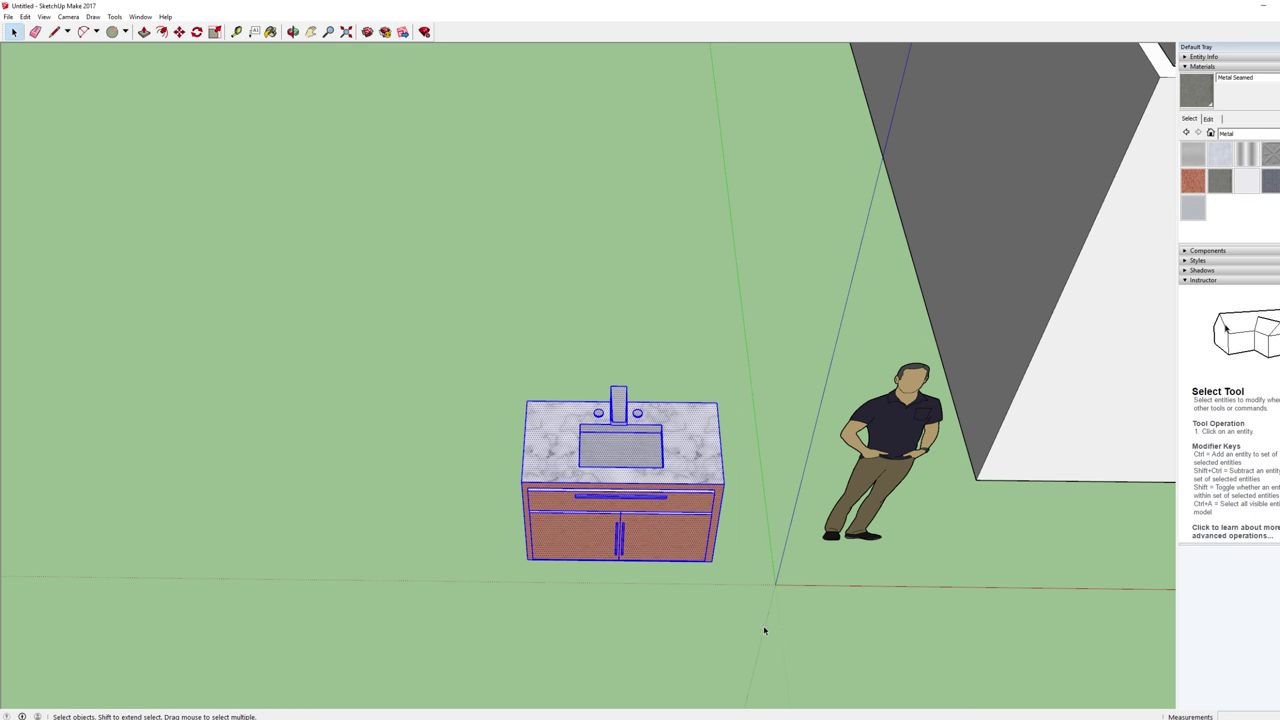
pyautogui.rightClick(673, 451)
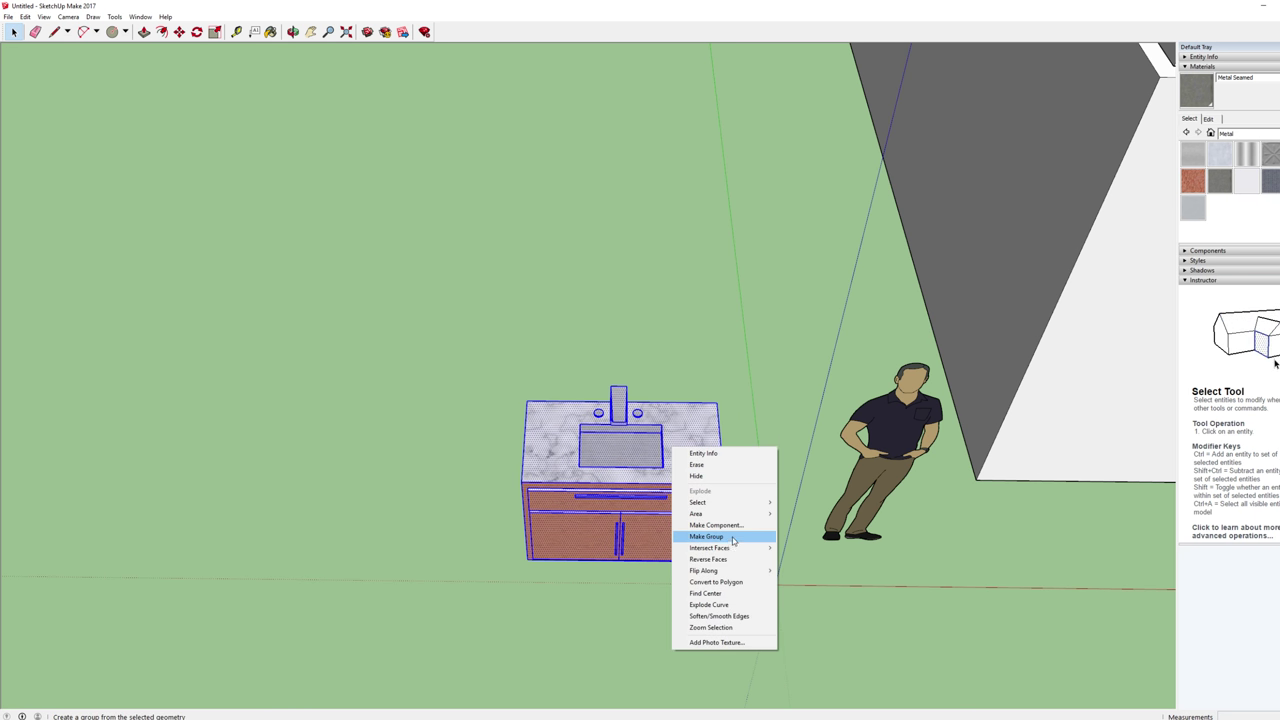
pyautogui.click(733, 541)
pyautogui.moveTo(700, 534); pyautogui.dragTo(197, 467, button='middle')
# Step: Move the vanity group into the flower-tiled bathroom
pyautogui.press('m')
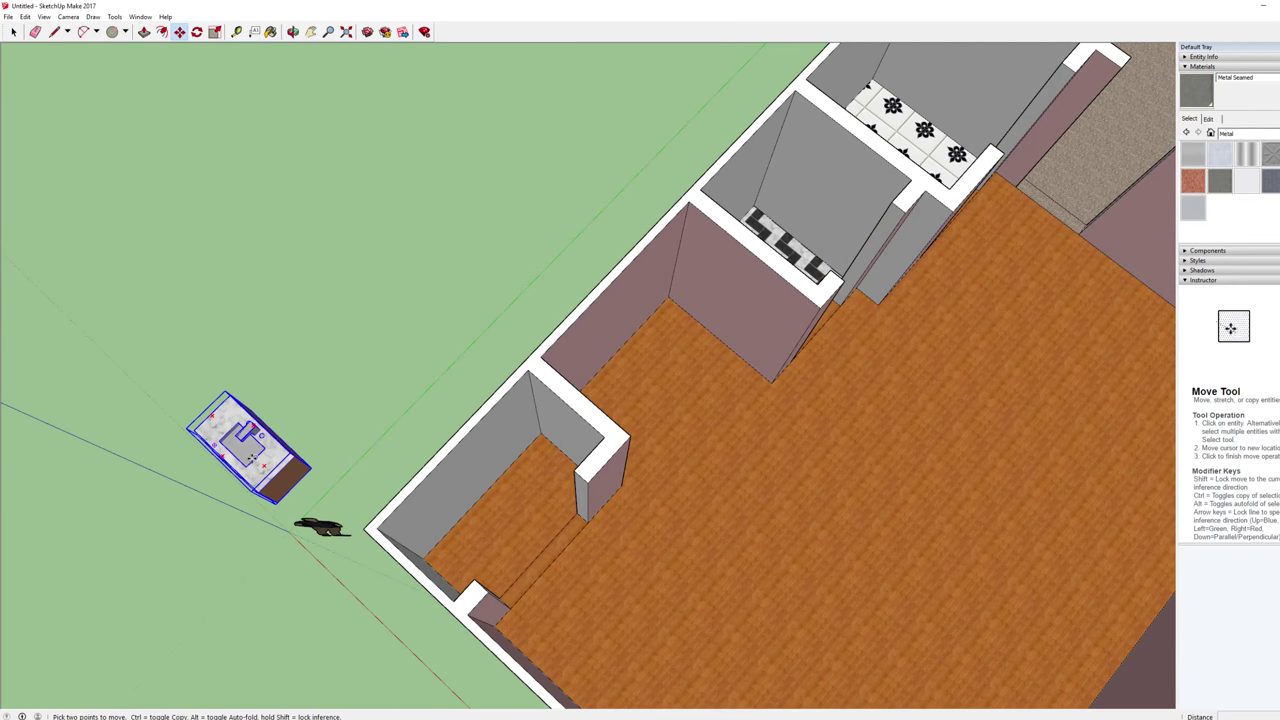
pyautogui.click(276, 498)
pyautogui.click(818, 274)
pyautogui.moveTo(985, 230); pyautogui.dragTo(485, 342, button='middle')
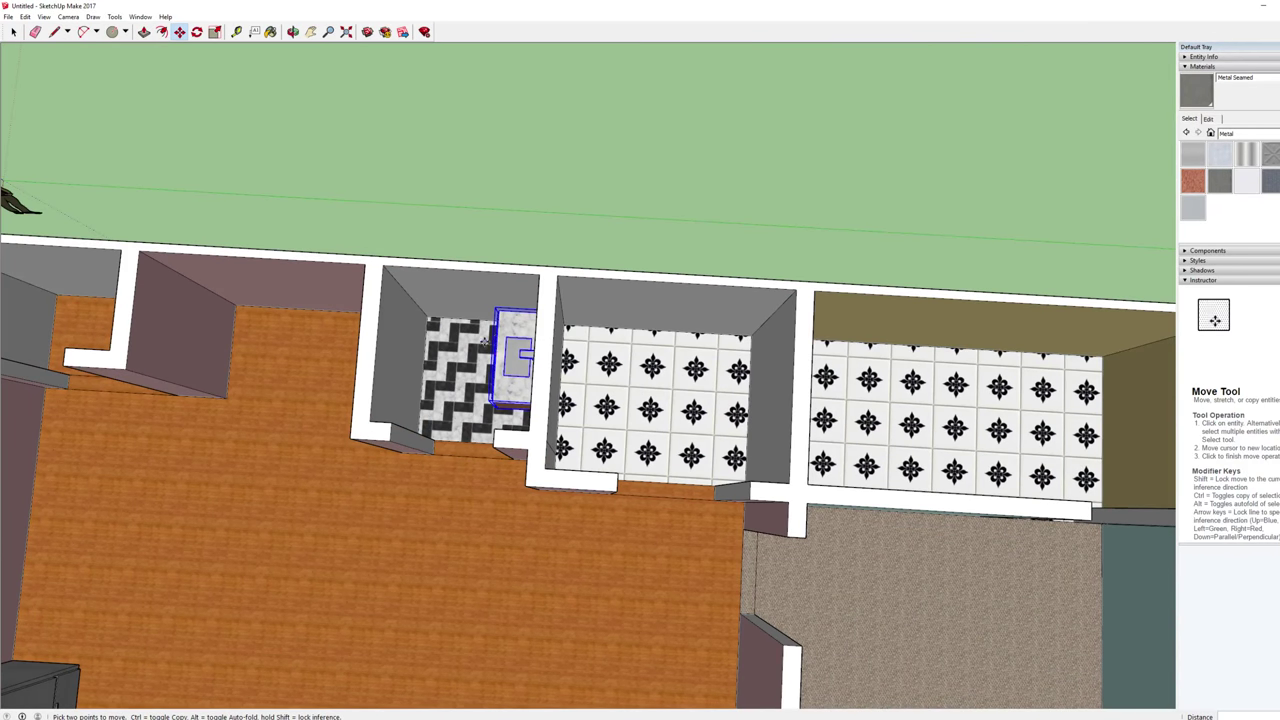
pyautogui.click(512, 323)
pyautogui.click(588, 336)
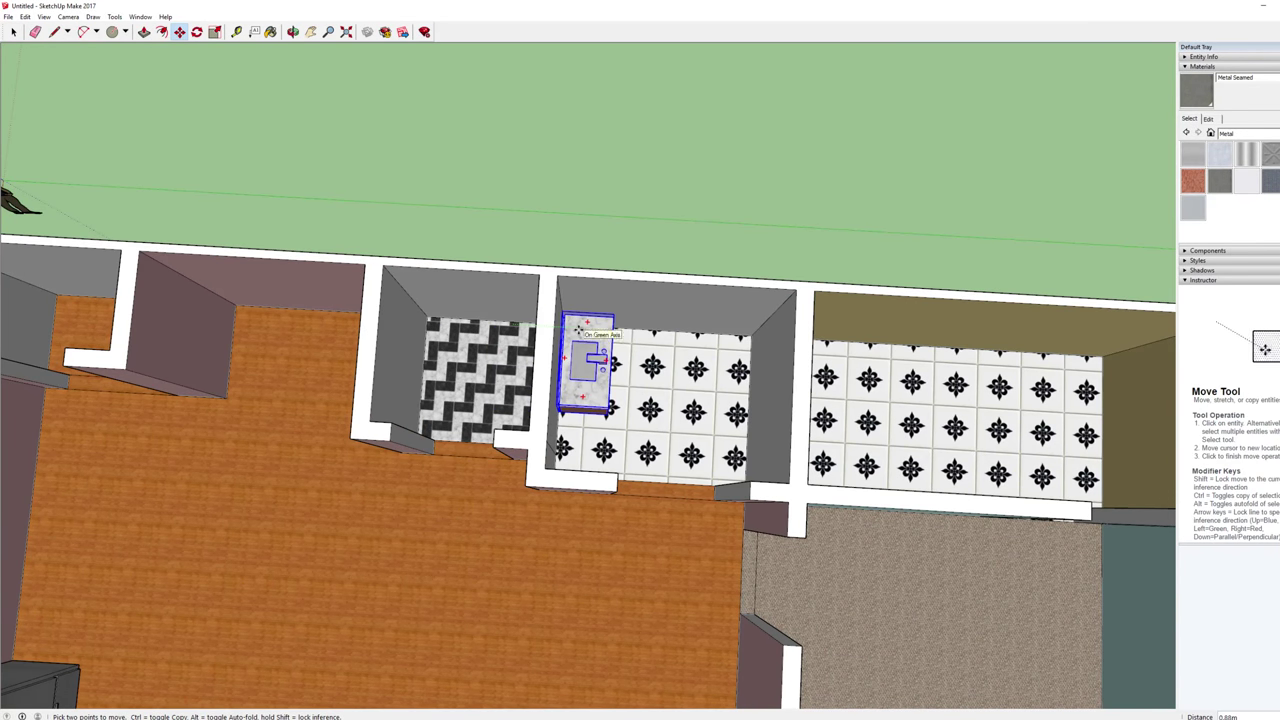
pyautogui.scroll(5, 628, 358)
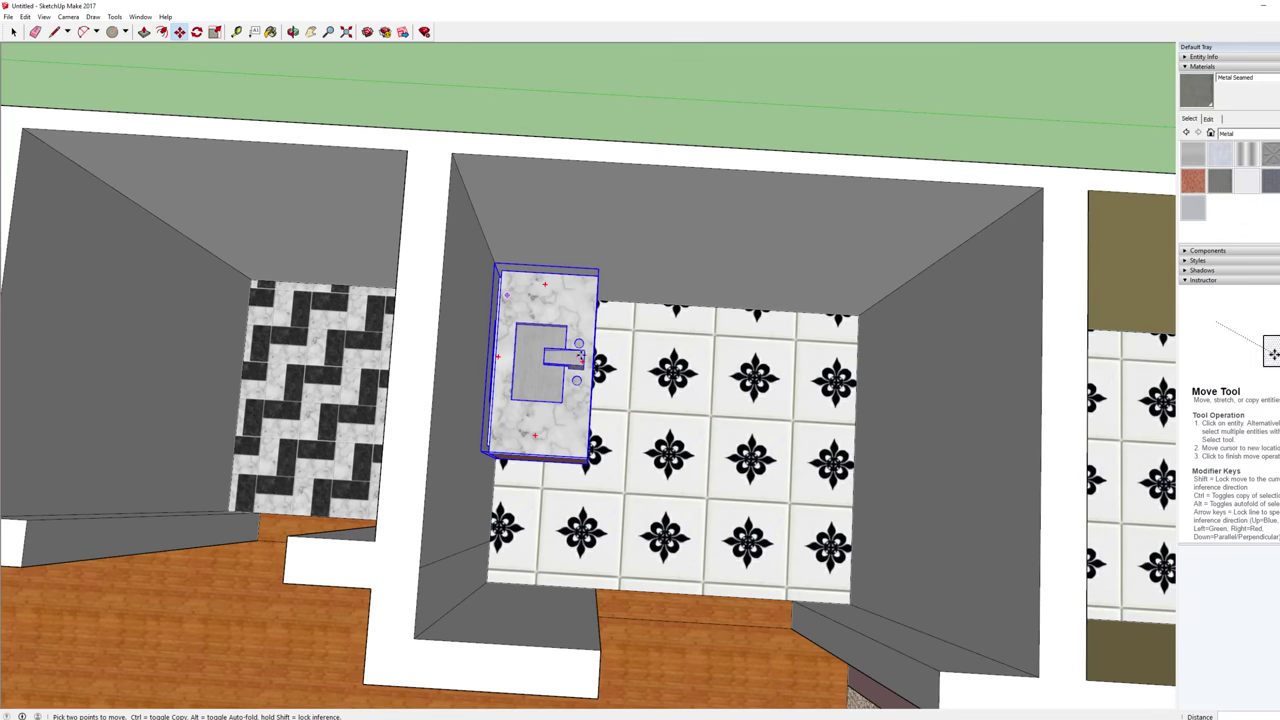
# Step: Rotate the vanity -90° so it stands against the bathroom wall, then reselect it
pyautogui.click(580, 360)
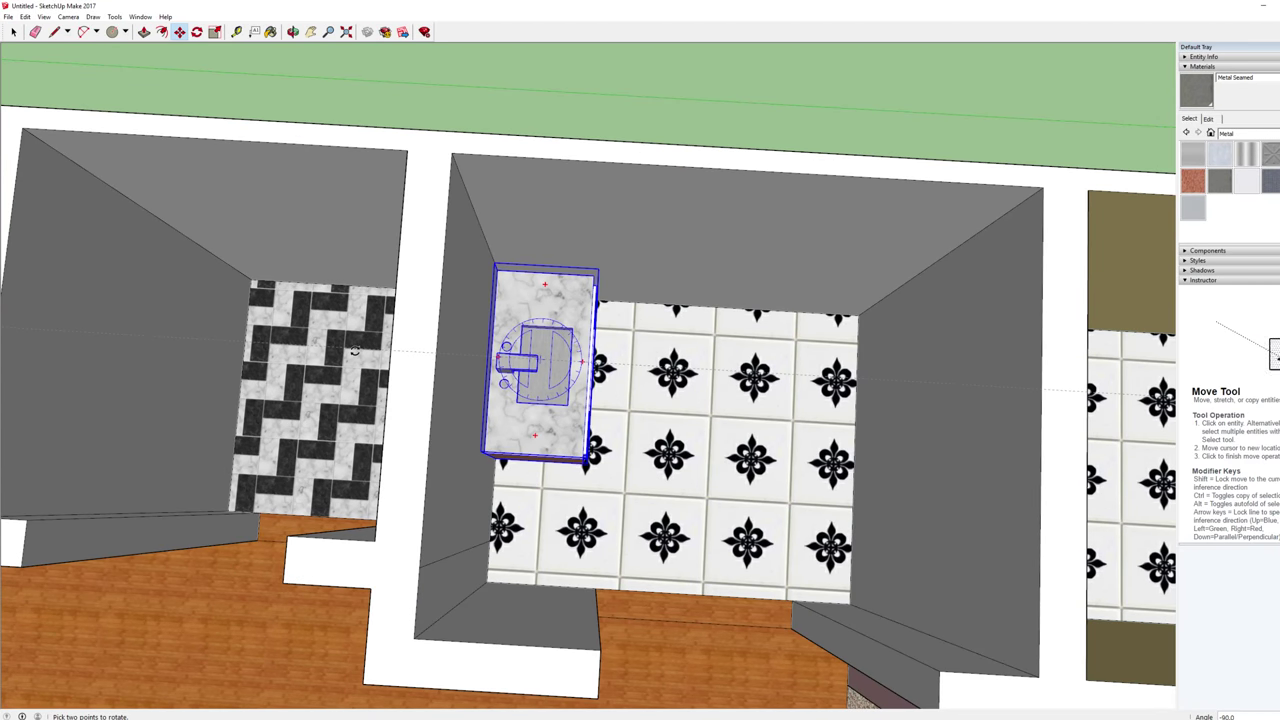
pyautogui.click(354, 350)
pyautogui.moveTo(760, 430); pyautogui.dragTo(708, 278, button='middle')
pyautogui.press('space')
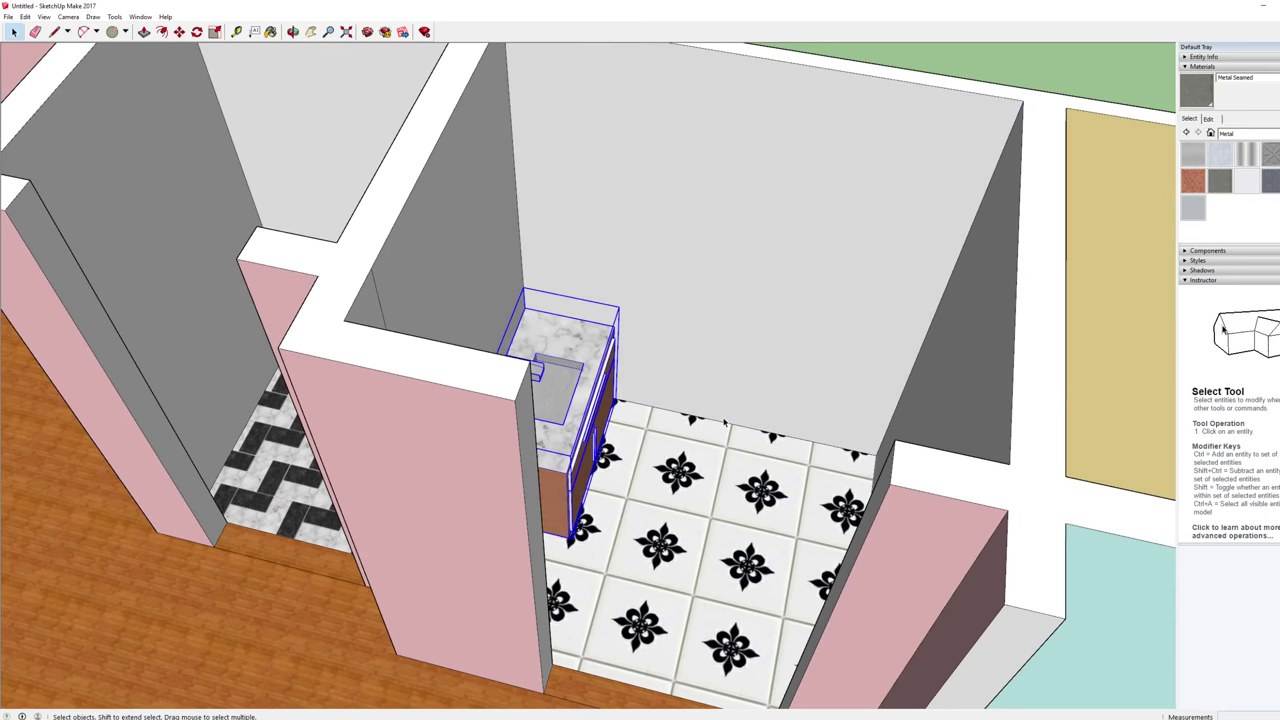
pyautogui.click(686, 399)
pyautogui.moveTo(686, 399); pyautogui.dragTo(785, 515, button='middle')
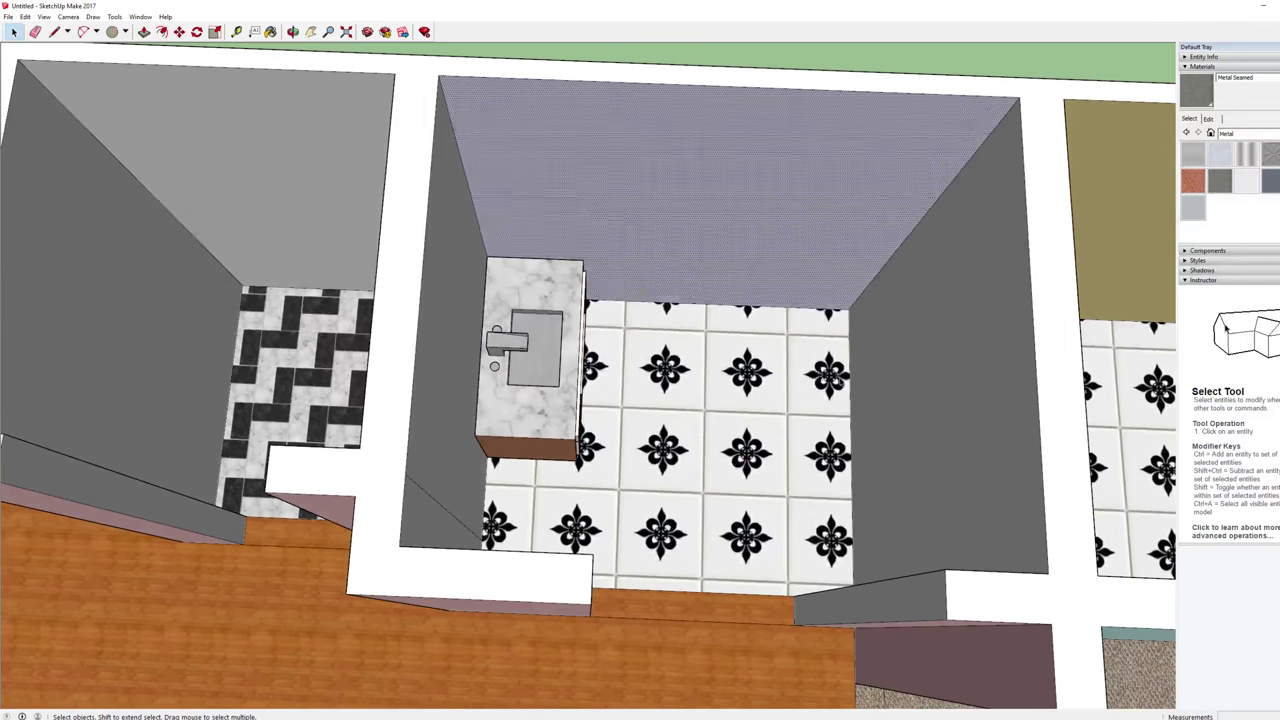
pyautogui.scroll(-3, 785, 515)
pyautogui.scroll(5, 785, 515)
pyautogui.click(330, 398)
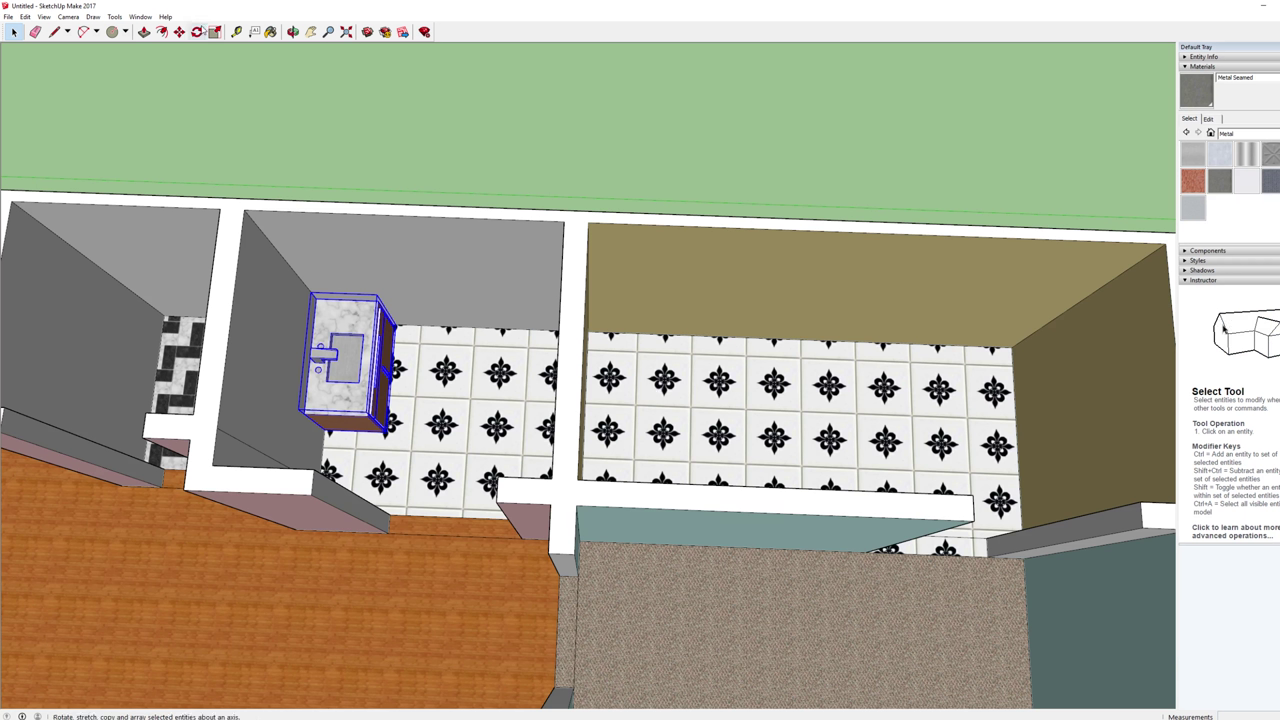
# Step: Ctrl-copy the vanity with Move and drop the duplicate in the olive-walled bathroom
pyautogui.click(180, 32)
pyautogui.press('ctrl')
pyautogui.click(351, 392)
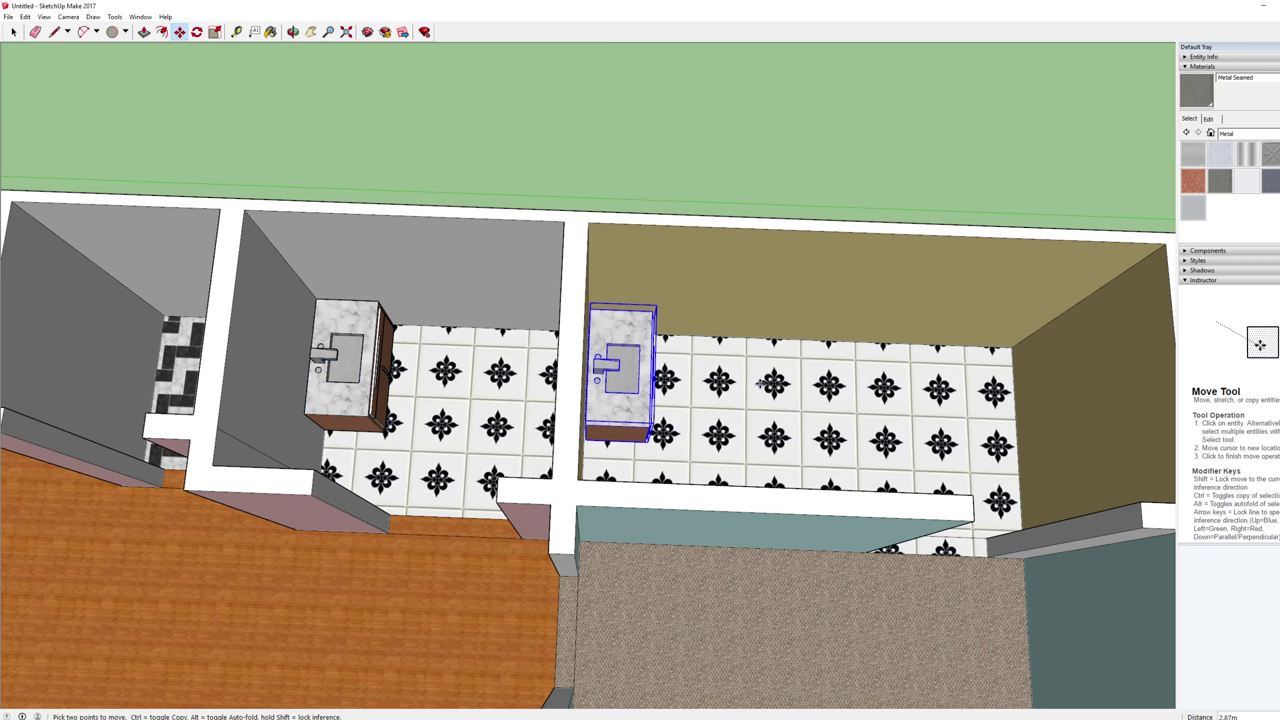
pyautogui.press('Escape')
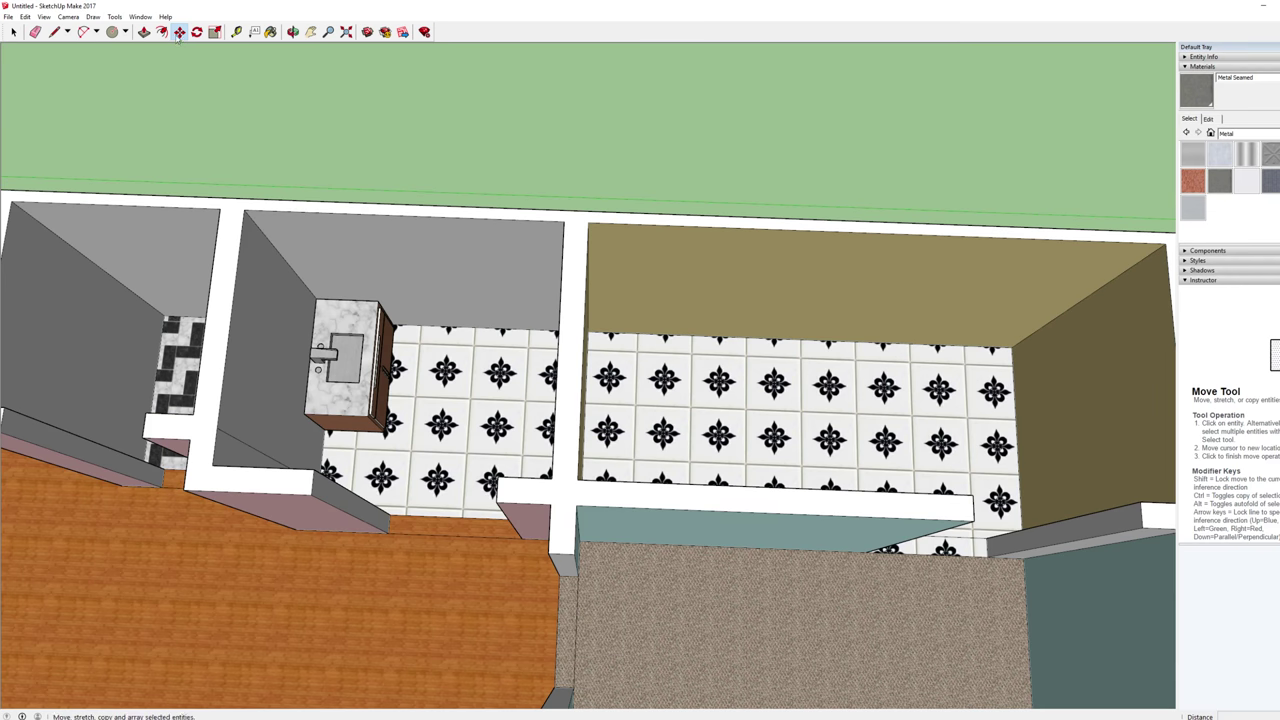
pyautogui.click(347, 390)
pyautogui.press('ctrl')
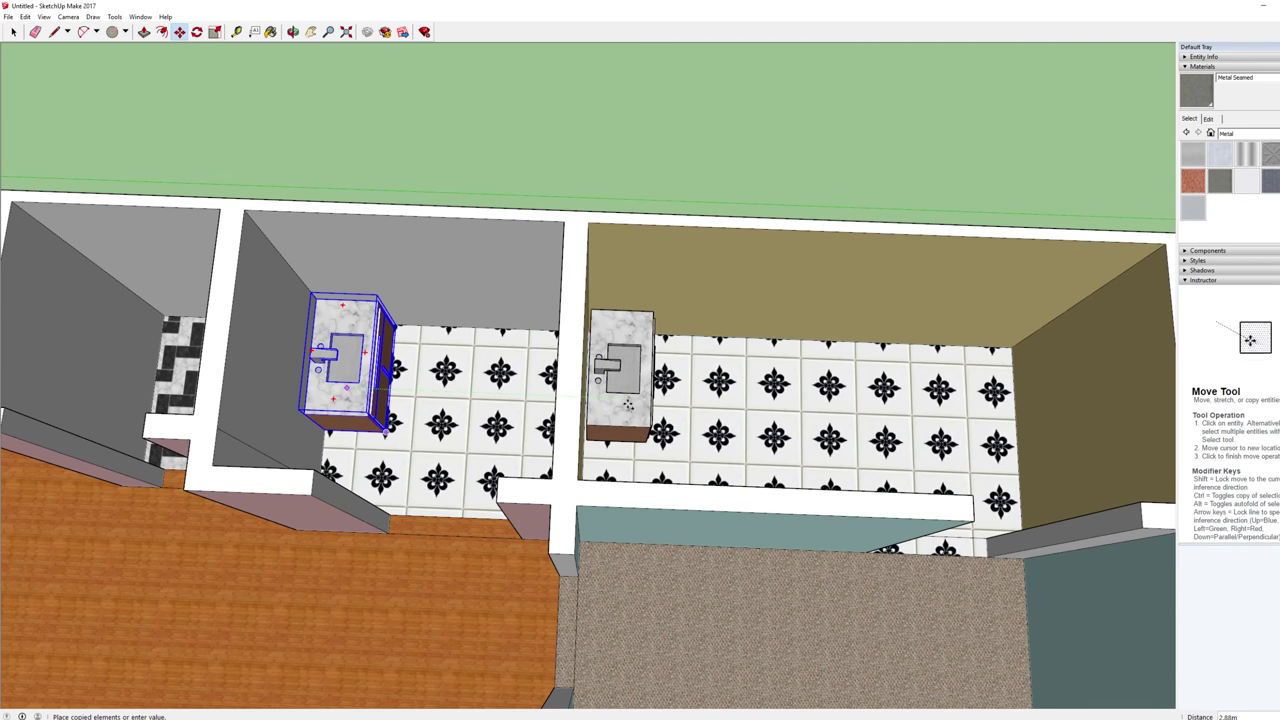
pyautogui.click(624, 404)
pyautogui.moveTo(623, 403); pyautogui.dragTo(392, 318, button='middle')
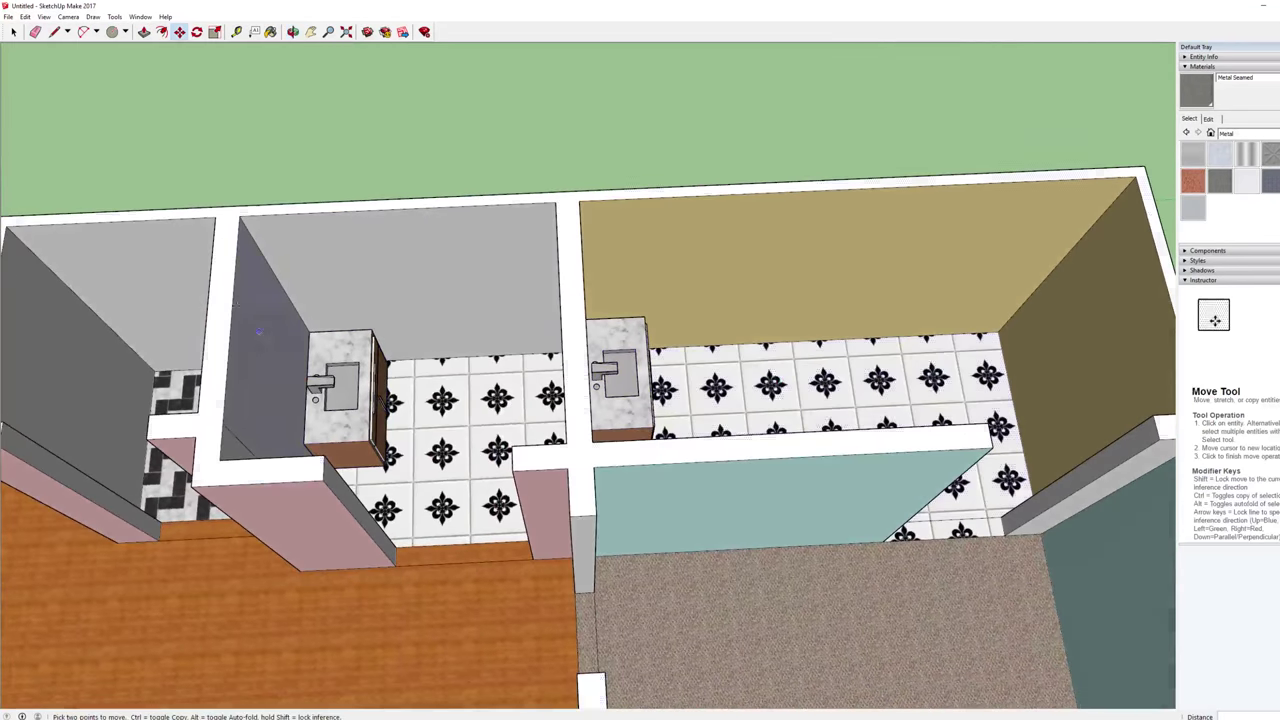
# Step: Delete the misplaced copy and try Edit Copy/Paste, then cancel the pasted vanity
pyautogui.press('space')
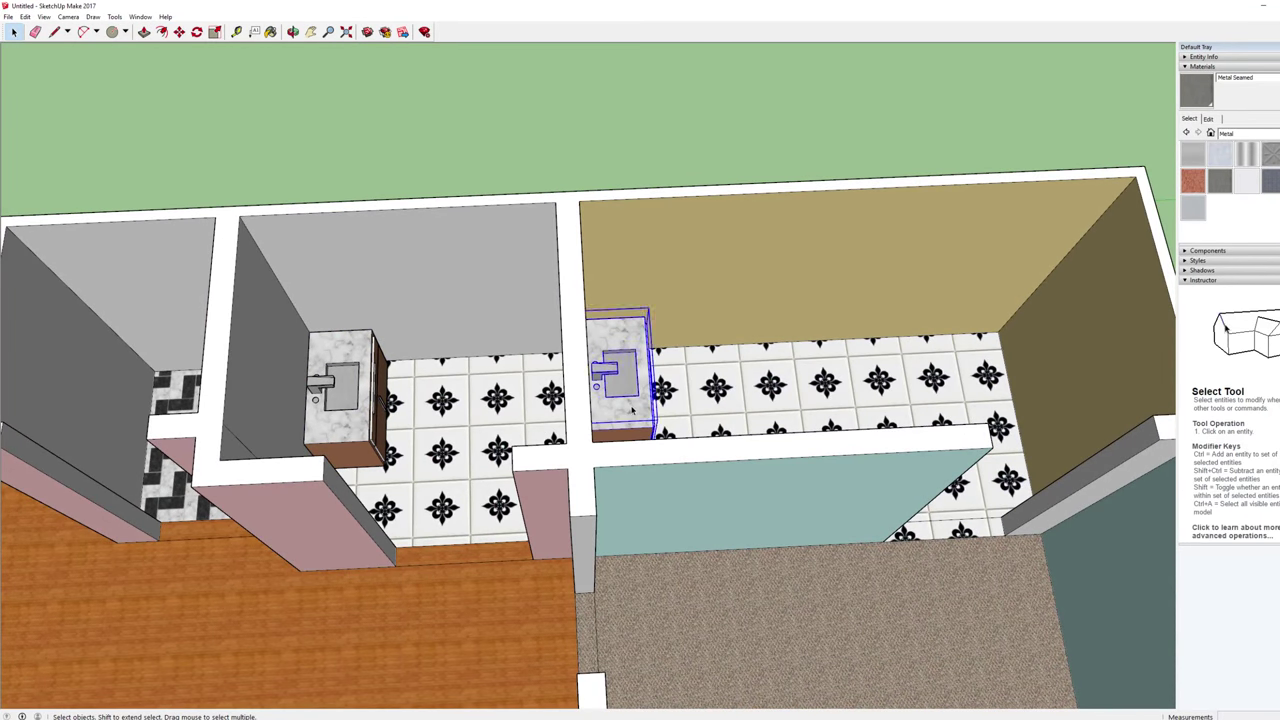
pyautogui.press('Delete')
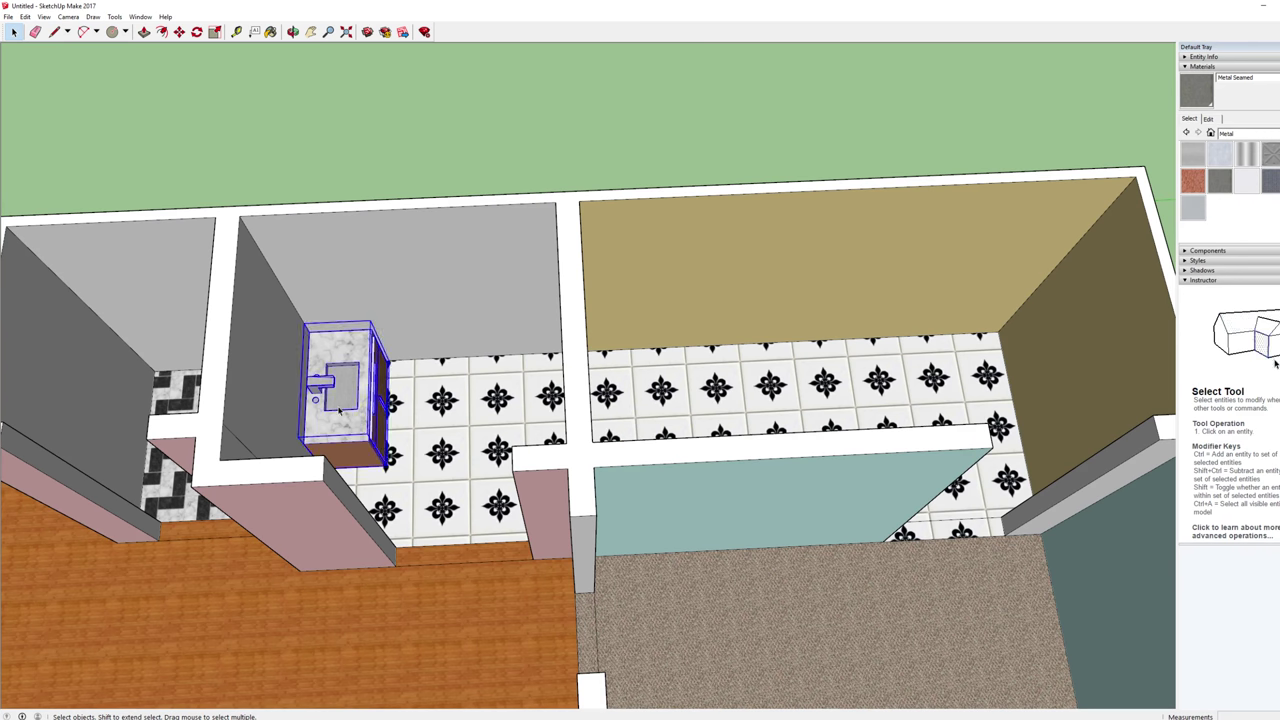
pyautogui.click(24, 16)
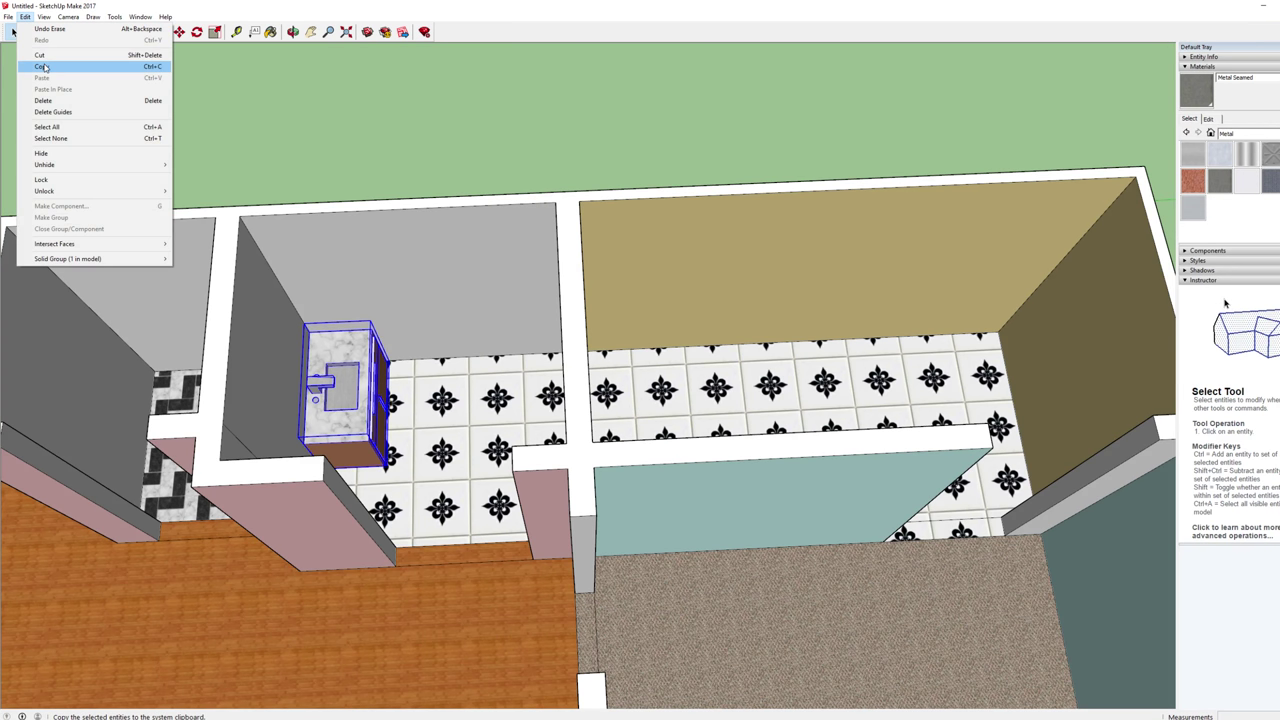
pyautogui.click(24, 16)
pyautogui.click(24, 16)
pyautogui.click(42, 77)
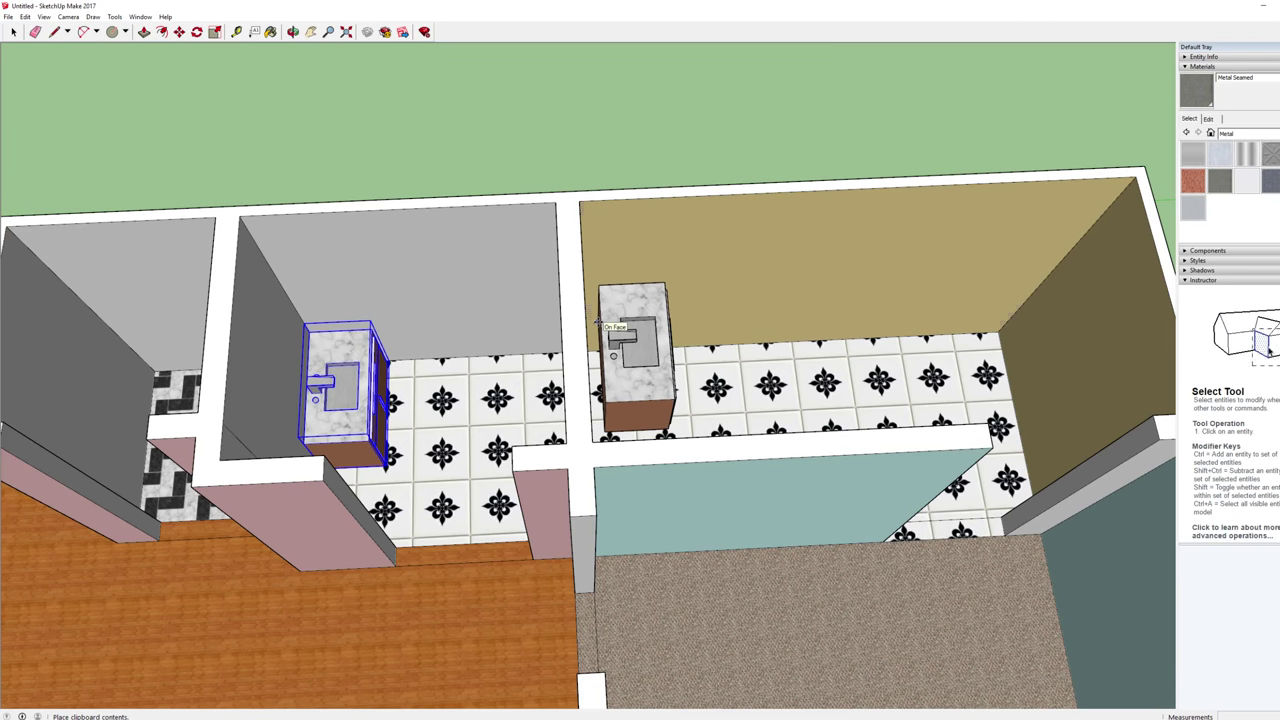
pyautogui.rightClick(597, 323)
pyautogui.press('m')
pyautogui.press('Escape')
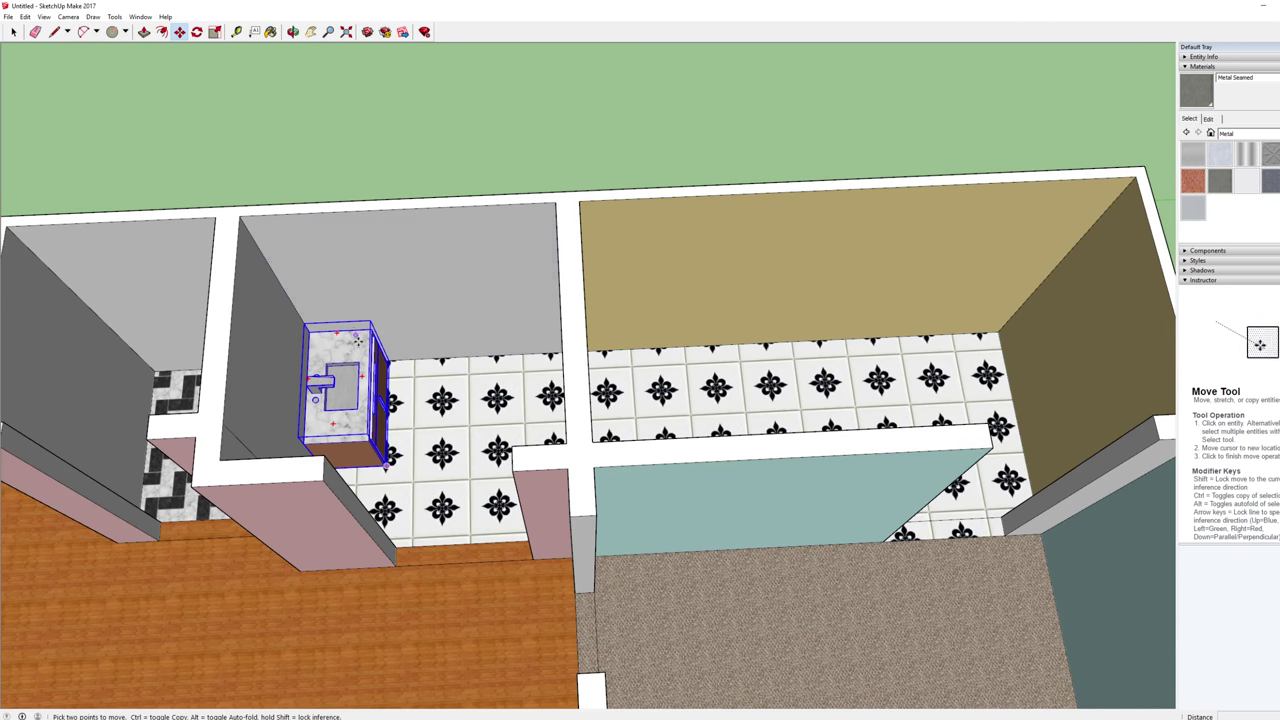
# Step: Ctrl-copy the vanity into the back corner of the olive-walled bathroom
pyautogui.press('ctrl')
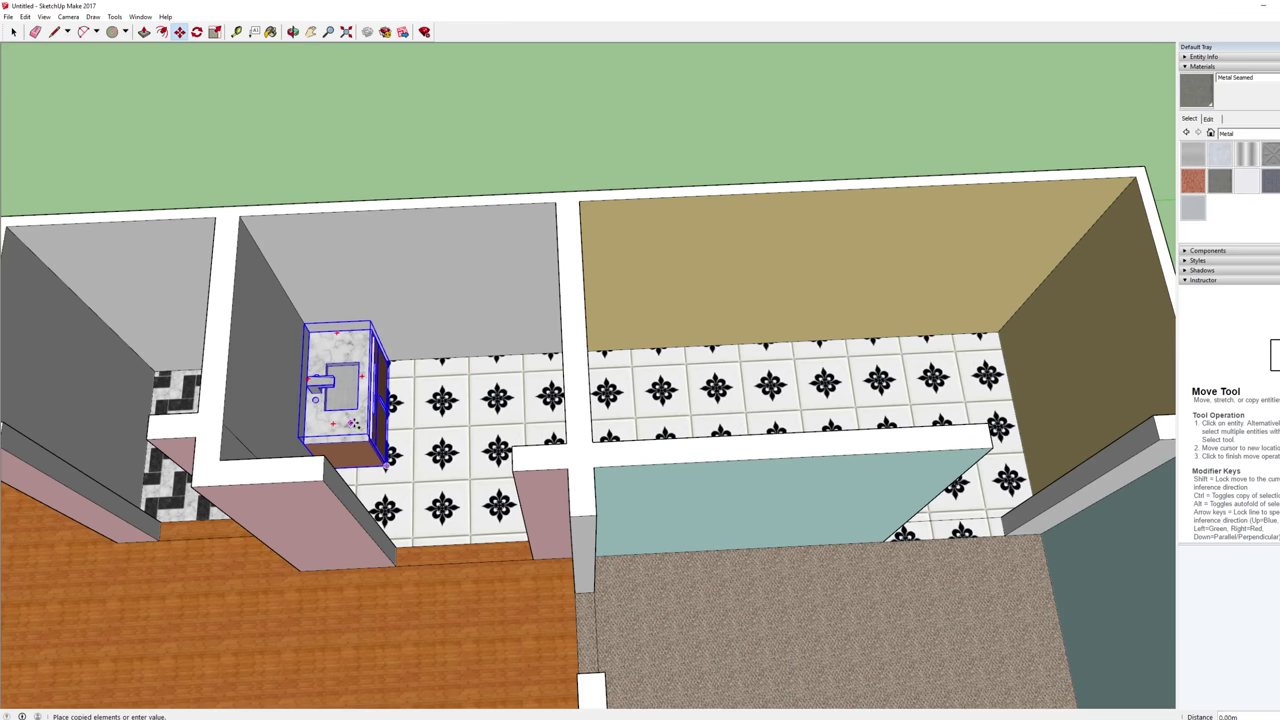
pyautogui.click(353, 410)
pyautogui.click(637, 407)
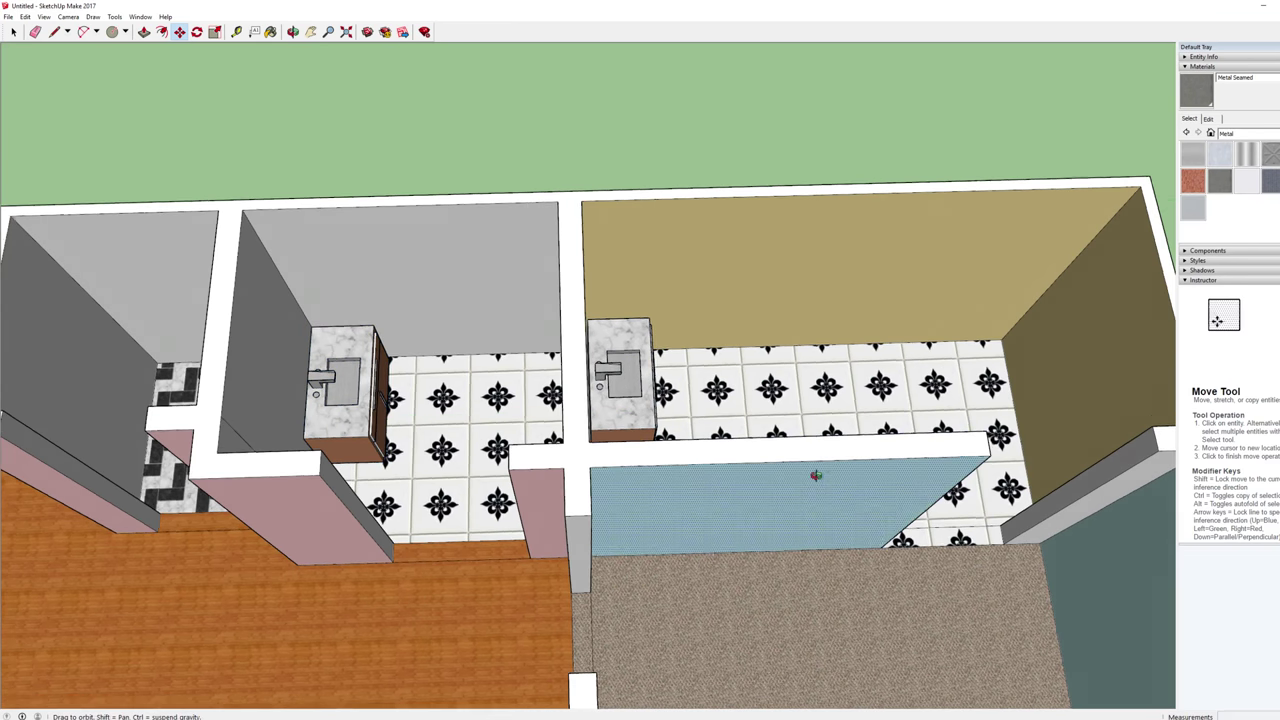
pyautogui.moveTo(897, 474); pyautogui.dragTo(700, 330, button='middle')
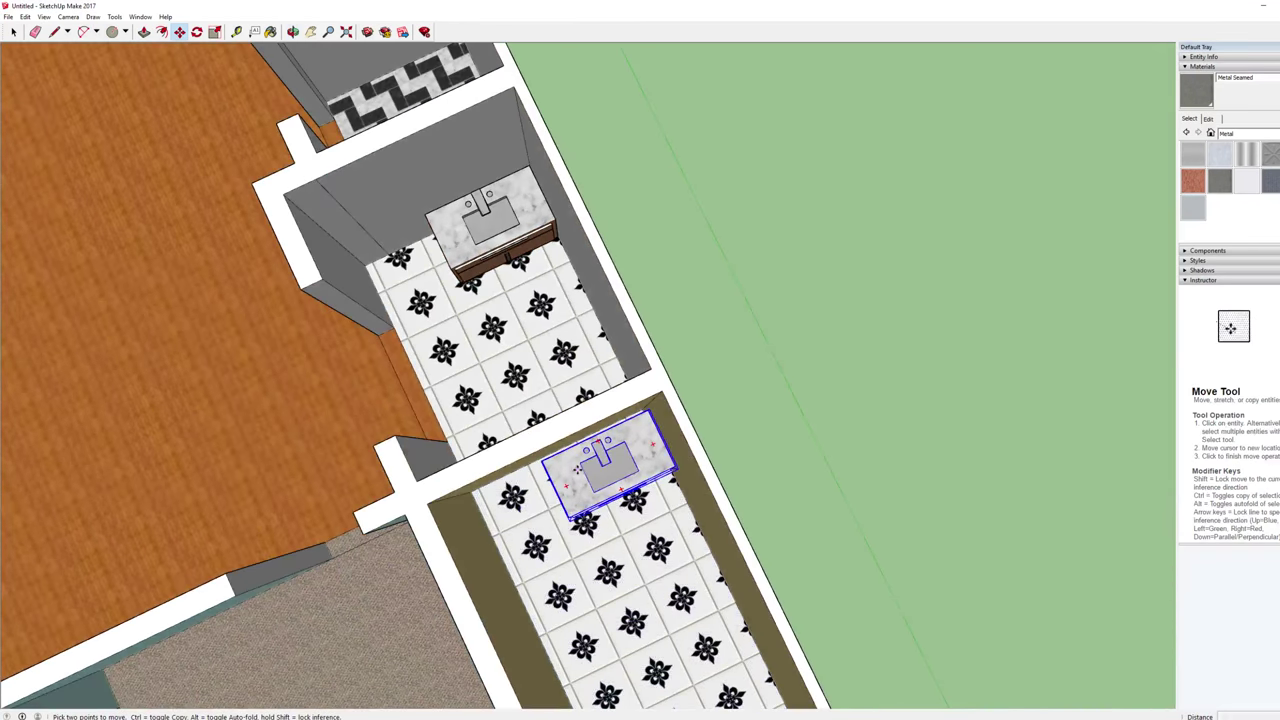
pyautogui.scroll(-3, 590, 470)
pyautogui.moveTo(590, 470); pyautogui.dragTo(700, 478, button='middle')
# Step: Zoom out to show the full house floor plan and return to the Select tool
pyautogui.scroll(-4, 700, 478)
pyautogui.press('space')
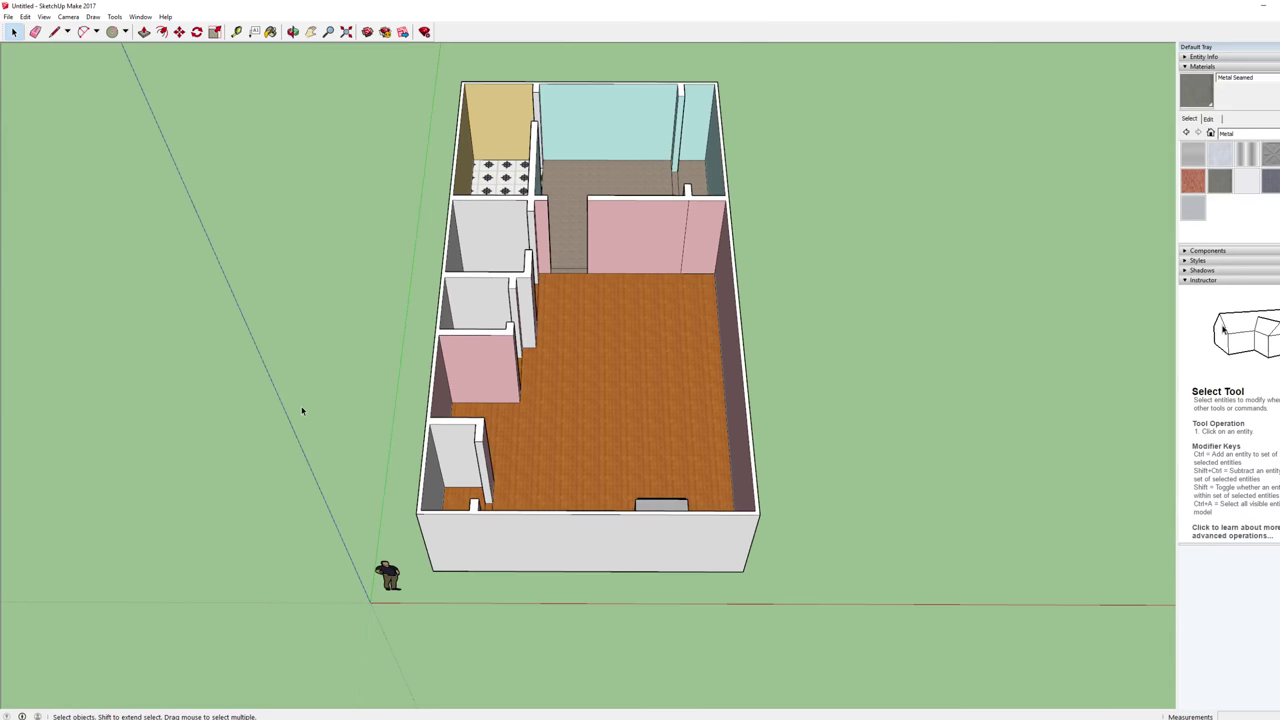